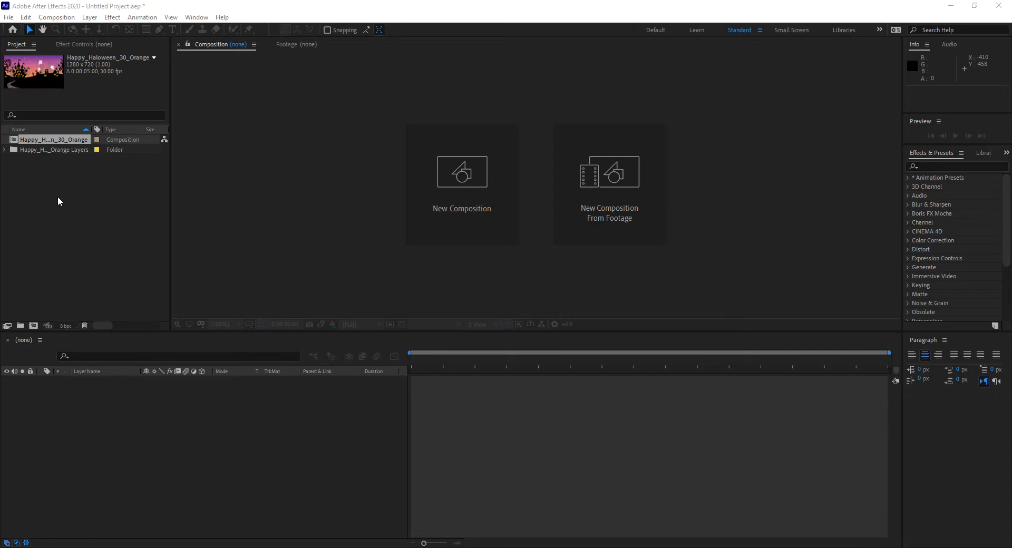
Open the Happy_Haloween_30_Orange composition and delete its Dummy Text layer.
{"action": "double_click", "coordinate": [15, 140]}
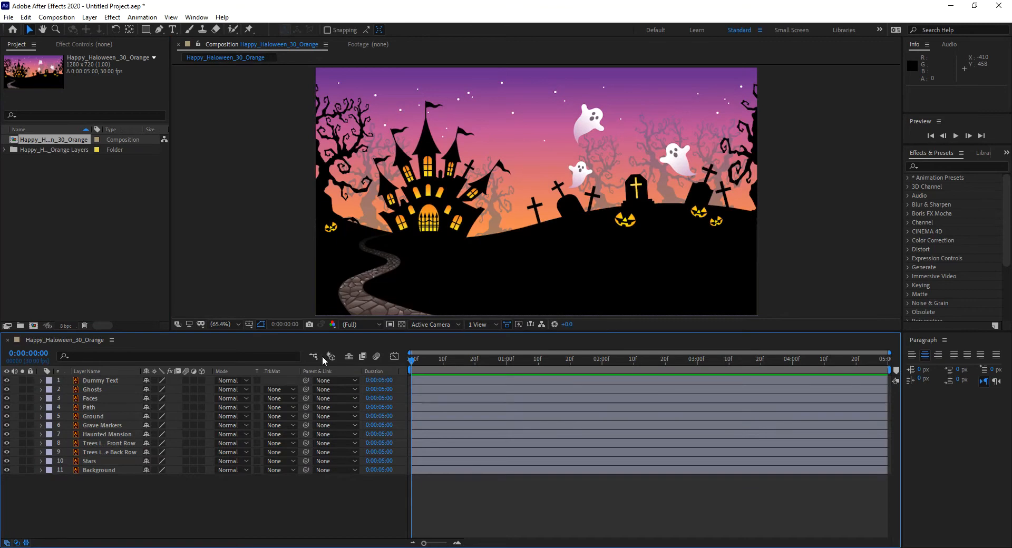
{"action": "left_click_drag", "start_coordinate": [327, 331], "coordinate": [327, 334]}
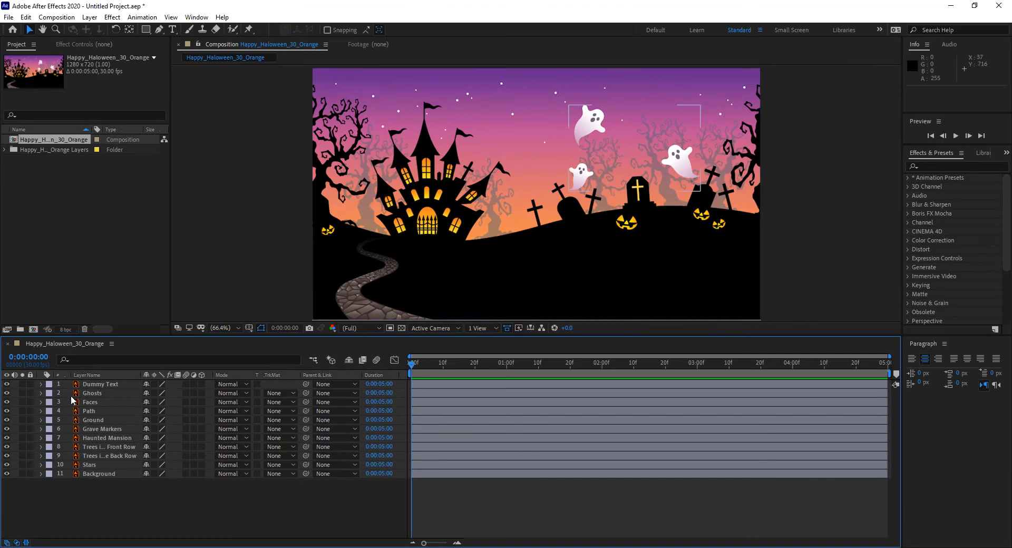
{"action": "left_click", "coordinate": [95, 385]}
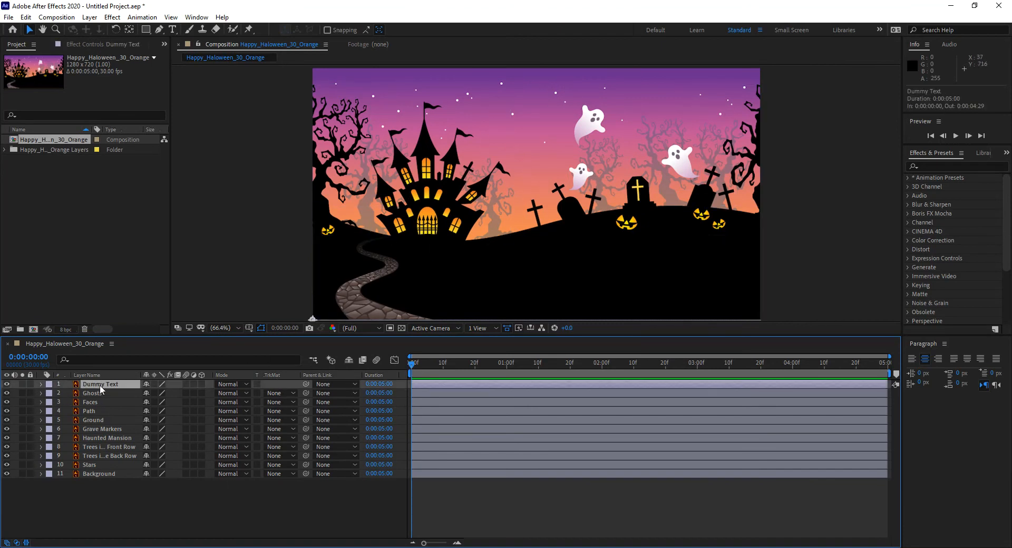
{"action": "key", "text": "Delete"}
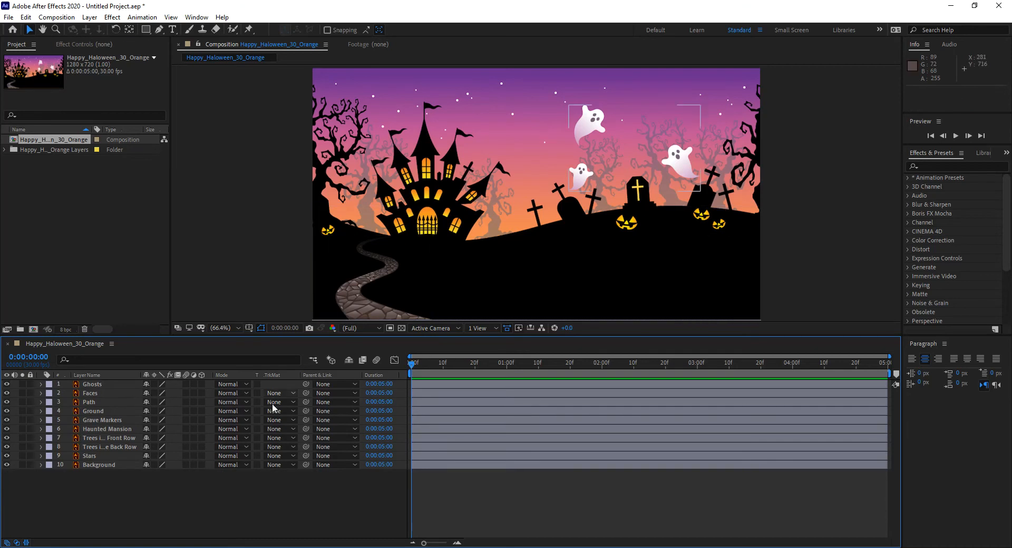
Try moving the Haunted Mansion, Ghosts and Ground layers within the scene, undoing each move.
{"action": "left_click", "coordinate": [452, 193]}
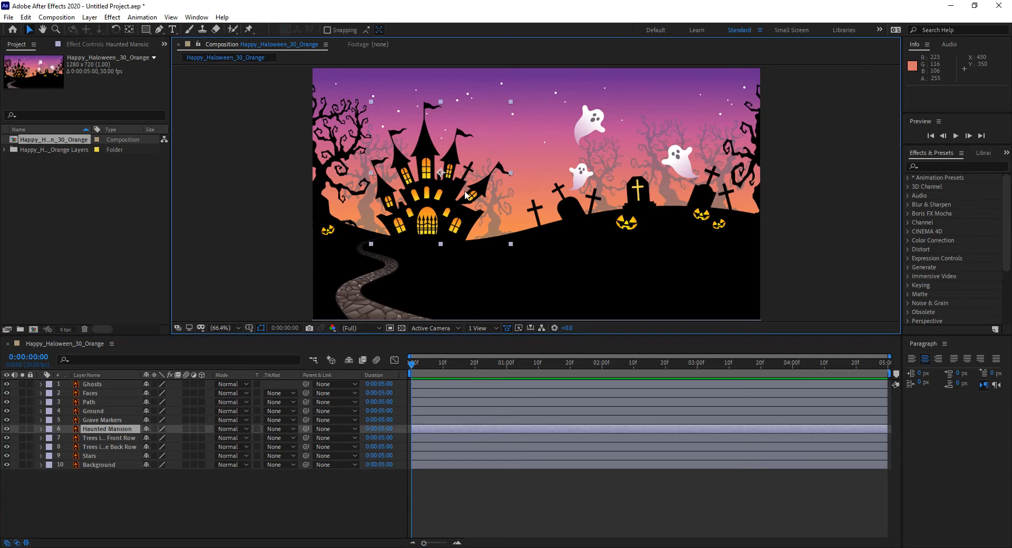
{"action": "left_click_drag", "start_coordinate": [462, 188], "coordinate": [525, 162]}
{"action": "key", "text": "ctrl+z"}
{"action": "left_click_drag", "start_coordinate": [594, 131], "coordinate": [610, 101]}
{"action": "key", "text": "ctrl+z"}
{"action": "left_click", "coordinate": [574, 207]}
{"action": "left_click_drag", "start_coordinate": [574, 210], "coordinate": [532, 168]}
{"action": "key", "text": "ctrl+z"}
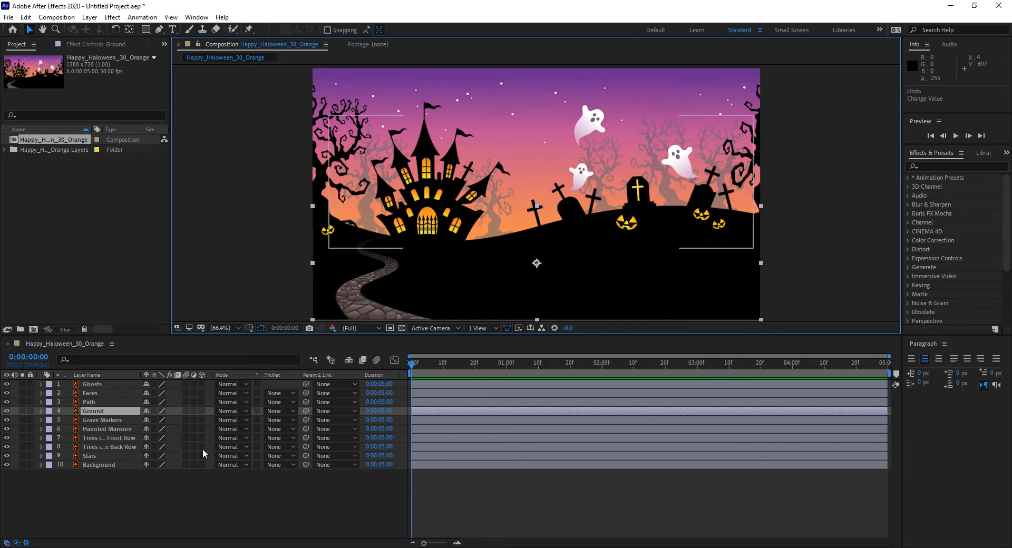
Turn every layer from Ghosts down to Background into a 3D layer and clear the selection.
{"action": "left_click_drag", "start_coordinate": [201, 384], "coordinate": [200, 394]}
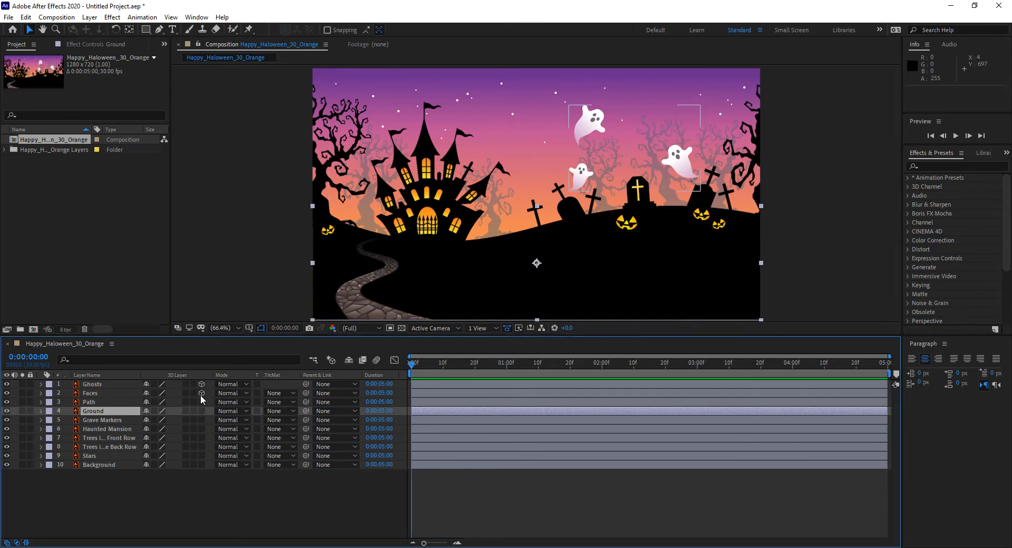
{"action": "left_click_drag", "start_coordinate": [200, 473], "coordinate": [199, 471]}
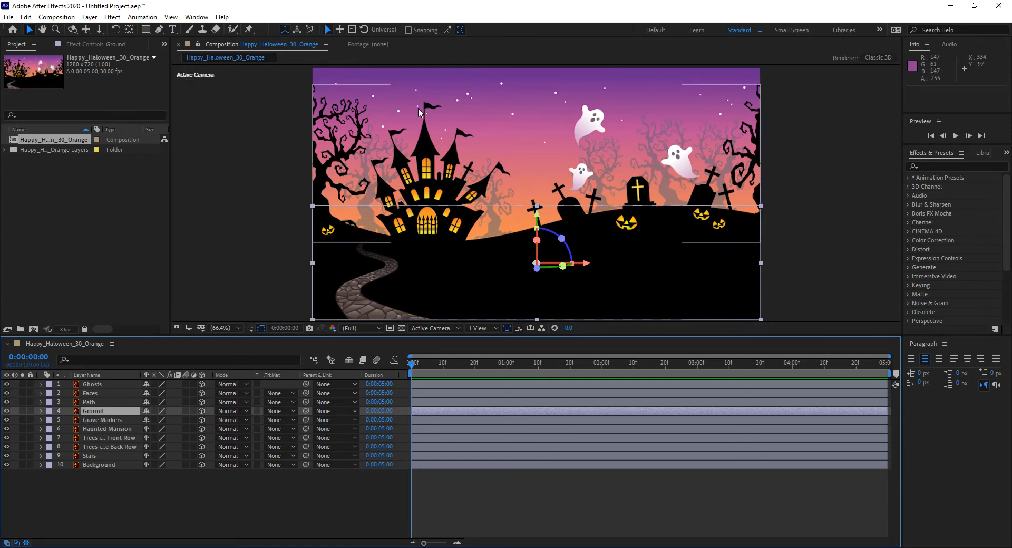
{"action": "left_click", "coordinate": [240, 504]}
Expand the Ghosts layer's Transform properties and examine its X, Y and Z position values.
{"action": "left_click", "coordinate": [109, 387]}
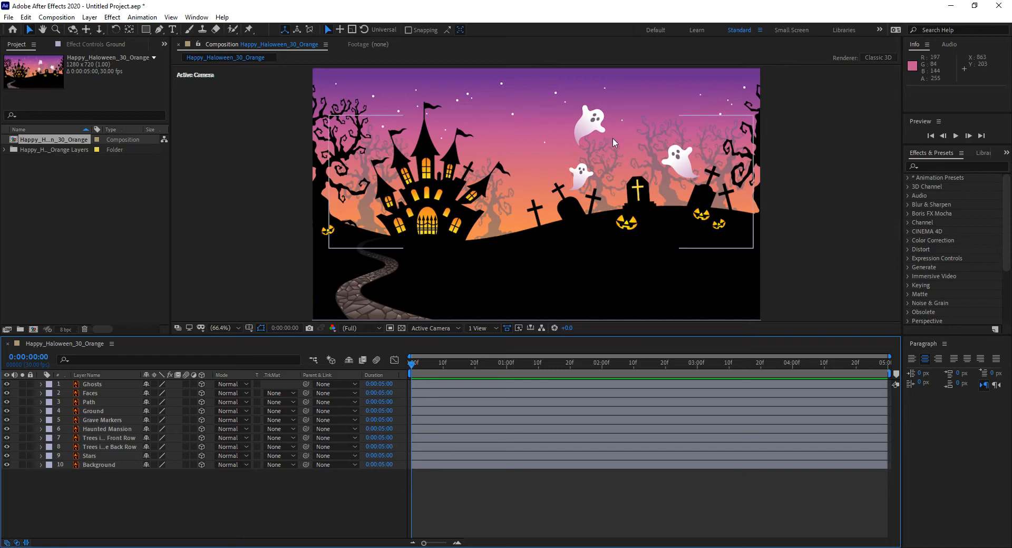
{"action": "left_click", "coordinate": [98, 387]}
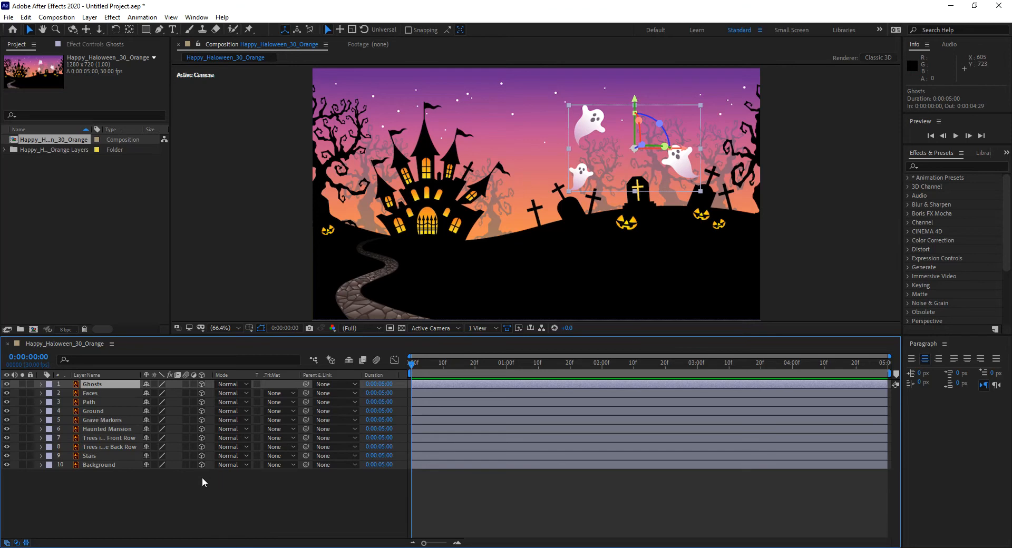
{"action": "left_click", "coordinate": [41, 385]}
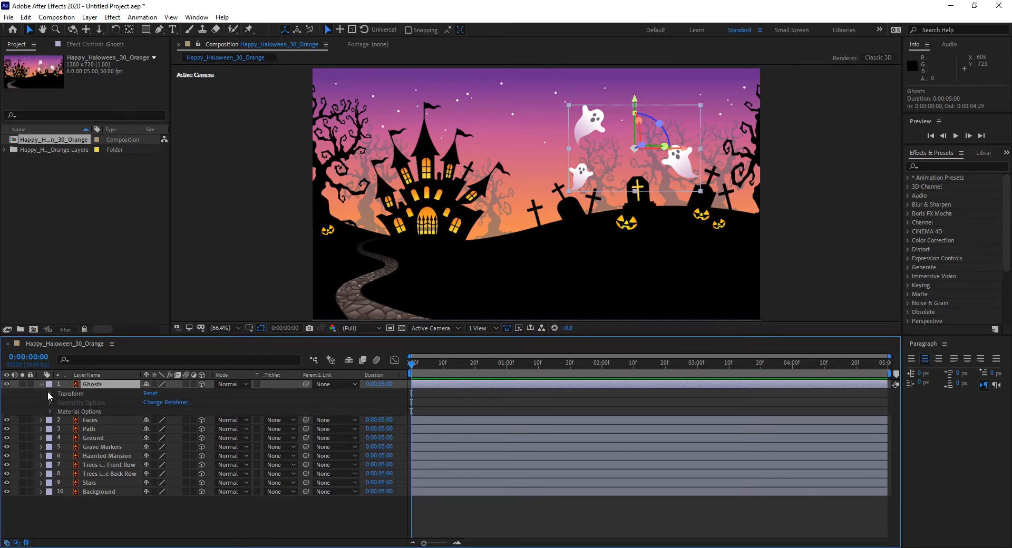
{"action": "left_click", "coordinate": [51, 393]}
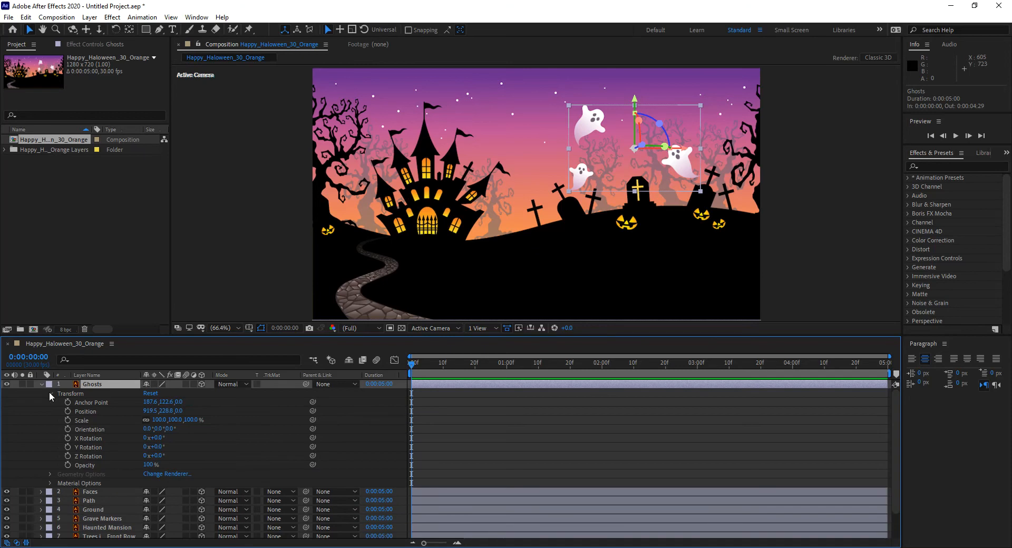
{"action": "left_click", "coordinate": [168, 412]}
{"action": "left_click", "coordinate": [150, 411]}
{"action": "left_click", "coordinate": [167, 412]}
Try rotating the Ghosts layer around its Z, Y and X axes, undoing each rotation.
{"action": "left_click_drag", "start_coordinate": [661, 126], "coordinate": [677, 153]}
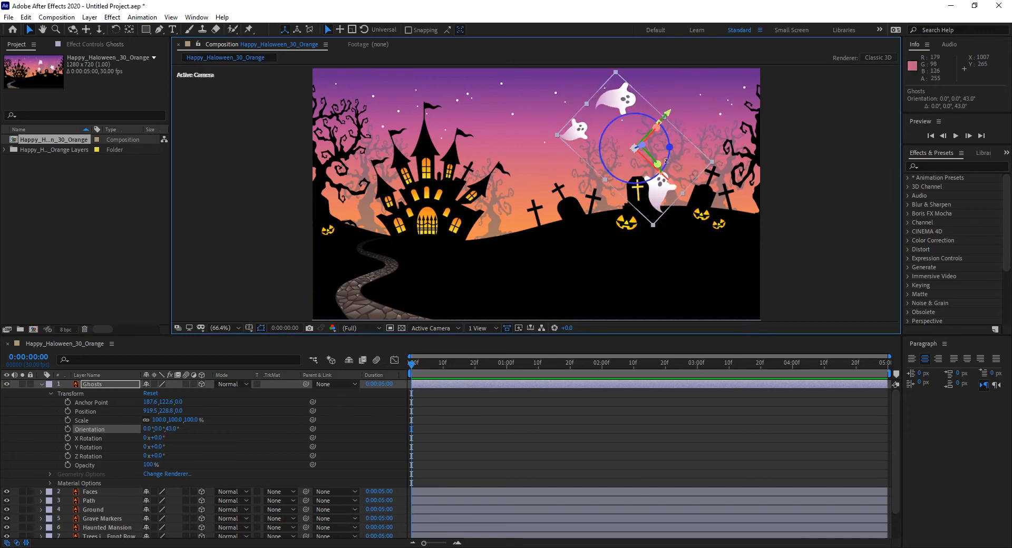
{"action": "key", "text": "ctrl+z"}
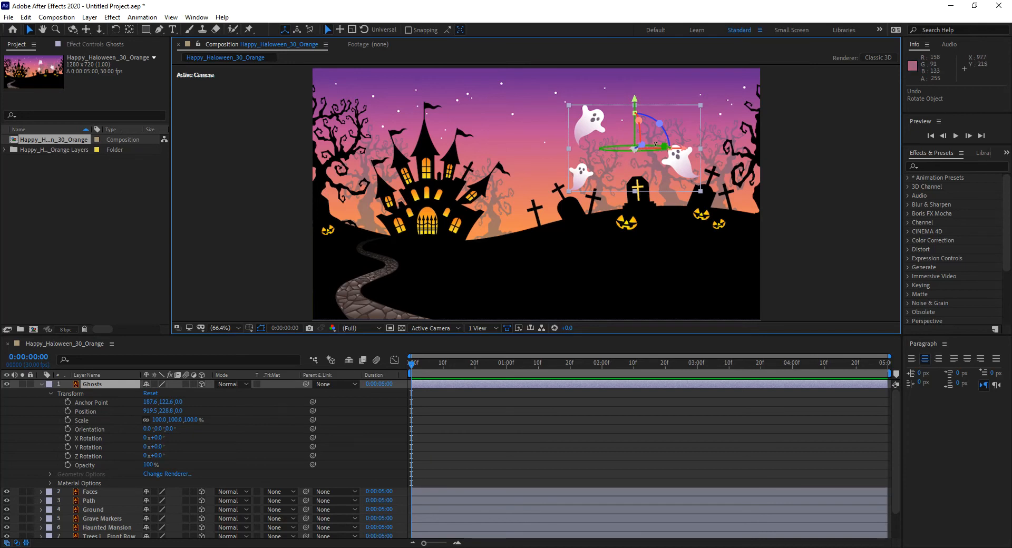
{"action": "mouse_move", "coordinate": [655, 145]}
{"action": "left_mouse_down"}
{"action": "mouse_move", "coordinate": [673, 147]}
{"action": "mouse_move", "coordinate": [656, 148]}
{"action": "left_mouse_up"}
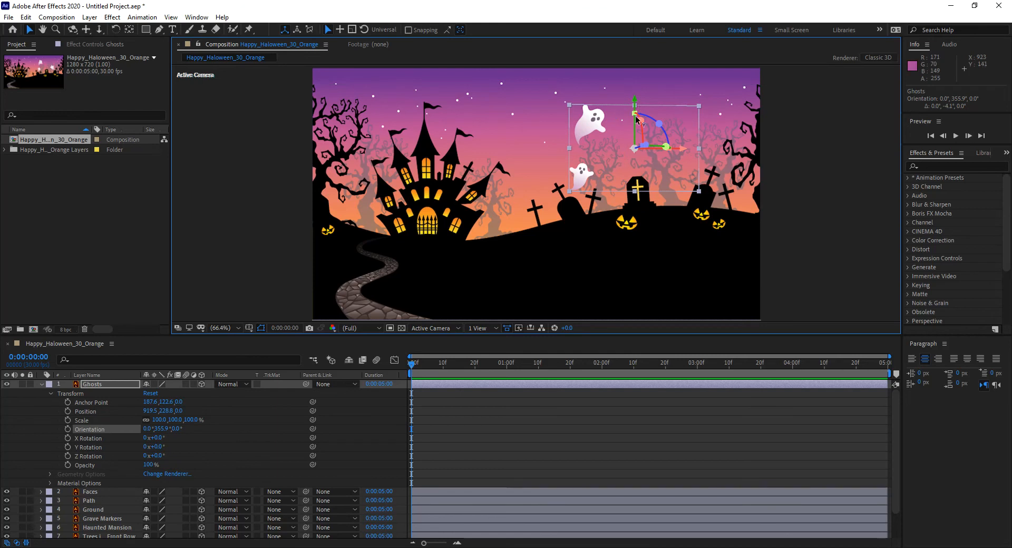
{"action": "key", "text": "ctrl+z"}
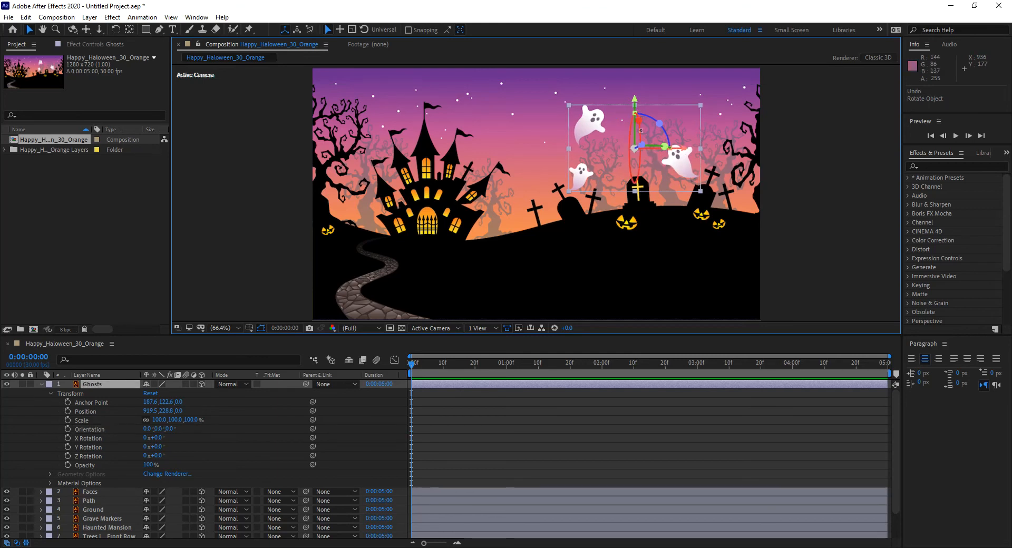
{"action": "mouse_move", "coordinate": [640, 130]}
{"action": "left_mouse_down"}
{"action": "mouse_move", "coordinate": [638, 112]}
{"action": "mouse_move", "coordinate": [642, 146]}
{"action": "left_mouse_up"}
{"action": "key", "text": "ctrl+z"}
Examine the Position properties of the Ghosts, Faces and Path layers and collapse them again.
{"action": "left_click", "coordinate": [42, 384]}
{"action": "left_click", "coordinate": [41, 392]}
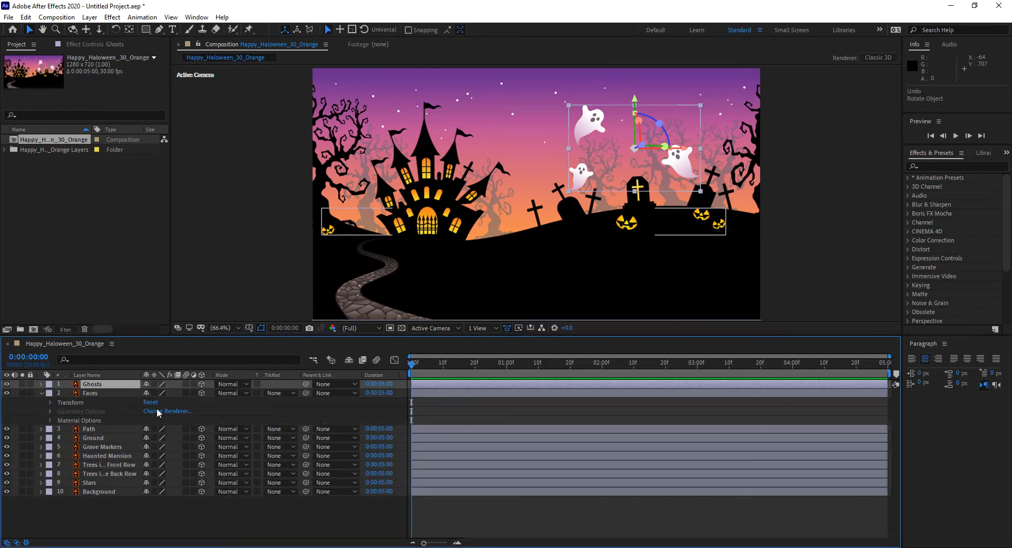
{"action": "left_click", "coordinate": [42, 394]}
{"action": "key", "text": "p"}
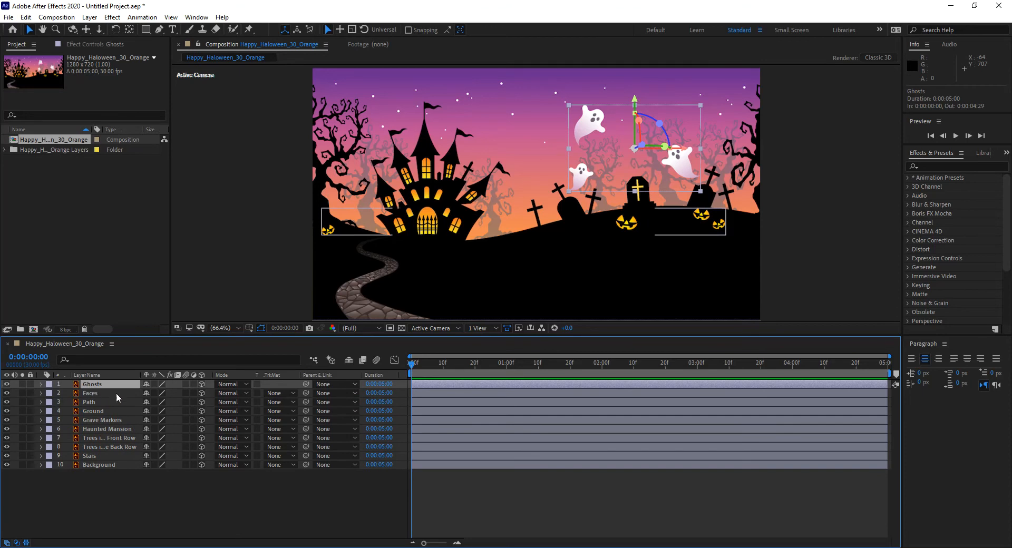
{"action": "left_click", "coordinate": [102, 403]}
{"action": "key", "text": "p"}
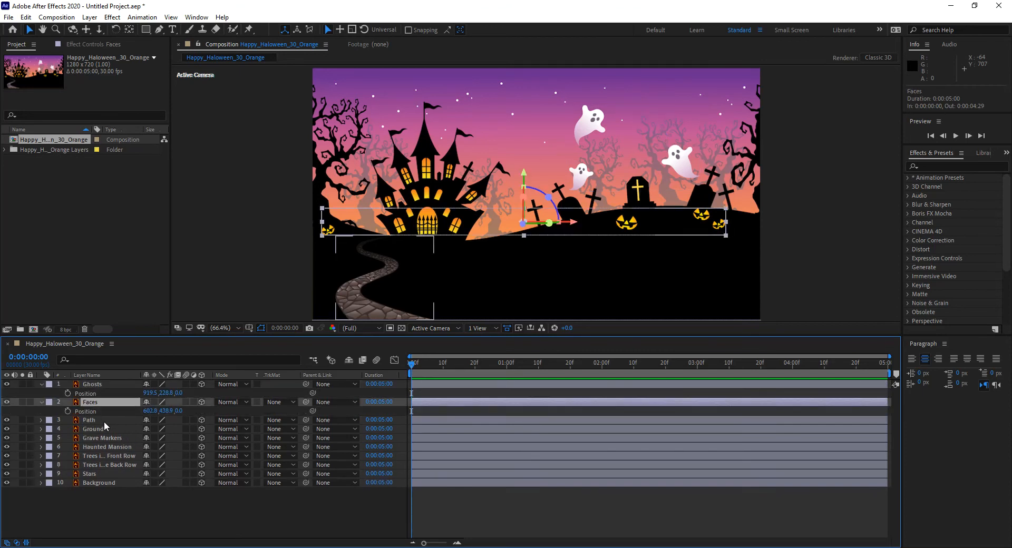
{"action": "left_click", "coordinate": [103, 420]}
{"action": "key", "text": "p"}
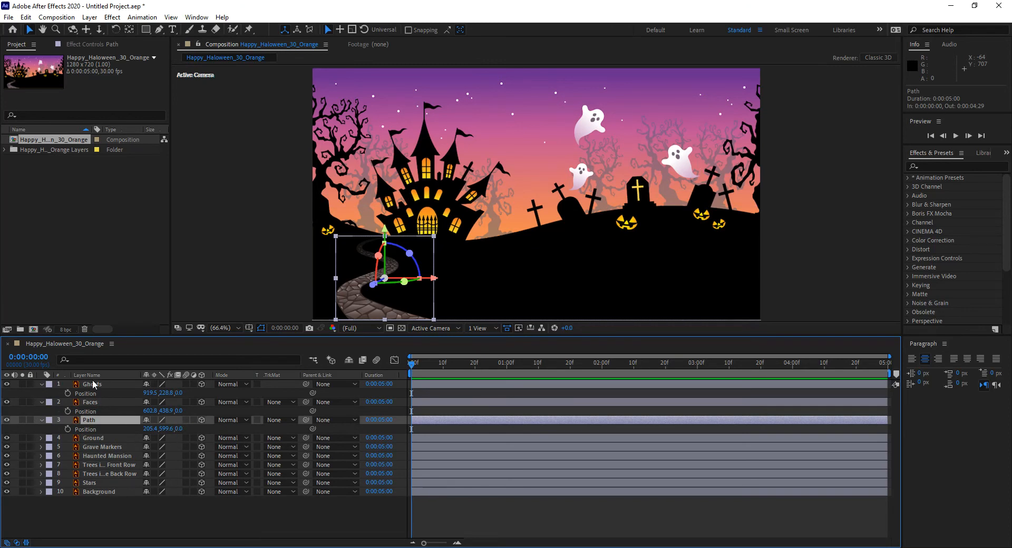
{"action": "left_click", "coordinate": [42, 420]}
{"action": "left_click", "coordinate": [41, 402]}
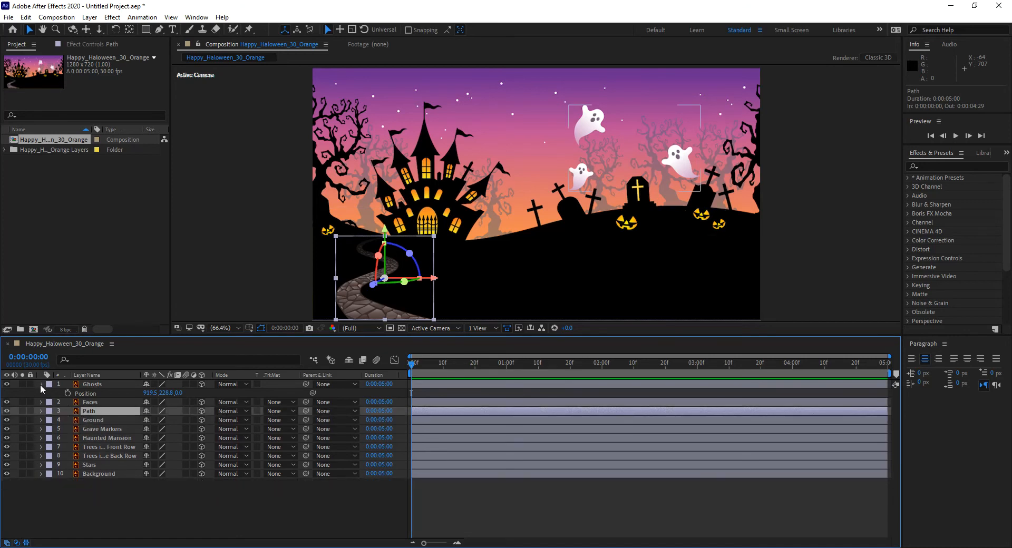
{"action": "left_click", "coordinate": [41, 385]}
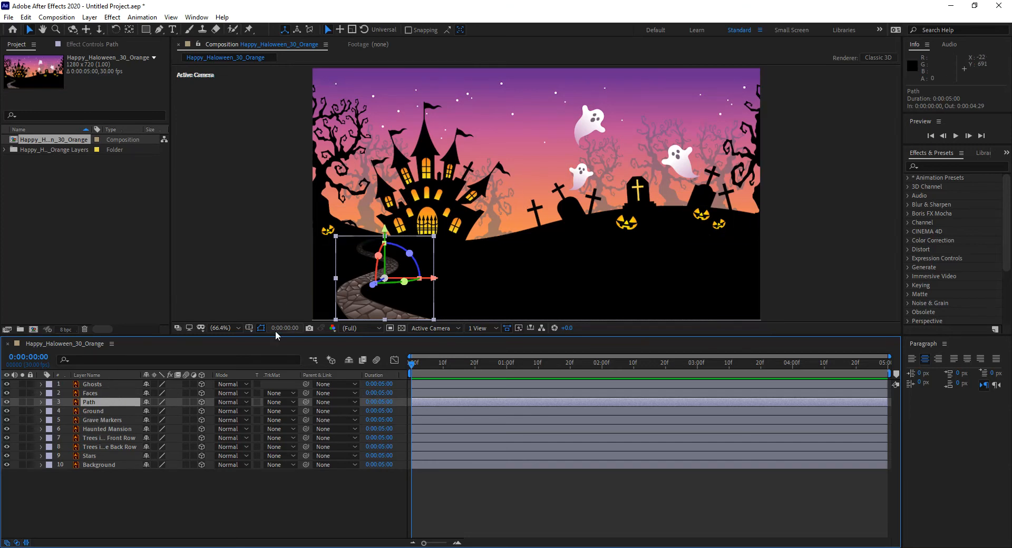
Reveal the Background layer's Position and try Z depths such as -111, 700 and 493, undoing each change.
{"action": "left_click", "coordinate": [102, 384]}
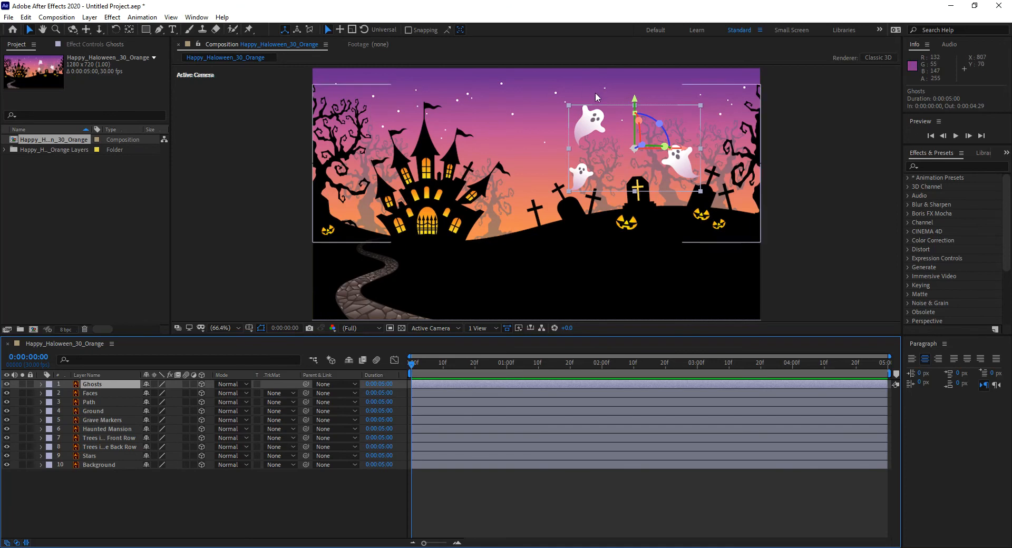
{"action": "left_click", "coordinate": [111, 467]}
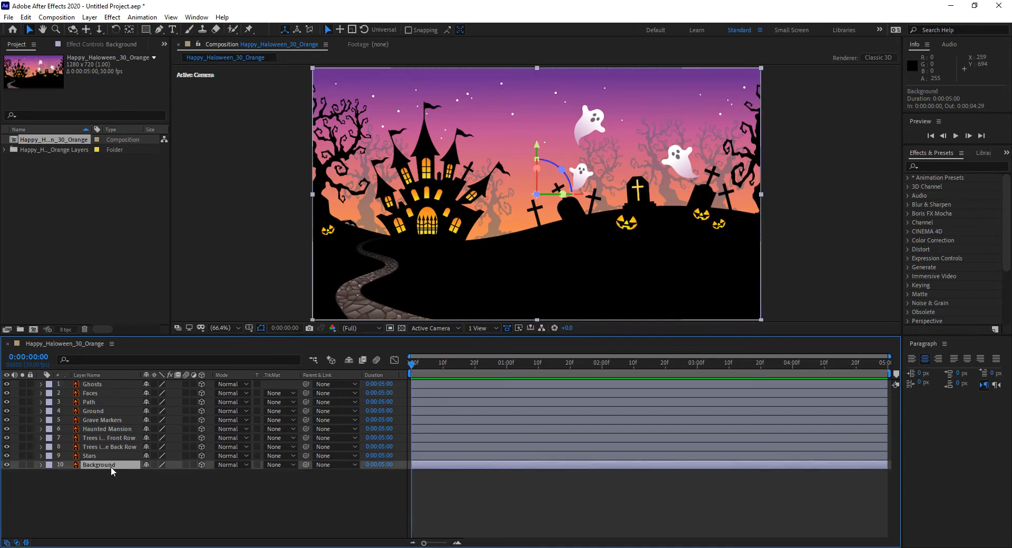
{"action": "key", "text": "p"}
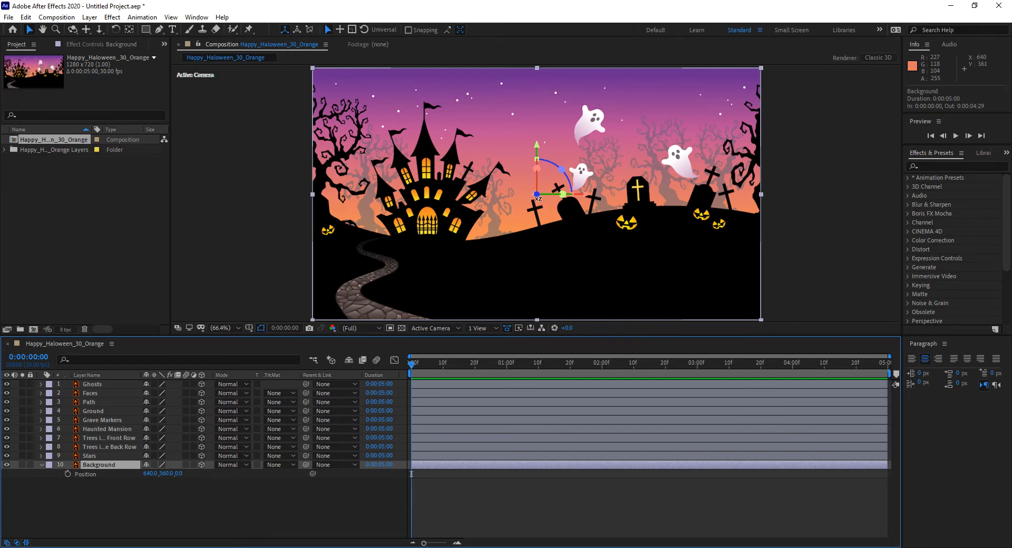
{"action": "left_click_drag", "start_coordinate": [179, 474], "coordinate": [149, 478]}
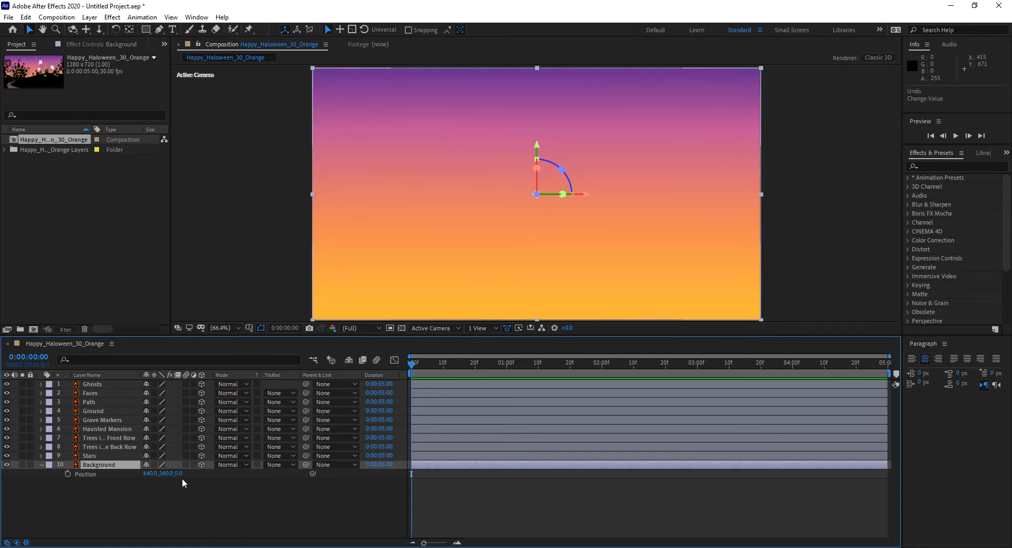
{"action": "key", "text": "ctrl+z"}
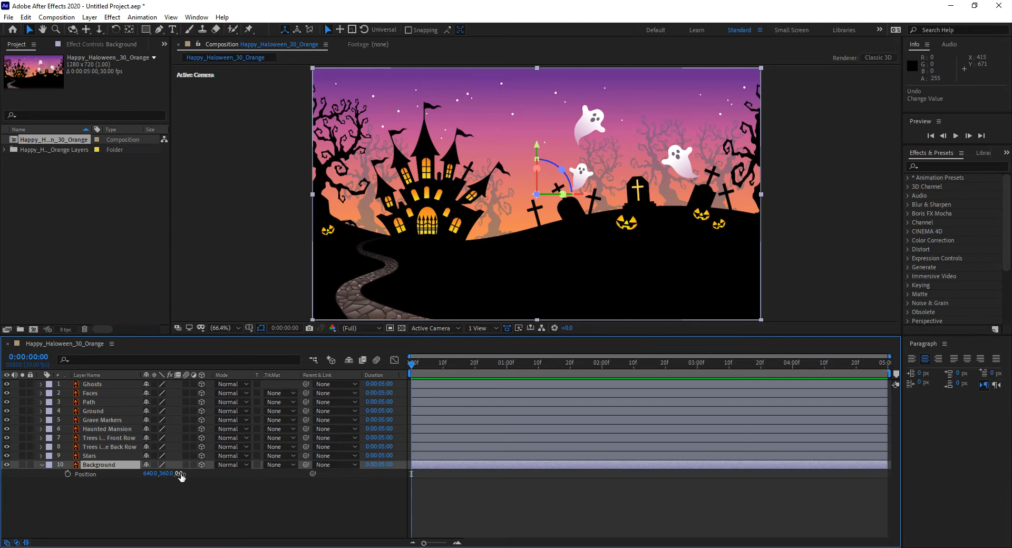
{"action": "left_click_drag", "start_coordinate": [180, 477], "coordinate": [131, 482]}
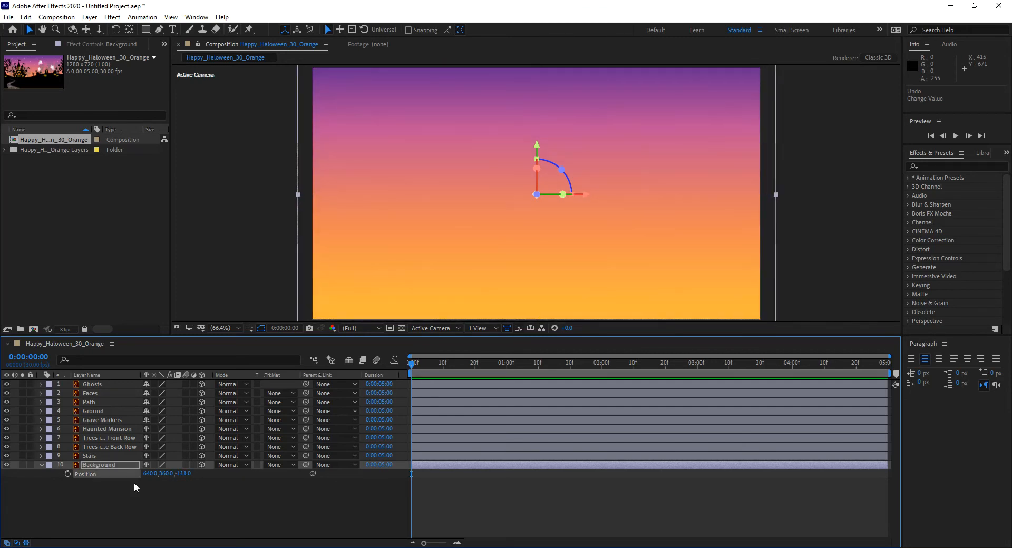
{"action": "key", "text": "ctrl+z"}
{"action": "left_click_drag", "start_coordinate": [179, 473], "coordinate": [568, 497]}
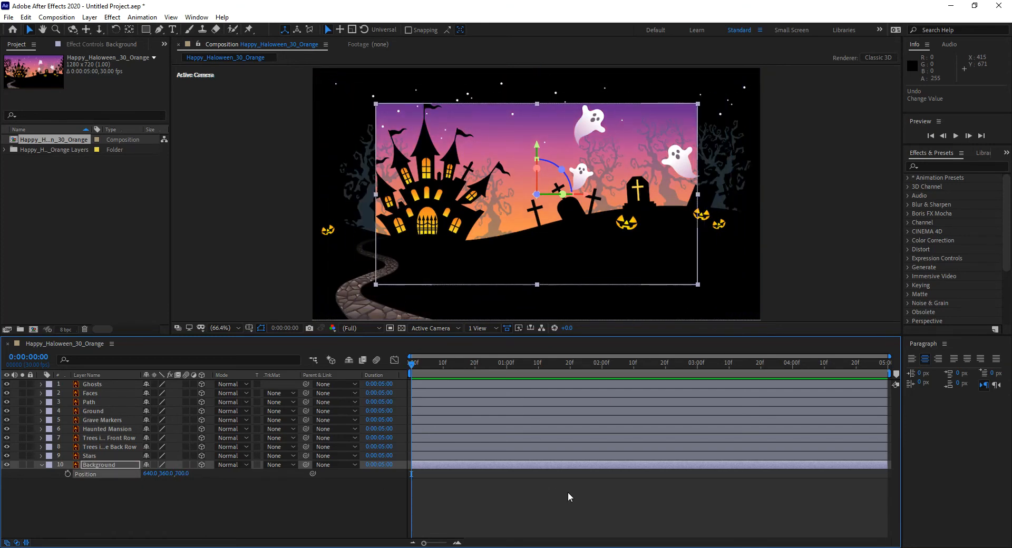
{"action": "key", "text": "ctrl+z"}
{"action": "left_click_drag", "start_coordinate": [178, 474], "coordinate": [467, 501]}
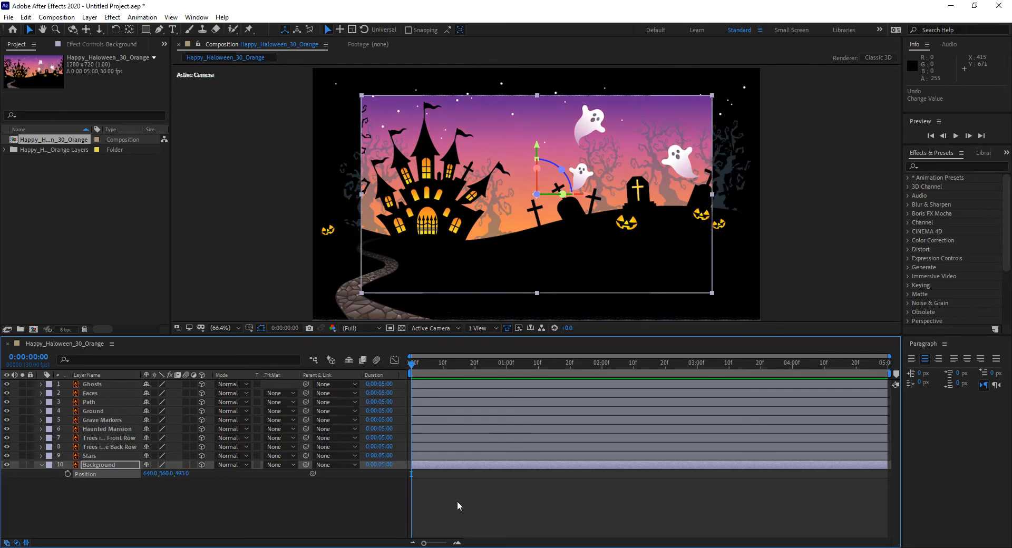
{"action": "key", "text": "ctrl+z"}
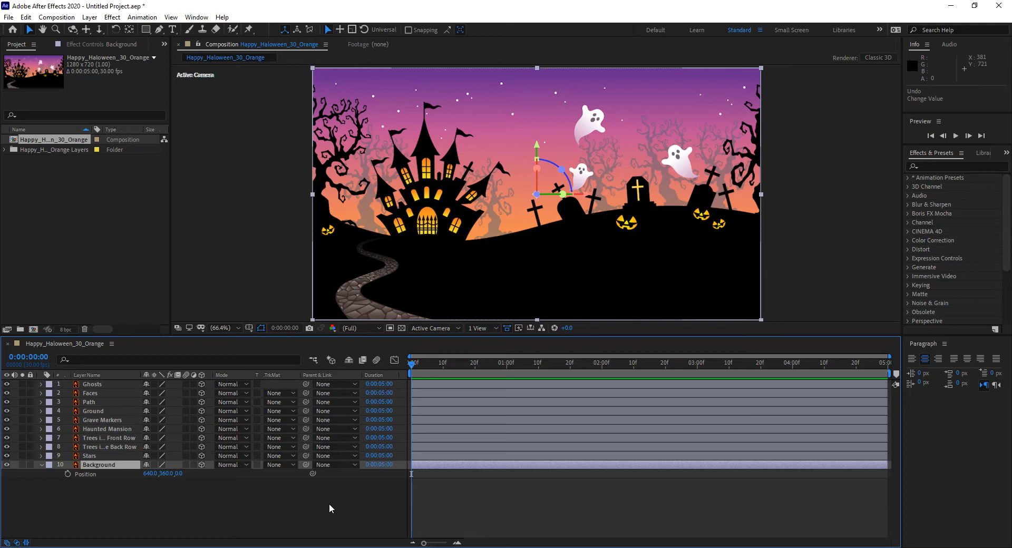
Examine the composition's basic and advanced settings and close them without applying changes.
{"action": "key", "text": "ctrl+k"}
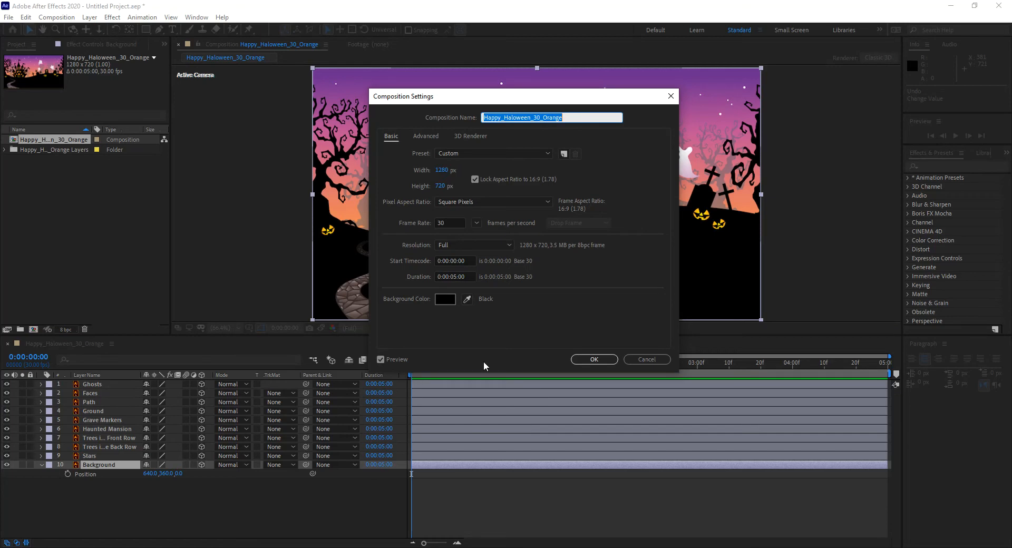
{"action": "left_click", "coordinate": [434, 136]}
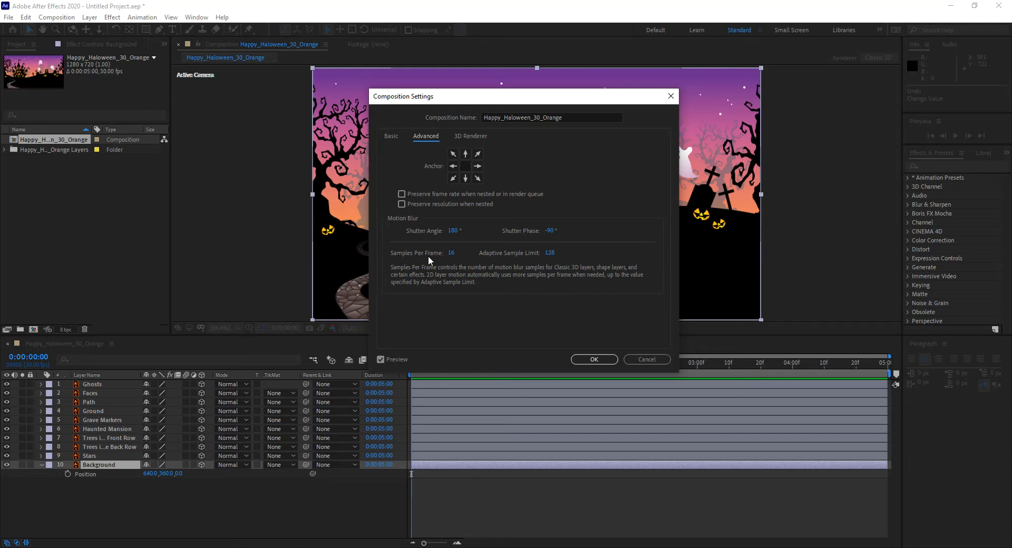
{"action": "left_click", "coordinate": [647, 360]}
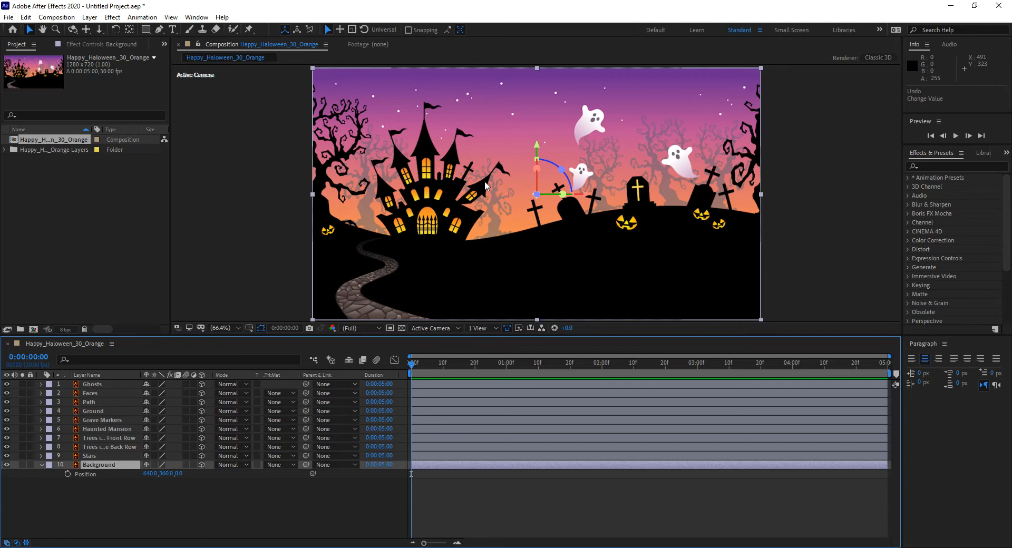
Add a one-node camera with the 24mm preset to the composition.
{"action": "right_click", "coordinate": [504, 492]}
{"action": "mouse_move", "coordinate": [534, 386]}
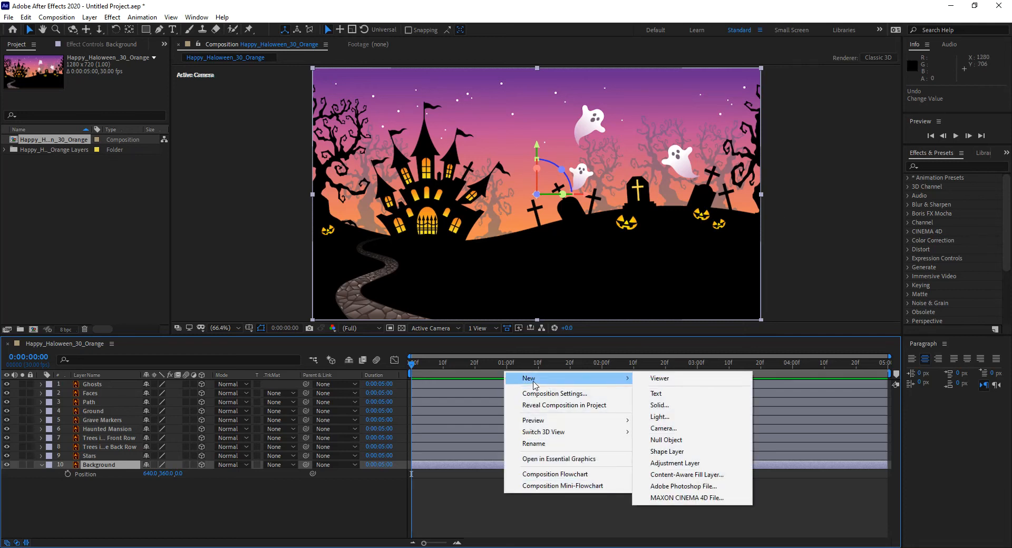
{"action": "left_click", "coordinate": [94, 18]}
{"action": "mouse_move", "coordinate": [104, 31]}
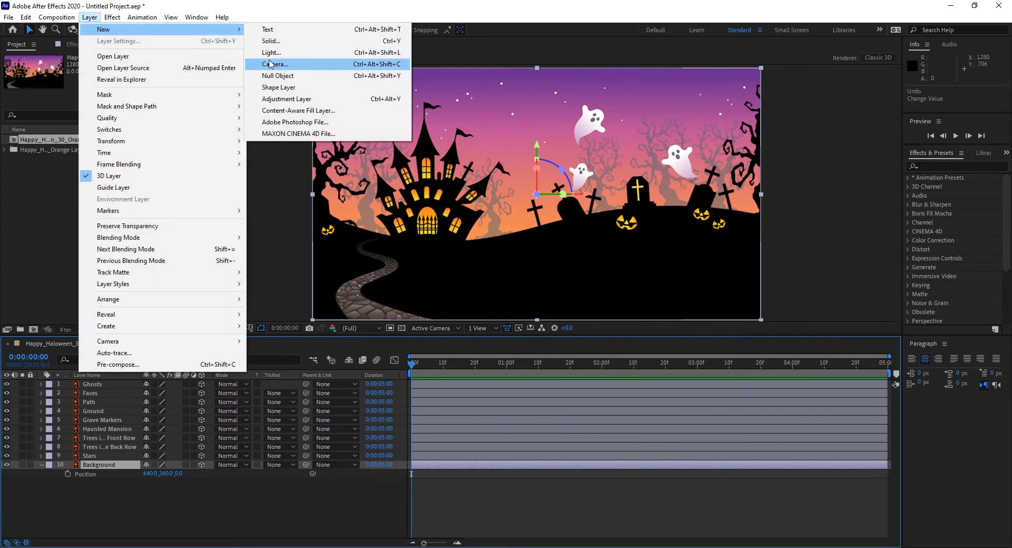
{"action": "left_click", "coordinate": [388, 67]}
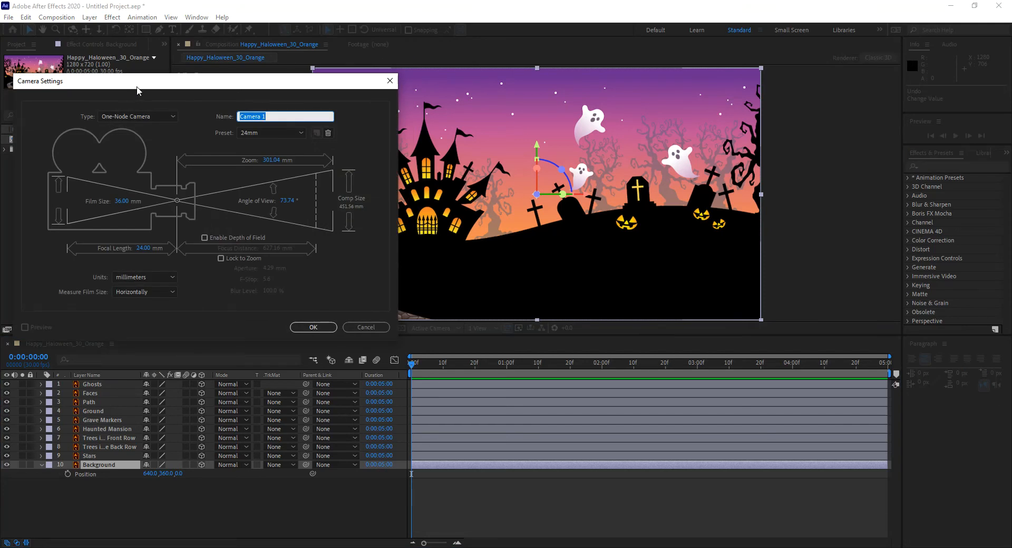
{"action": "left_click_drag", "start_coordinate": [133, 88], "coordinate": [235, 69]}
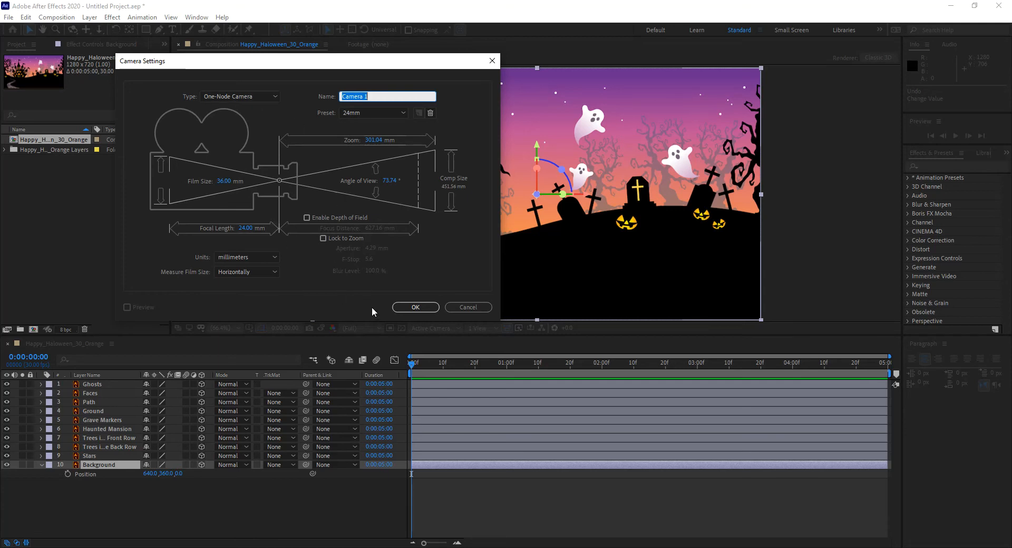
{"action": "left_click", "coordinate": [417, 309]}
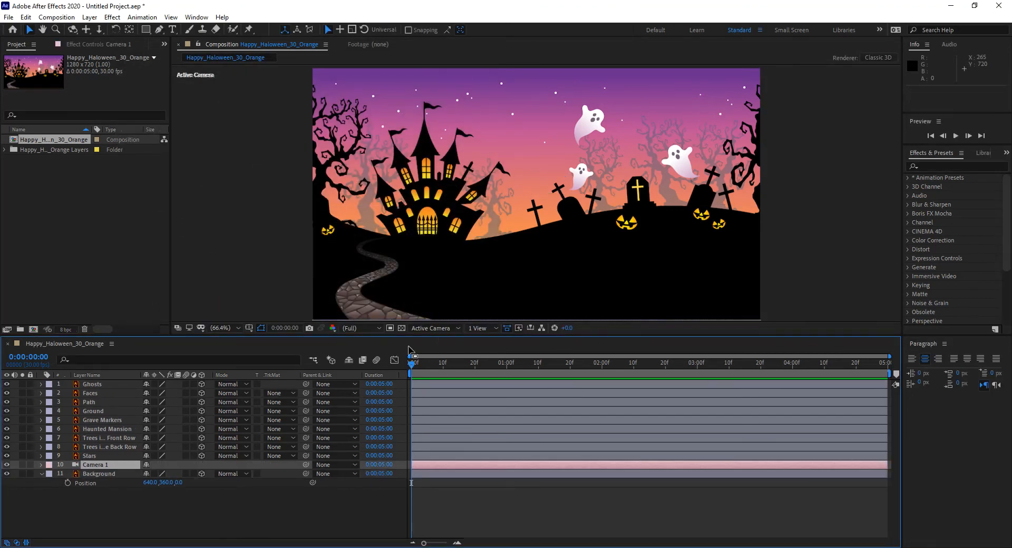
Move the camera layer below the Background layer and switch the composition view to Camera 1.
{"action": "left_click_drag", "start_coordinate": [100, 465], "coordinate": [99, 488]}
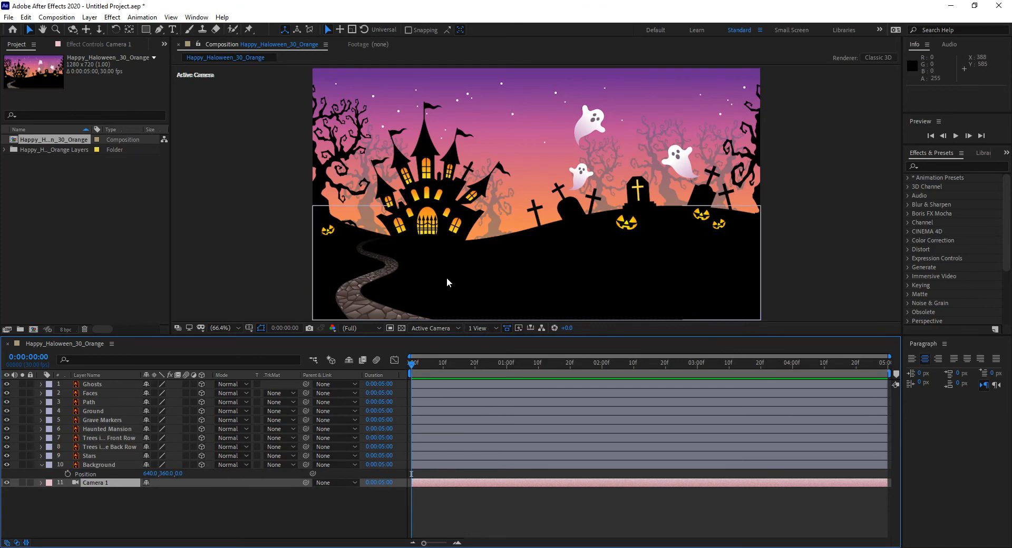
{"action": "left_click", "coordinate": [442, 326]}
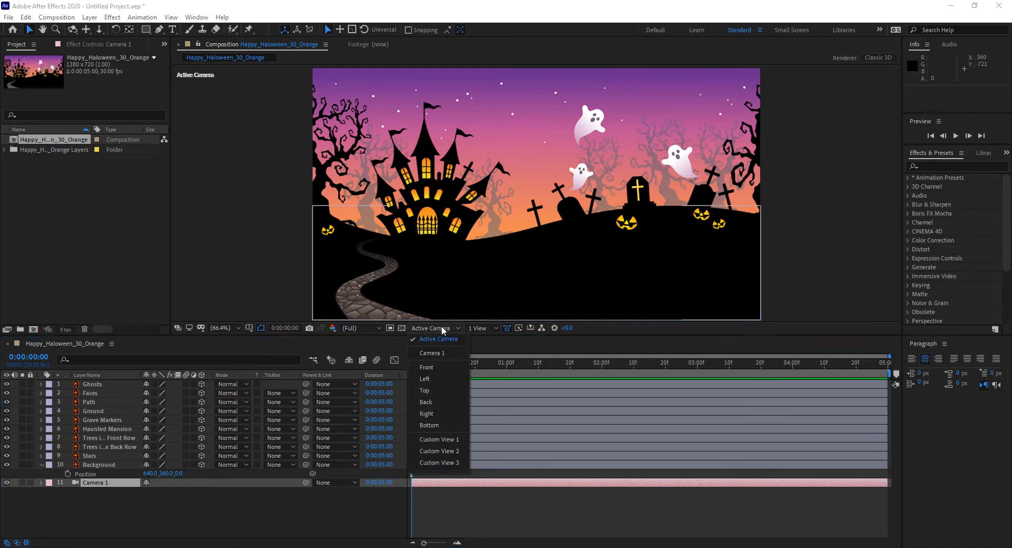
{"action": "left_click", "coordinate": [435, 352]}
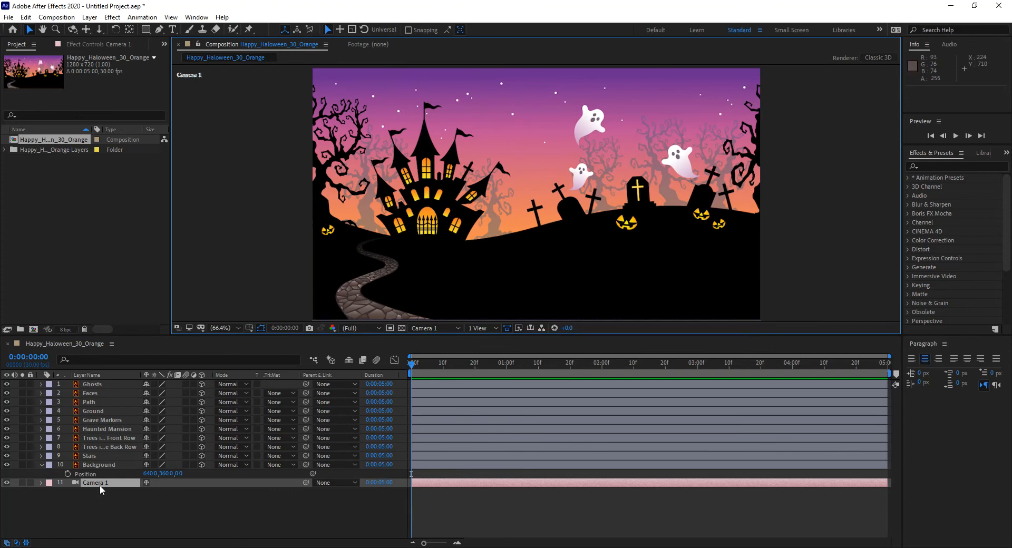
Examine the variants of the camera pan and orbit tools, then select the Camera 1 layer.
{"action": "left_click", "coordinate": [87, 30]}
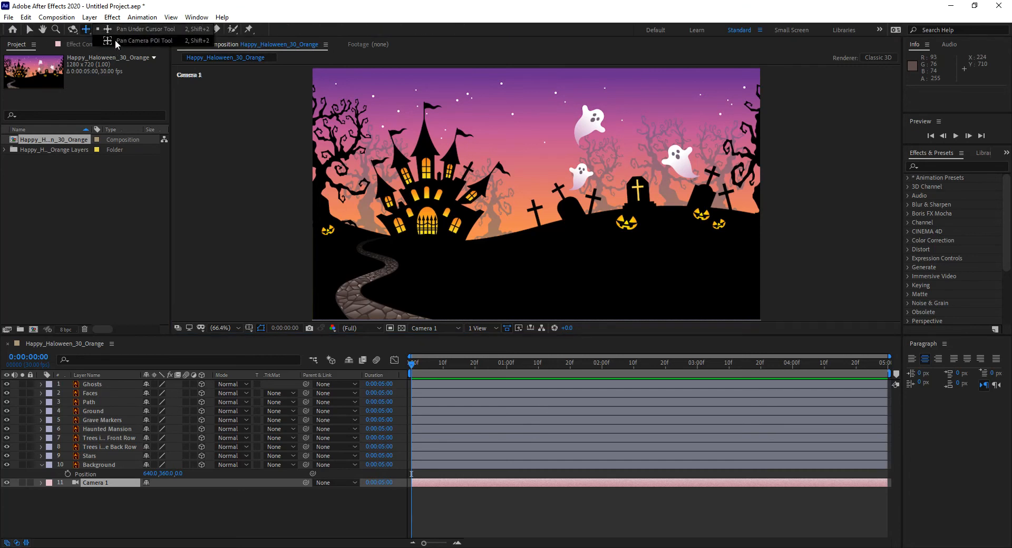
{"action": "left_click", "coordinate": [72, 30]}
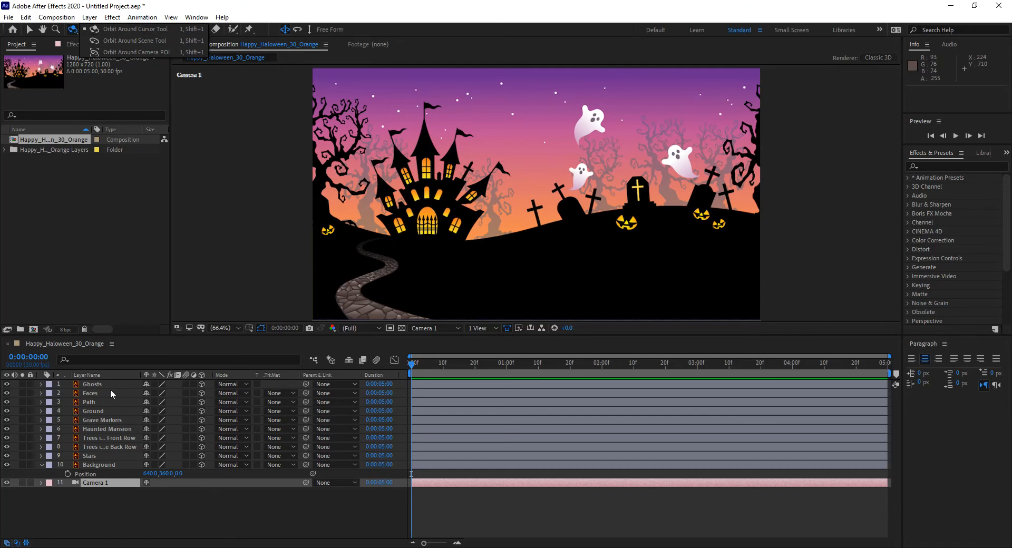
{"action": "left_click", "coordinate": [137, 509]}
{"action": "left_click", "coordinate": [100, 483]}
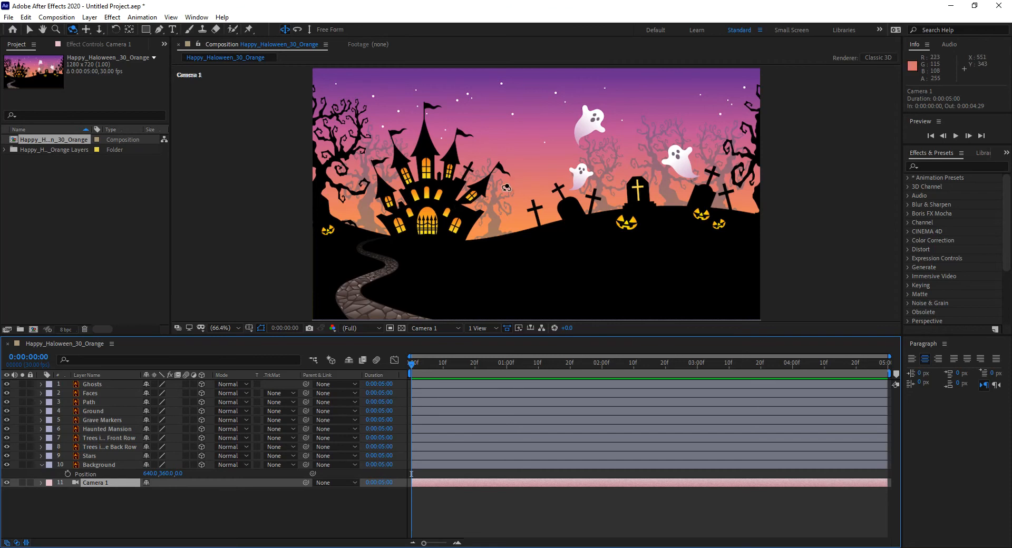
Cycle through the camera tools, try panning Camera 1 sideways, undo the pan and return to the Selection tool.
{"action": "key", "text": "c"}
{"action": "key", "text": "c"}
{"action": "key", "text": "c"}
{"action": "key", "text": "c"}
{"action": "key", "text": "c"}
{"action": "key", "text": "c"}
{"action": "key", "text": "c"}
{"action": "key", "text": "c"}
{"action": "key", "text": "c"}
{"action": "key", "text": "c"}
{"action": "key", "text": "c"}
{"action": "key", "text": "c"}
{"action": "key", "text": "c"}
{"action": "key", "text": "c"}
{"action": "key", "text": "c"}
{"action": "key", "text": "c"}
{"action": "key", "text": "c"}
{"action": "key", "text": "c"}
{"action": "key", "text": "c"}
{"action": "key", "text": "c"}
{"action": "key", "text": "c"}
{"action": "key", "text": "c"}
{"action": "key", "text": "c"}
{"action": "key", "text": "c"}
{"action": "key", "text": "c"}
{"action": "key", "text": "c"}
{"action": "key", "text": "c"}
{"action": "left_click_drag", "start_coordinate": [536, 194], "coordinate": [458, 192]}
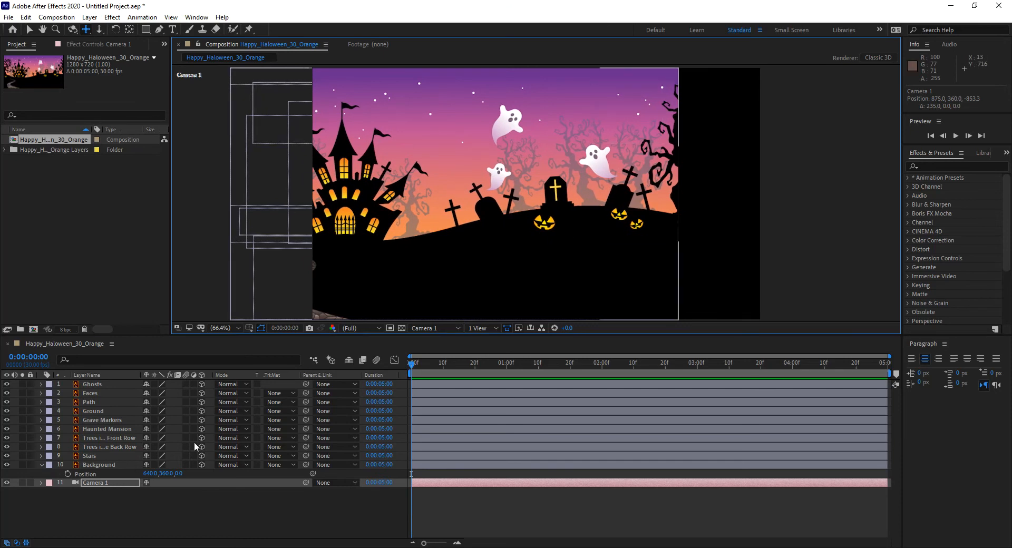
{"action": "key", "text": "ctrl+z"}
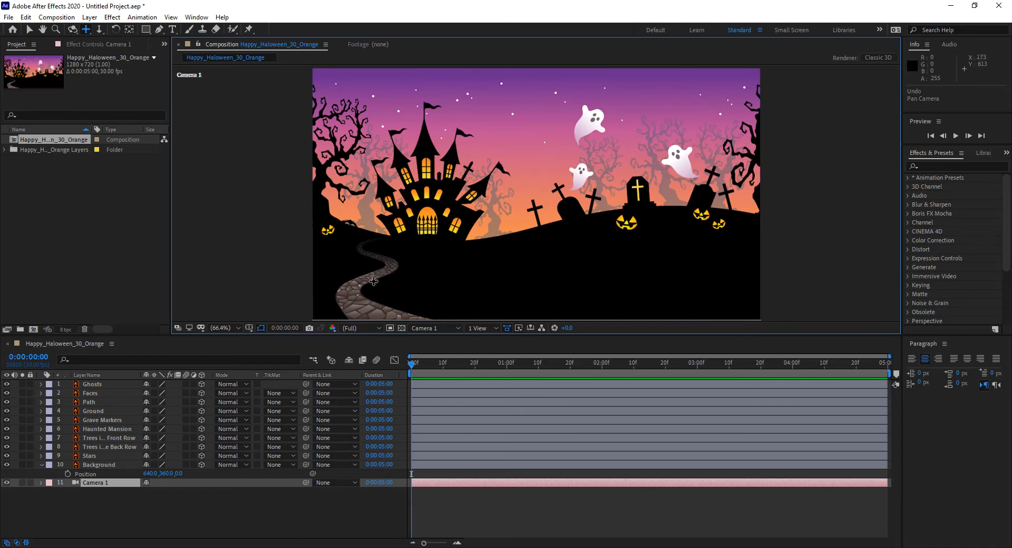
{"action": "left_click", "coordinate": [29, 29]}
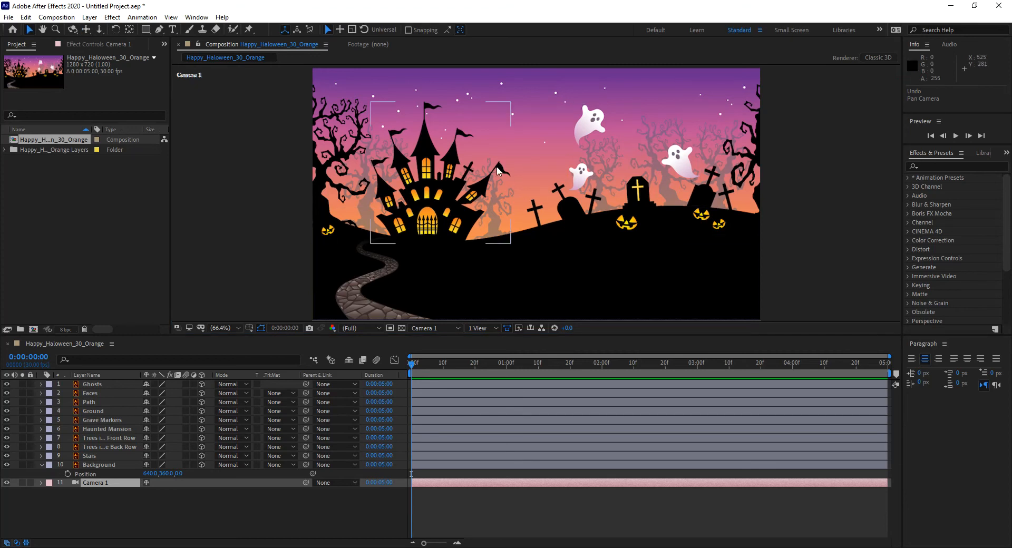
Set the Background layer's Z position to 50000.
{"action": "left_click", "coordinate": [42, 465]}
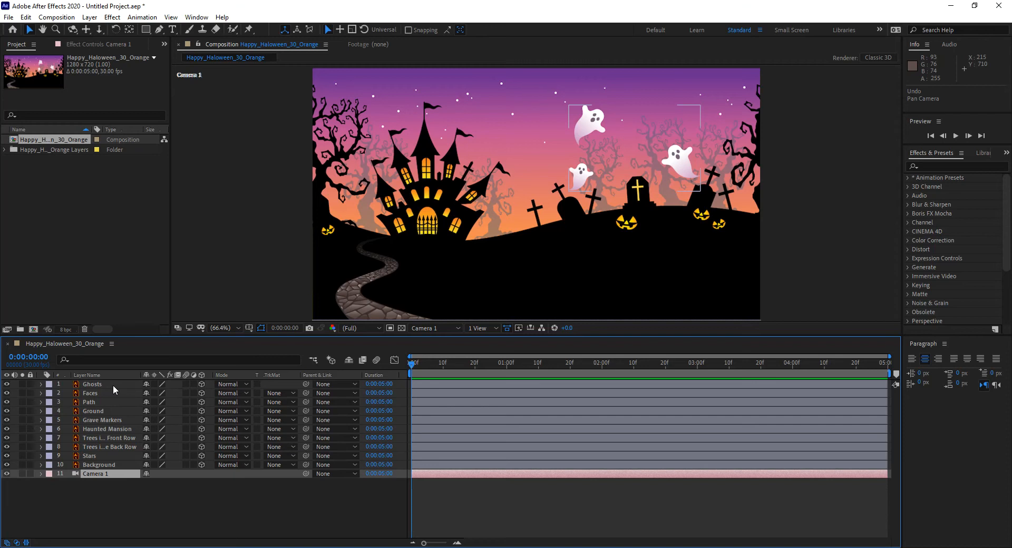
{"action": "left_click", "coordinate": [119, 465]}
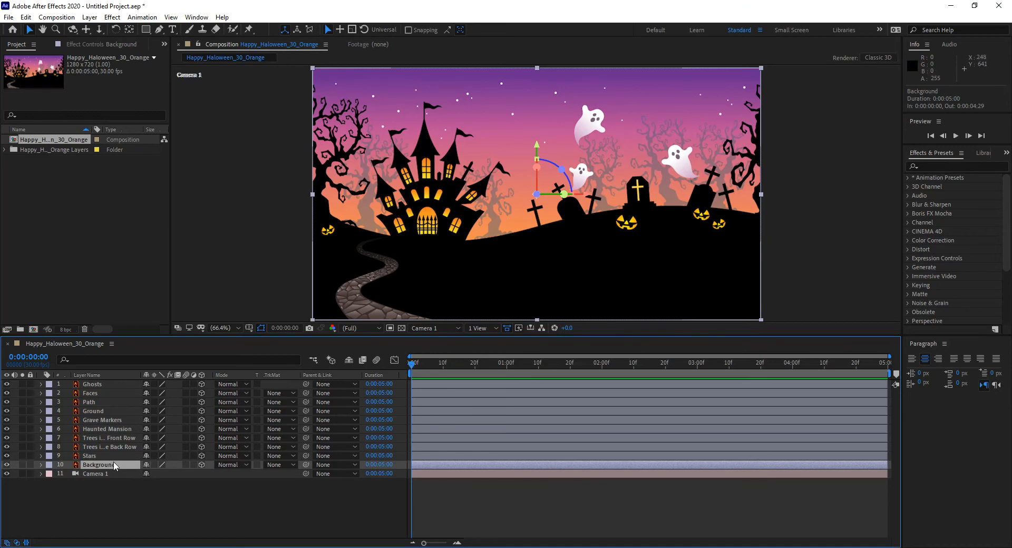
{"action": "key", "text": "p"}
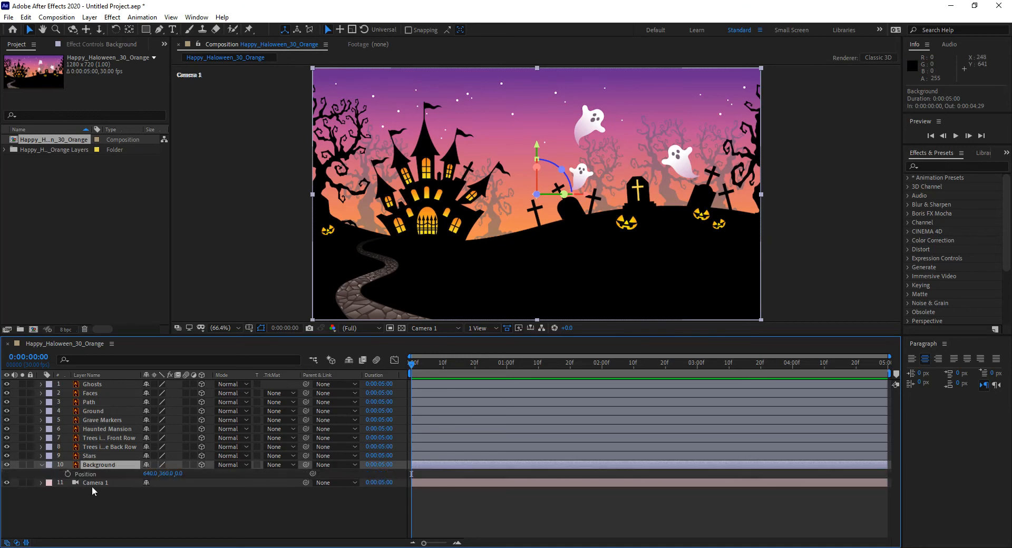
{"action": "left_click", "coordinate": [180, 473]}
{"action": "type", "text": "50000"}
{"action": "key", "text": "Return"}
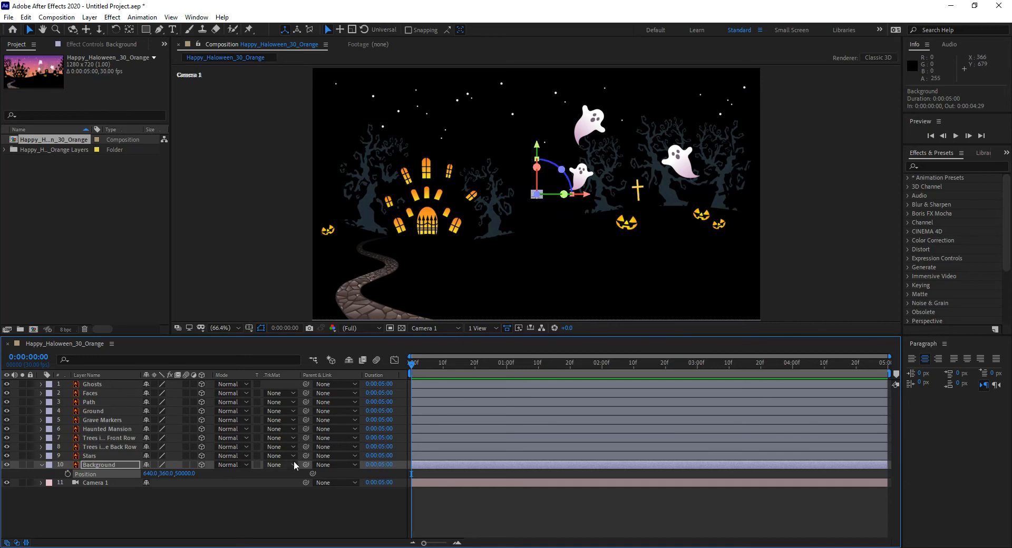
Scale the Background layer uniformly to 5990% so it fills the camera frame, then deselect it.
{"action": "key", "text": "s"}
{"action": "left_click_drag", "start_coordinate": [192, 476], "coordinate": [529, 500]}
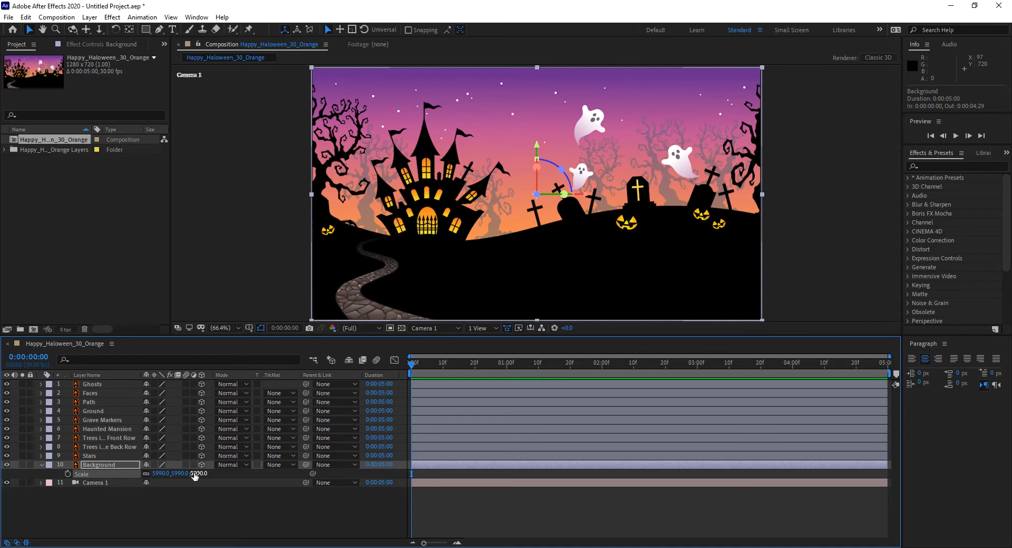
{"action": "key", "text": "Return"}
{"action": "left_click", "coordinate": [450, 201]}
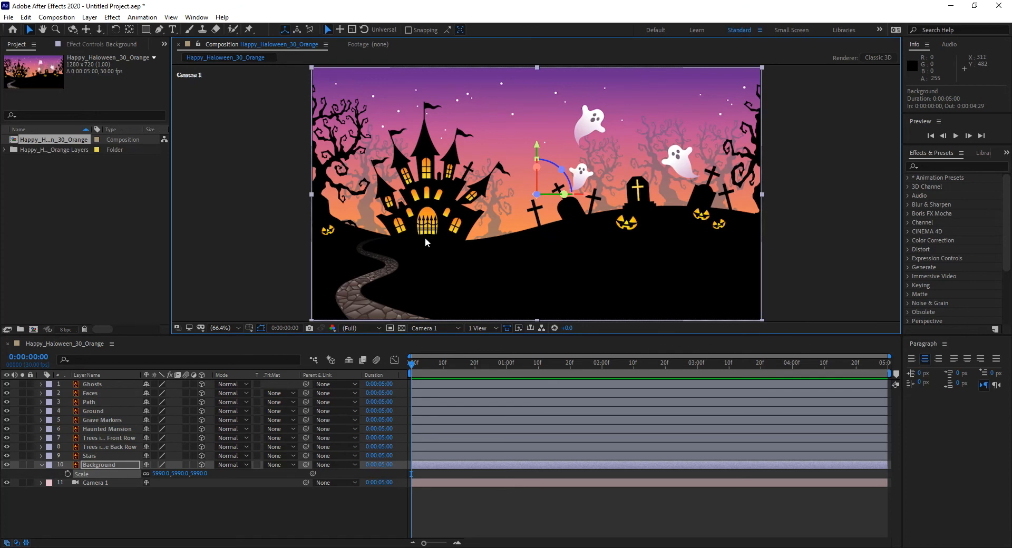
{"action": "left_click", "coordinate": [283, 192]}
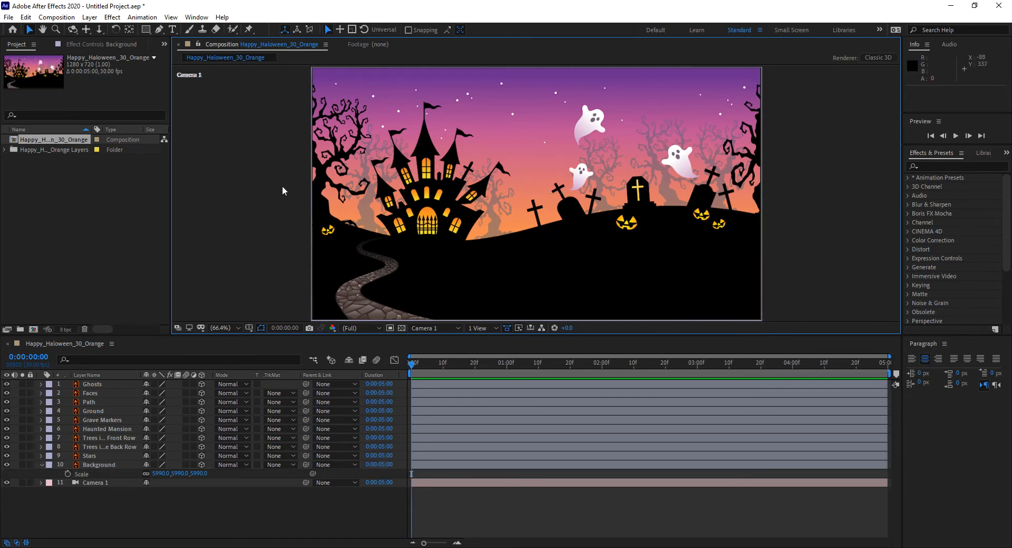
Set the Haunted Mansion layer's Z position to 20000.
{"action": "left_click", "coordinate": [410, 157]}
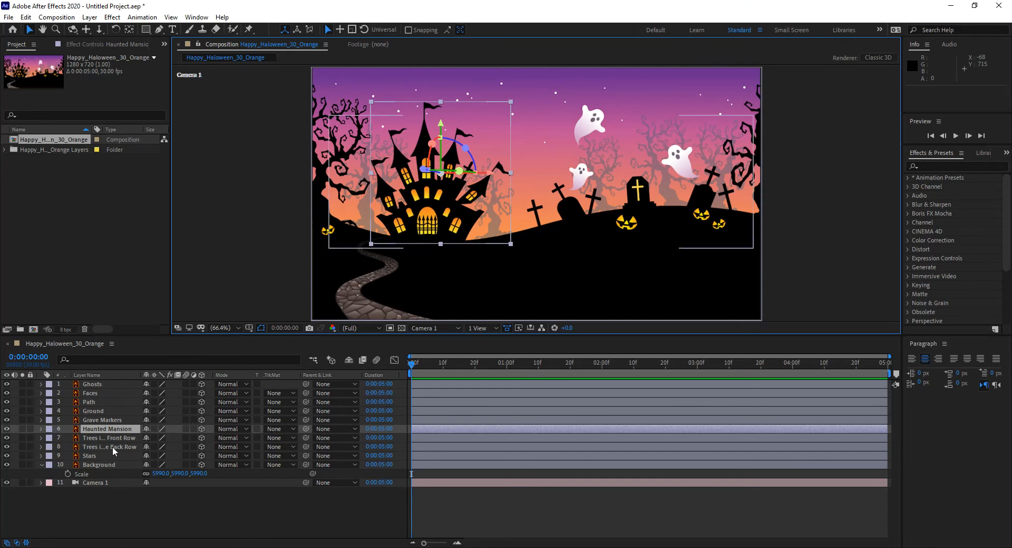
{"action": "key", "text": "p"}
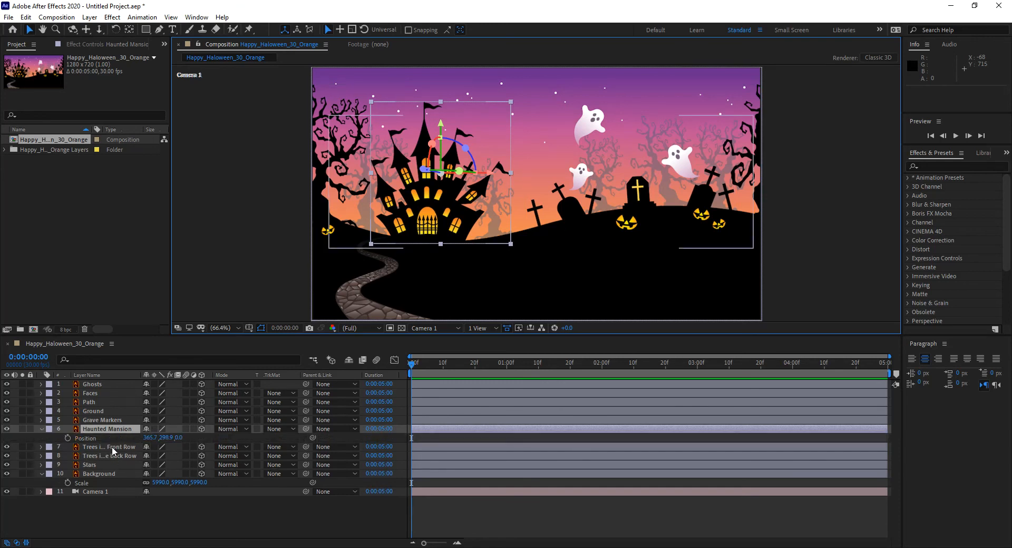
{"action": "left_click", "coordinate": [179, 438]}
{"action": "type", "text": "20000"}
{"action": "key", "text": "Return"}
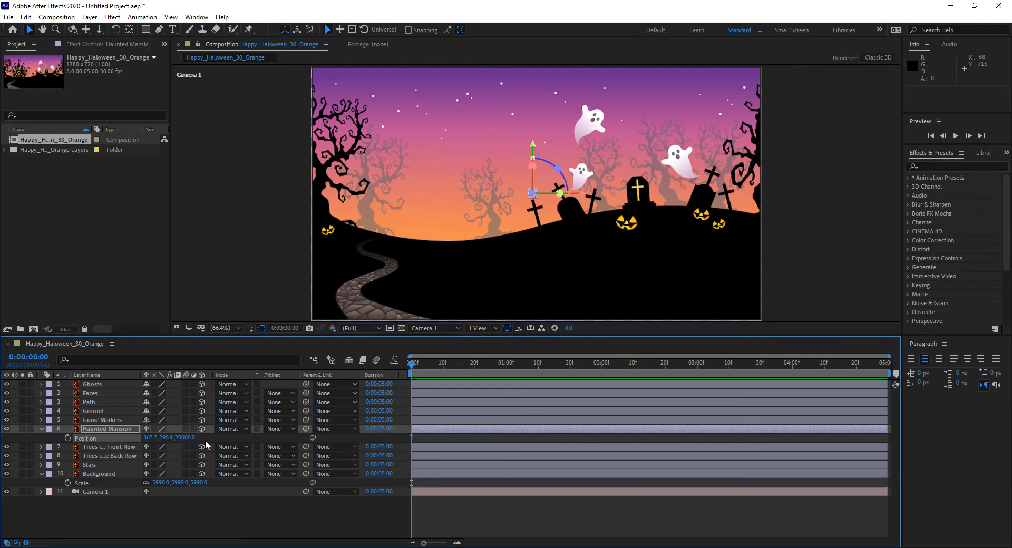
Scale the Haunted Mansion layer uniformly to about 2380%, undoing and redoing the changes to compare its size.
{"action": "key", "text": "s"}
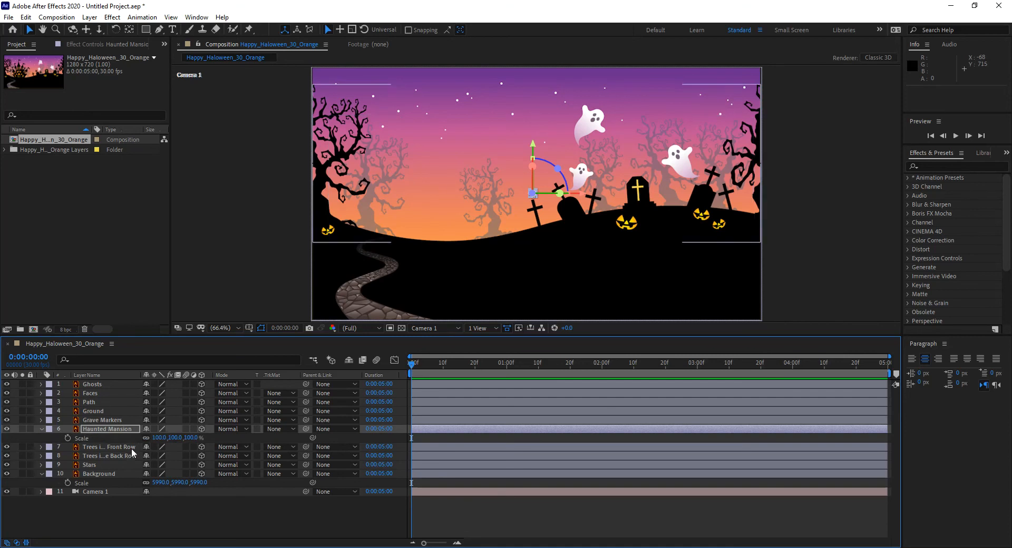
{"action": "left_click_drag", "start_coordinate": [158, 437], "coordinate": [285, 450]}
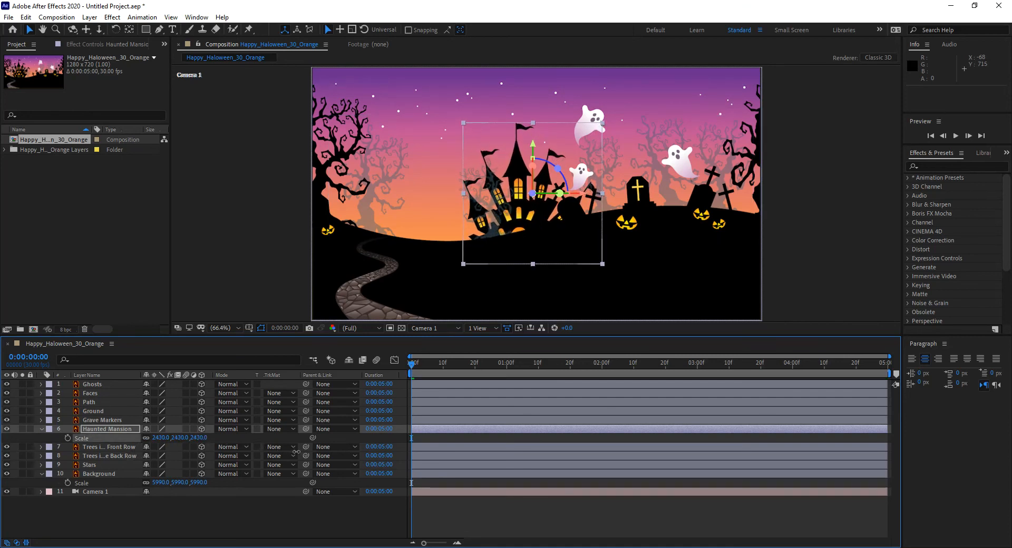
{"action": "key", "text": "ctrl+z"}
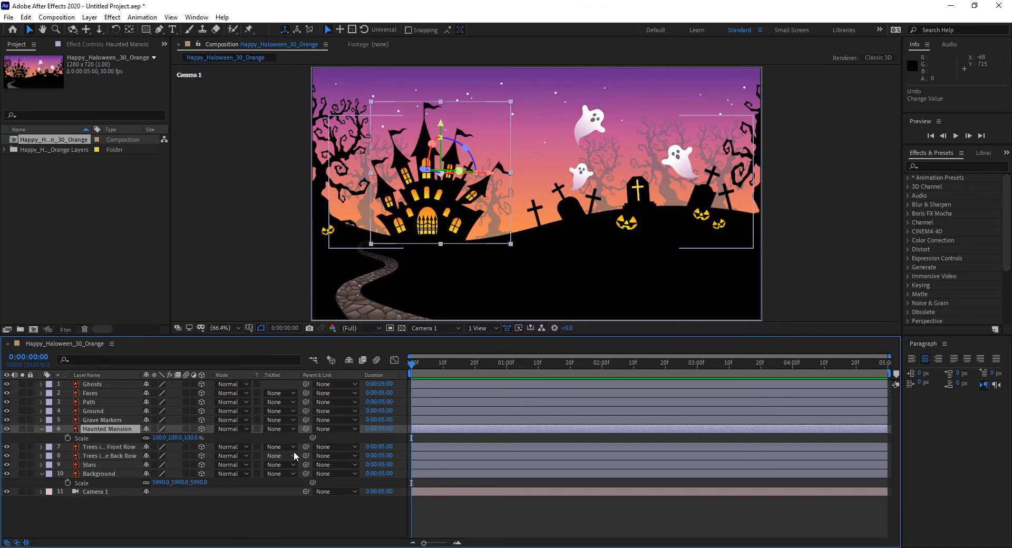
{"action": "key", "text": "ctrl+shift+z"}
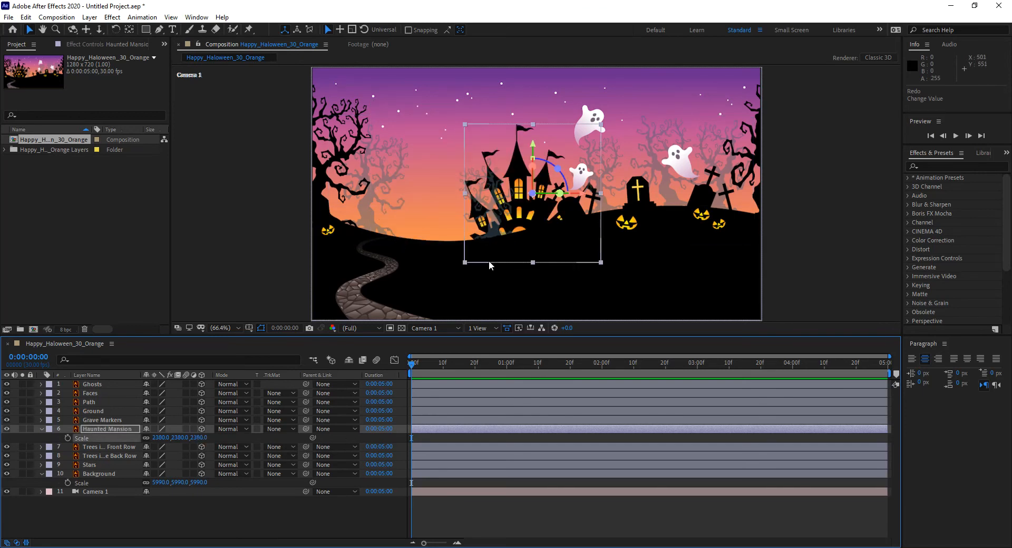
Move the Haunted Mansion back to the far end of the path, at about X -6039, Y -842.
{"action": "left_click_drag", "start_coordinate": [507, 231], "coordinate": [416, 220]}
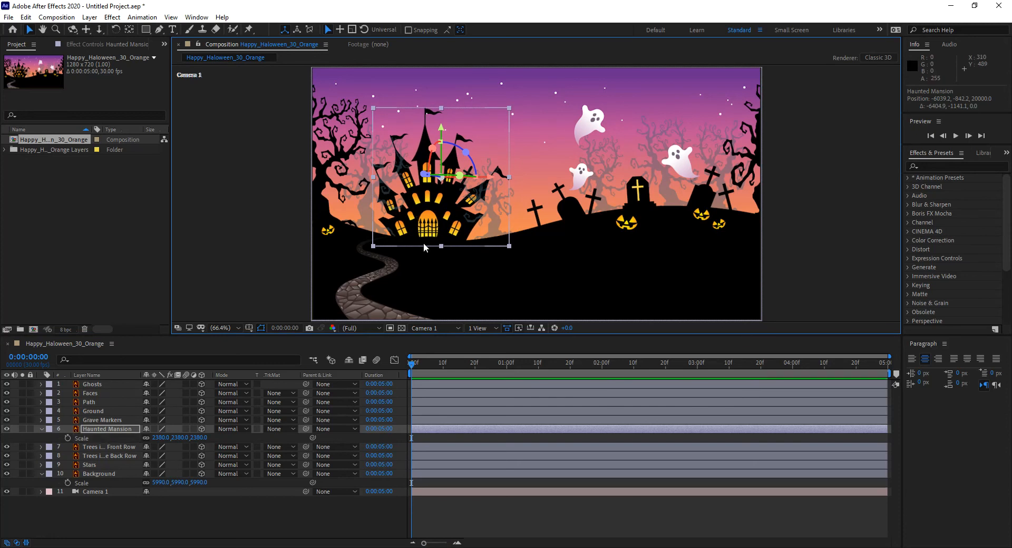
{"action": "left_click_drag", "start_coordinate": [459, 336], "coordinate": [433, 484]}
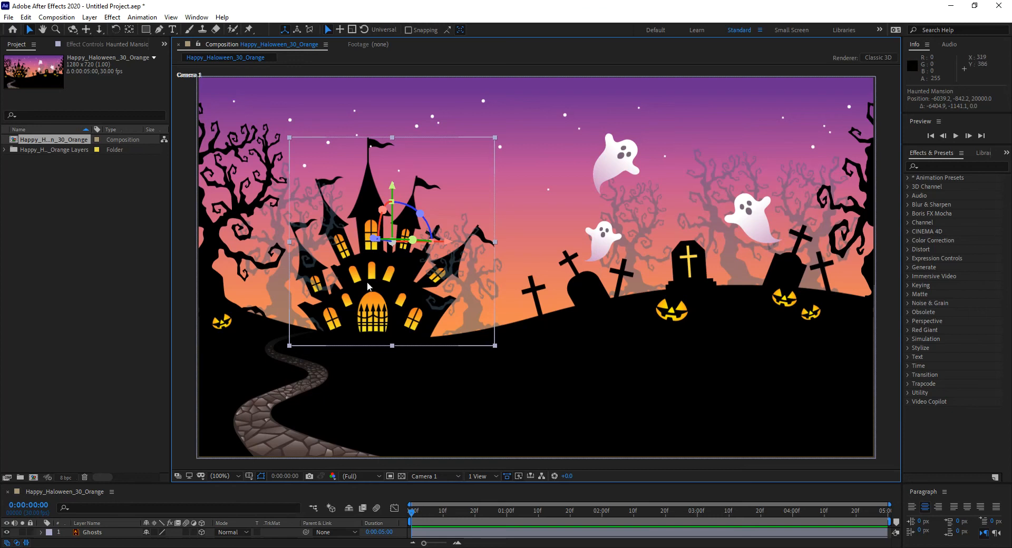
{"action": "left_click_drag", "start_coordinate": [301, 484], "coordinate": [305, 358]}
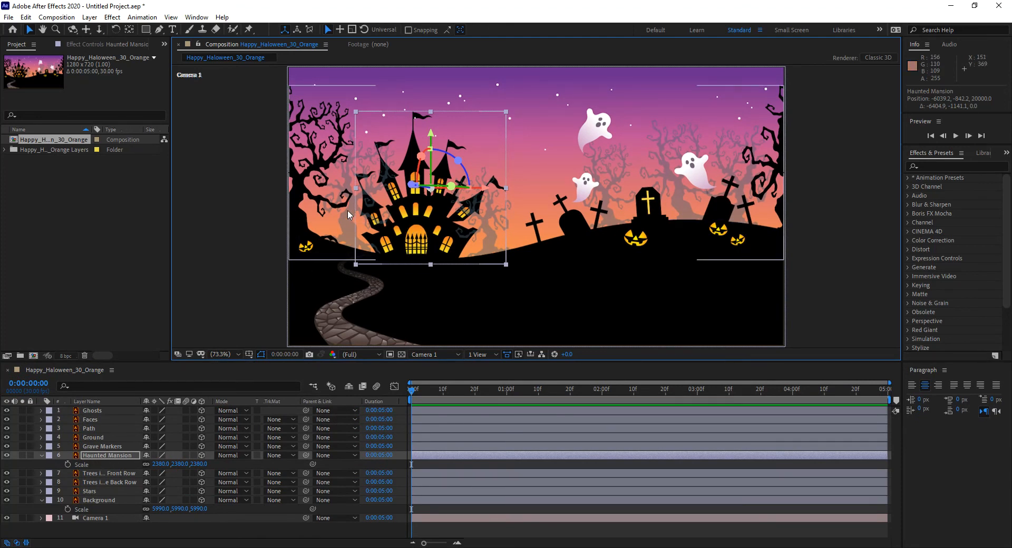
Try shifting the front-row and back-row tree layers, undo both moves and reselect the Haunted Mansion layer.
{"action": "left_click_drag", "start_coordinate": [348, 215], "coordinate": [362, 229]}
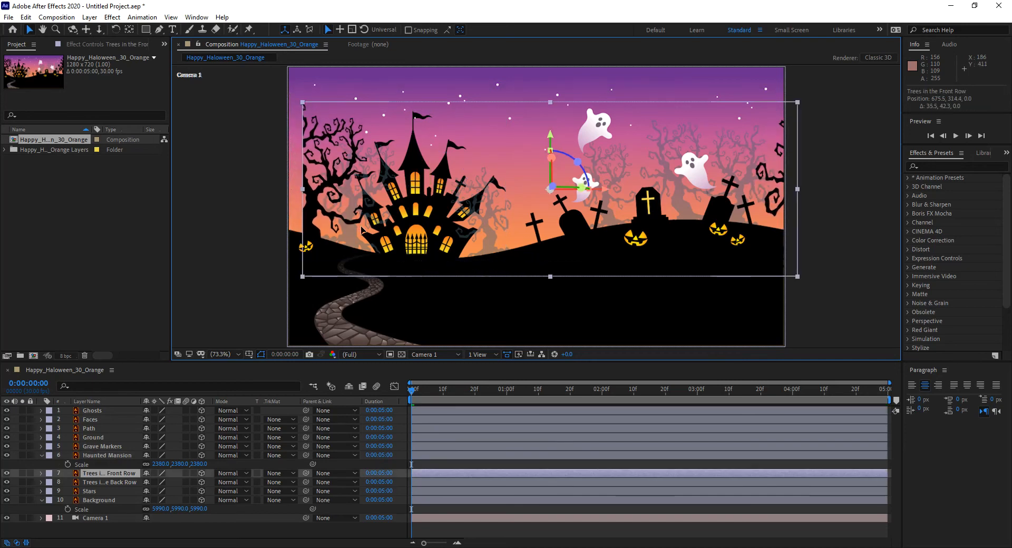
{"action": "key", "text": "ctrl+z"}
{"action": "left_click", "coordinate": [336, 121]}
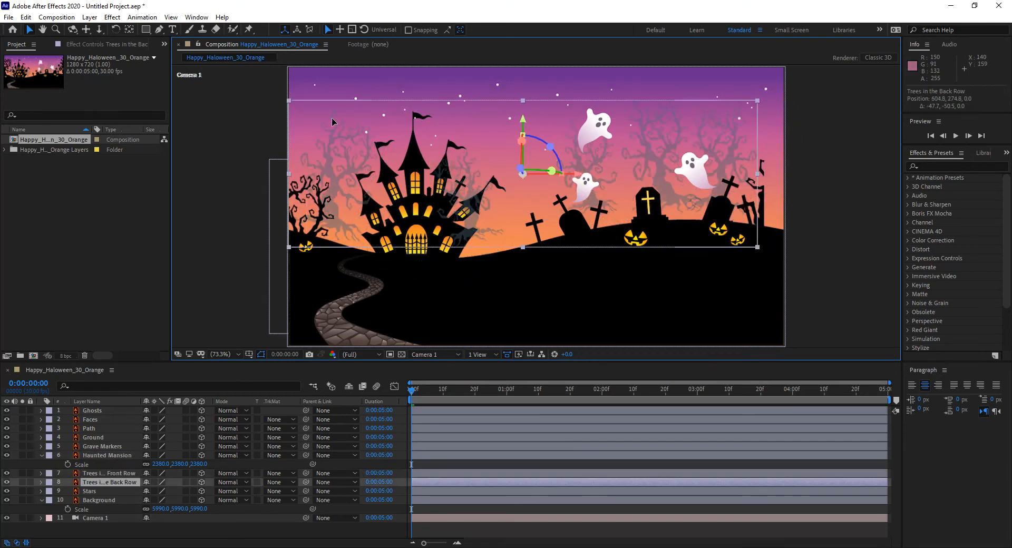
{"action": "left_click", "coordinate": [331, 171]}
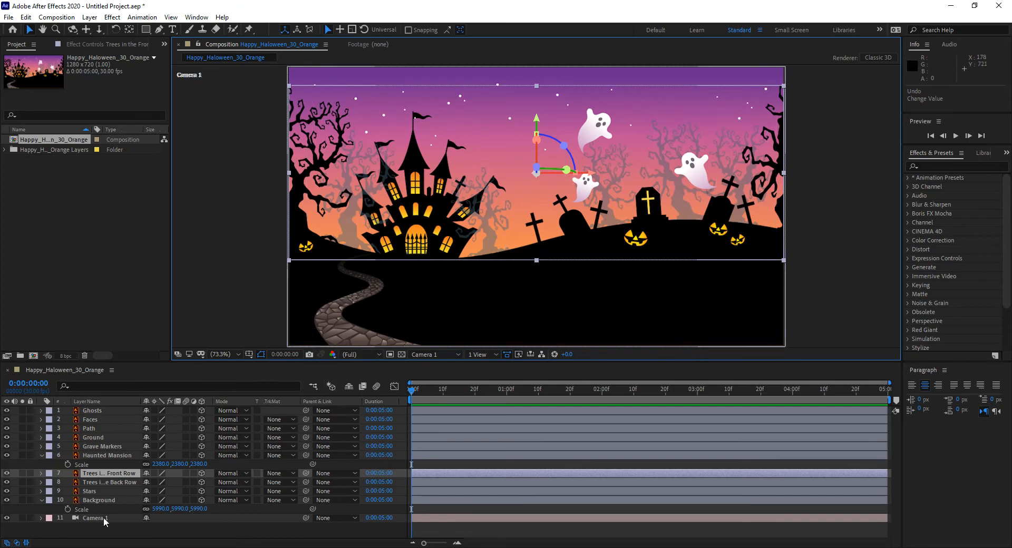
{"action": "left_click", "coordinate": [112, 454]}
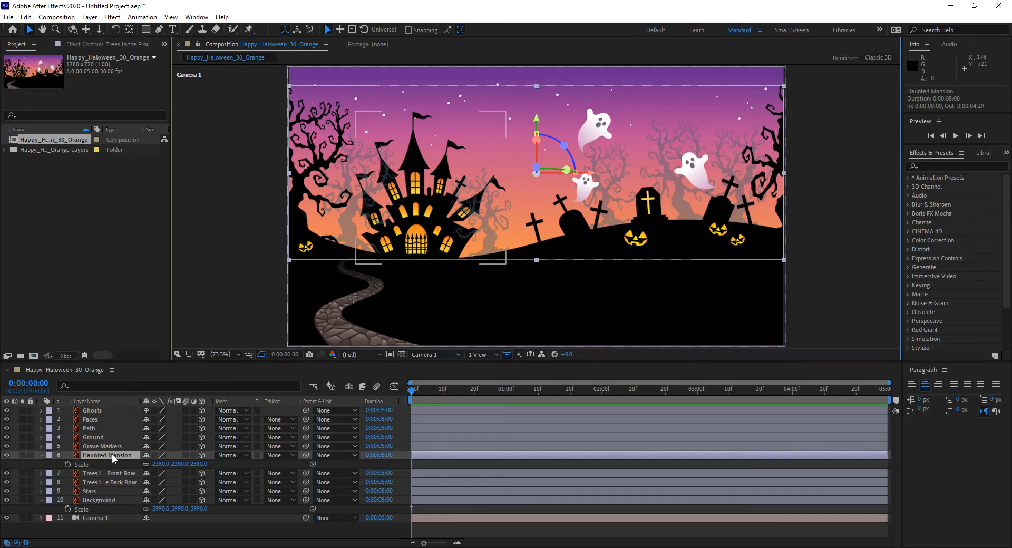
Try turning the Background layer's 3D switch off and on again, and undo the change.
{"action": "left_click", "coordinate": [113, 482]}
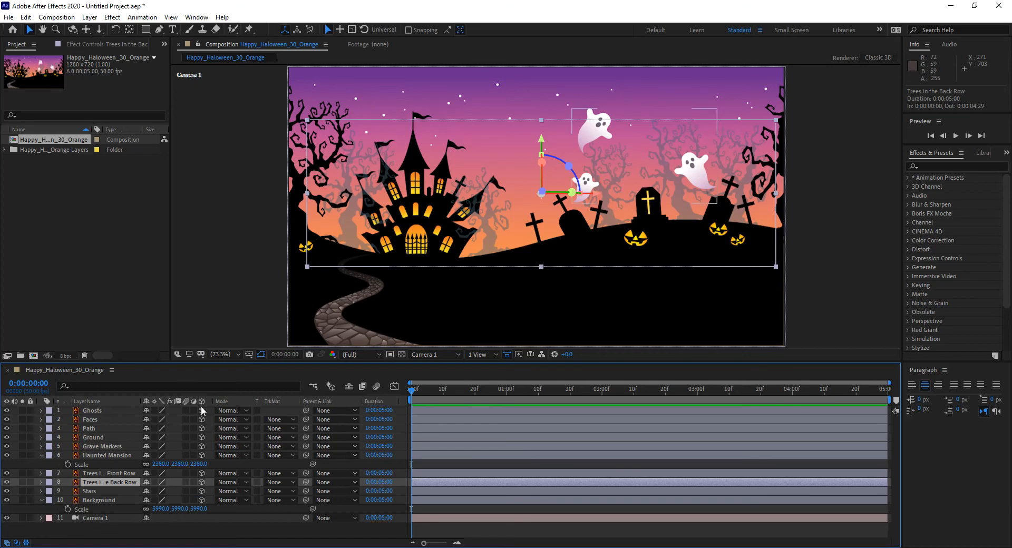
{"action": "left_click", "coordinate": [202, 501]}
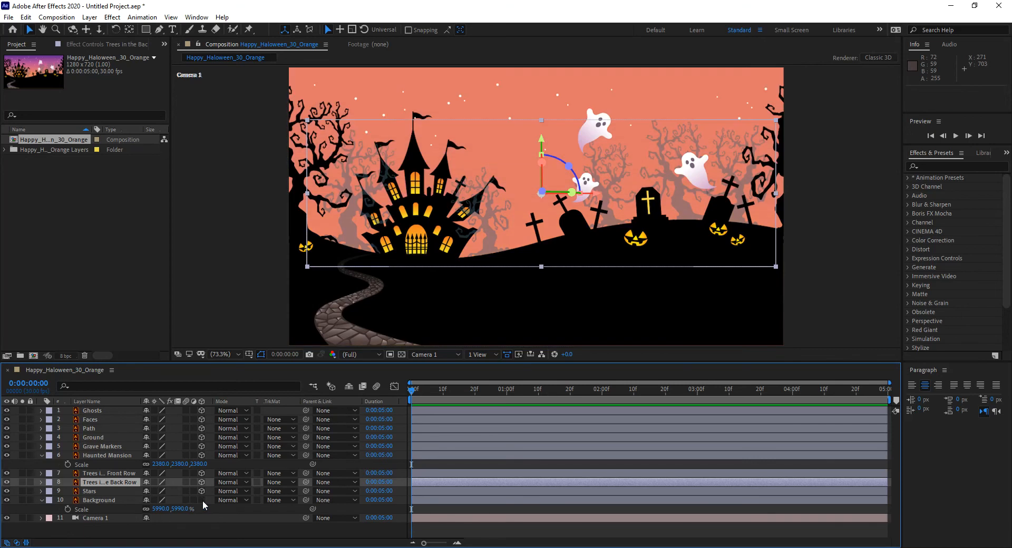
{"action": "left_click", "coordinate": [203, 500]}
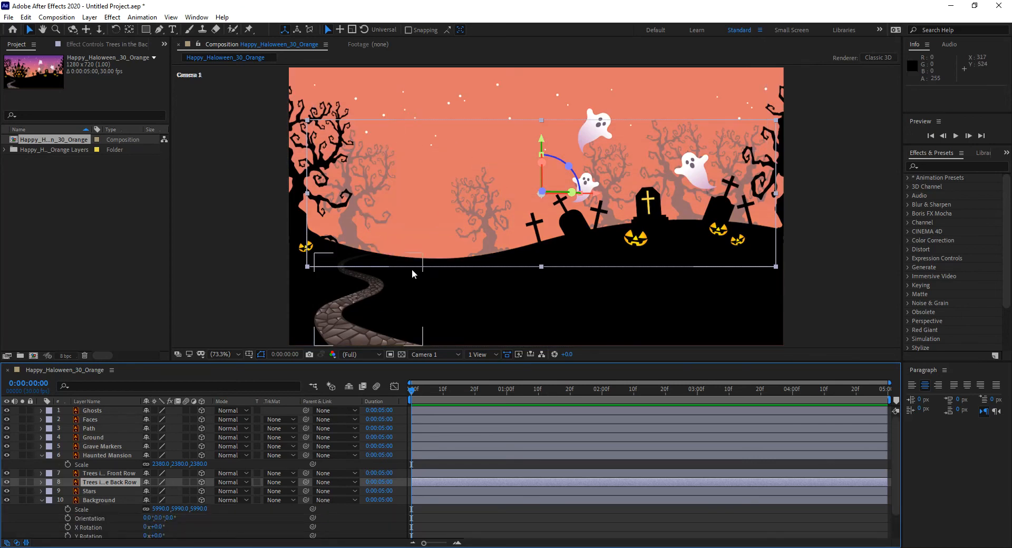
{"action": "key", "text": "ctrl+z"}
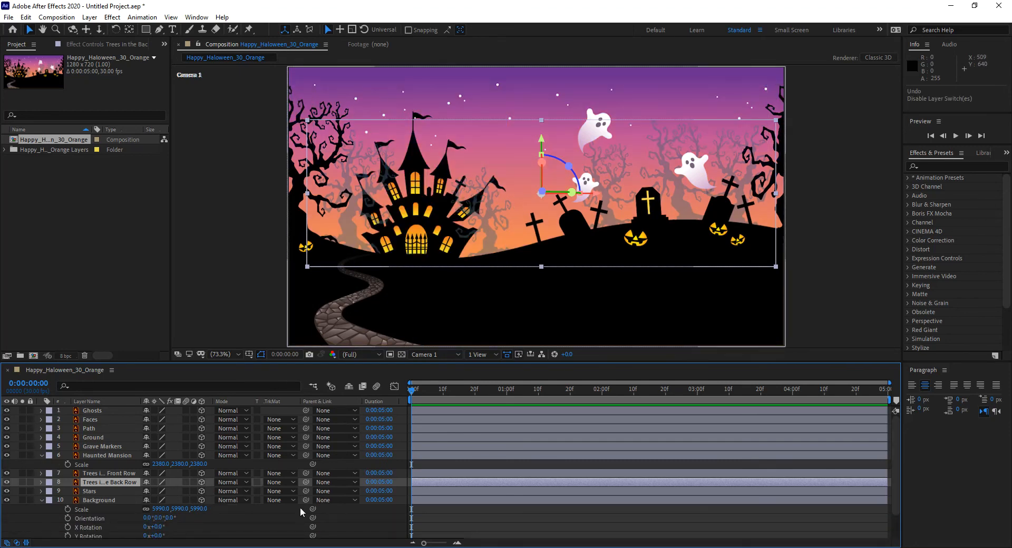
Select the Background layer and collapse the open properties of the Haunted Mansion and Background layers.
{"action": "left_click", "coordinate": [106, 501]}
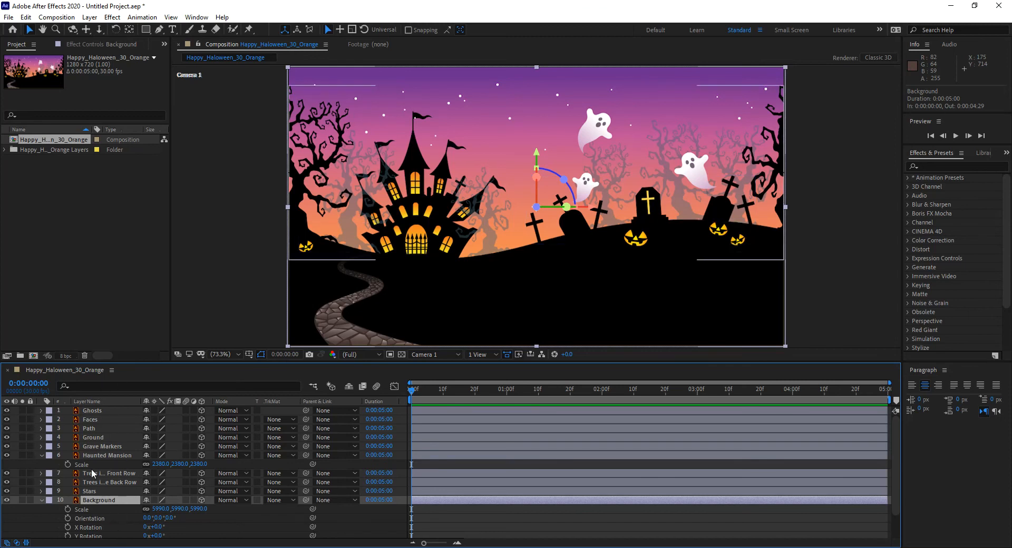
{"action": "left_click", "coordinate": [41, 456]}
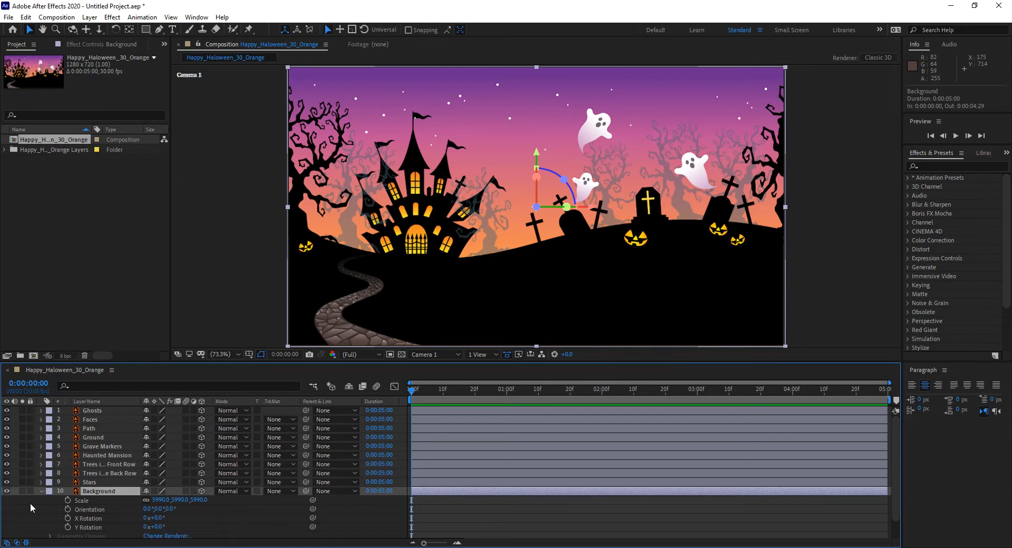
{"action": "left_click", "coordinate": [40, 491]}
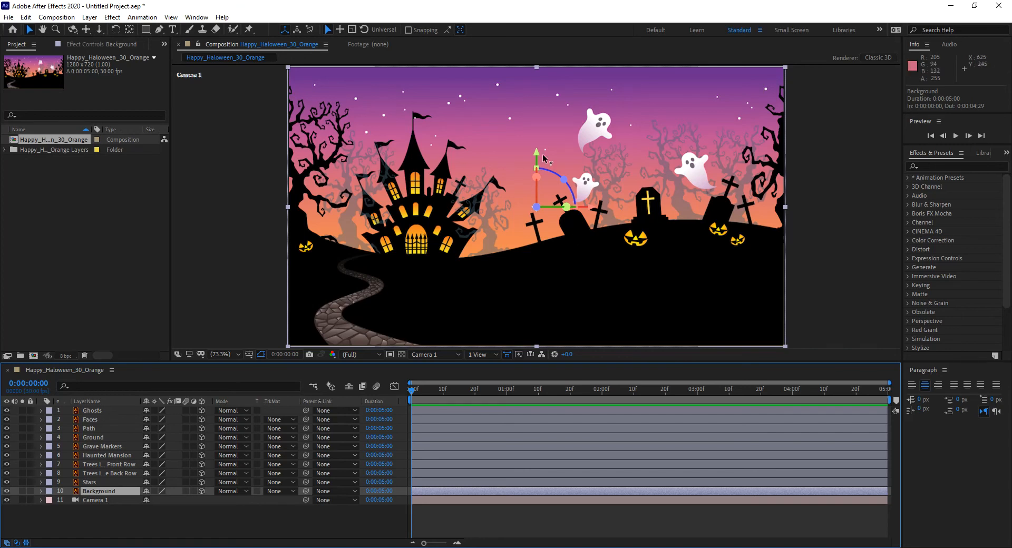
Show the composition in 4 Views and briefly maximize the Composition panel.
{"action": "left_click", "coordinate": [485, 355]}
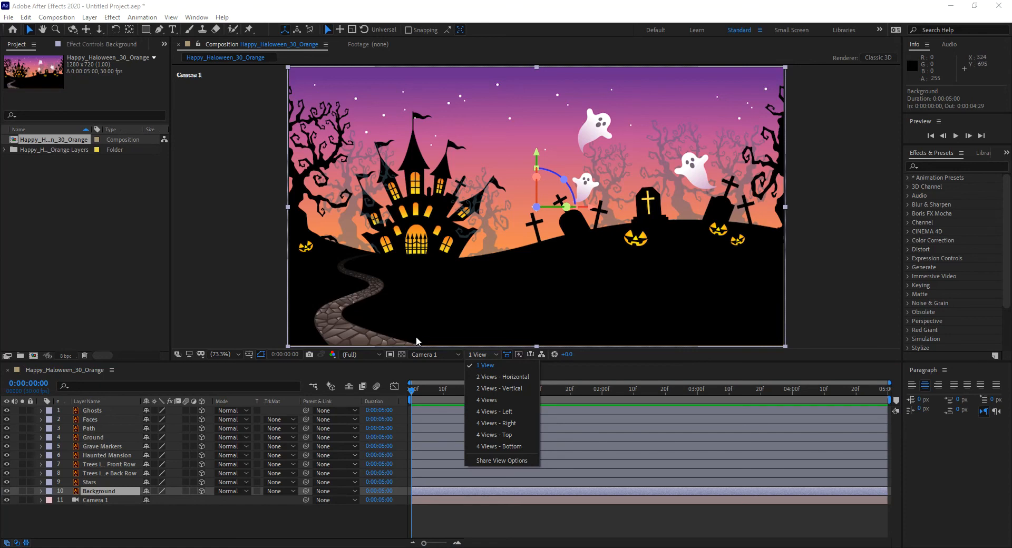
{"action": "left_click", "coordinate": [500, 400]}
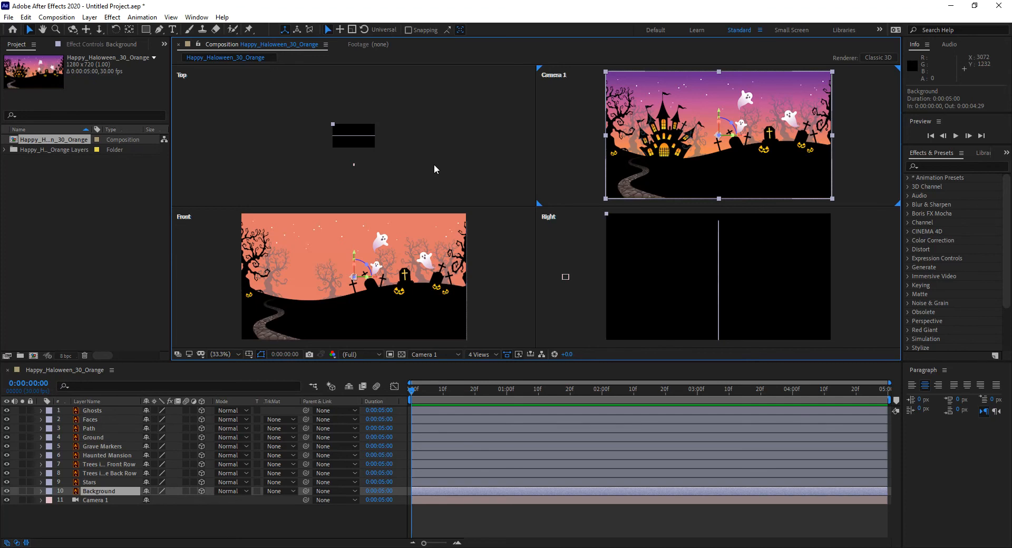
{"action": "key", "text": "grave"}
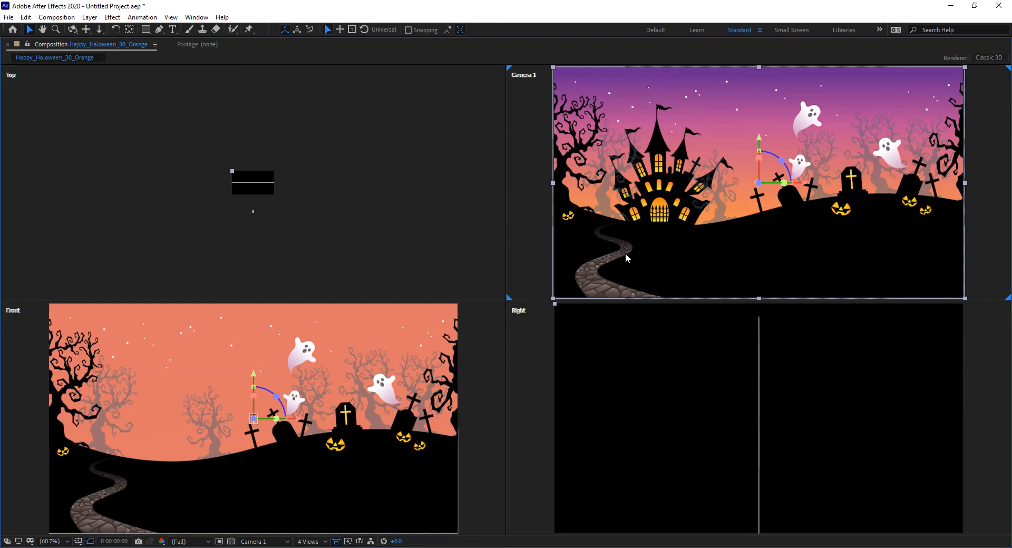
{"action": "key", "text": "grave"}
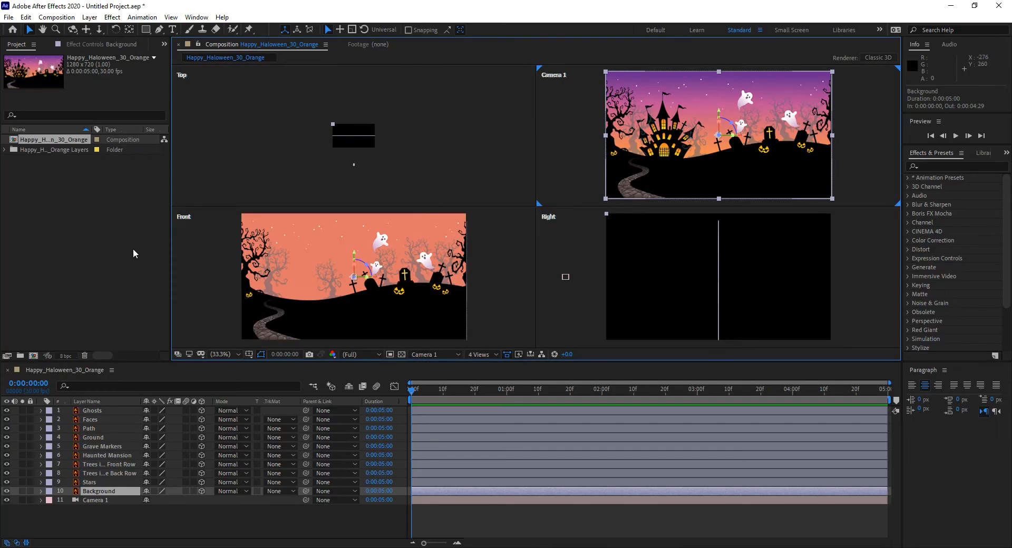
Maximize and restore the Timeline, Composition and other panels in turn to inspect them at full size.
{"action": "left_click", "coordinate": [56, 371]}
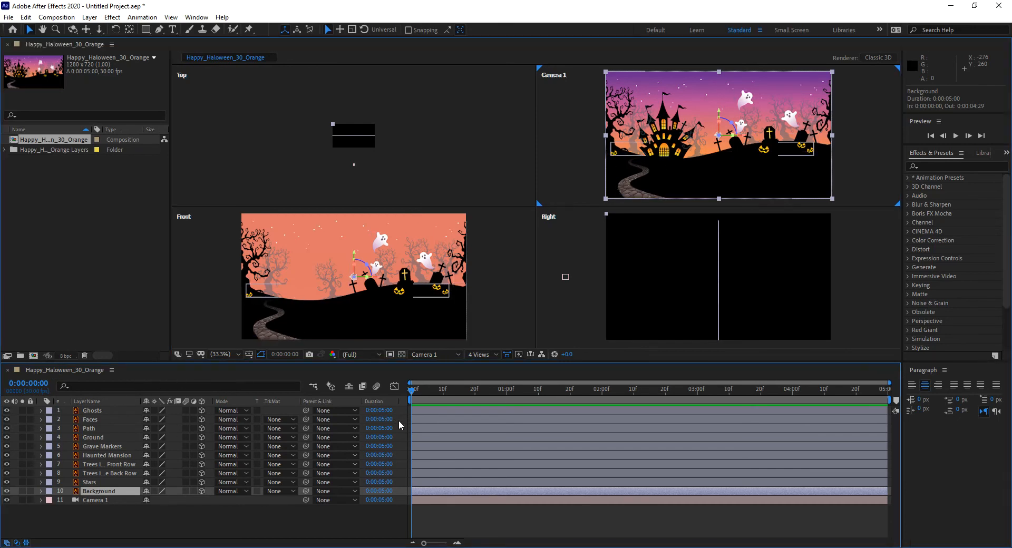
{"action": "key", "text": "grave"}
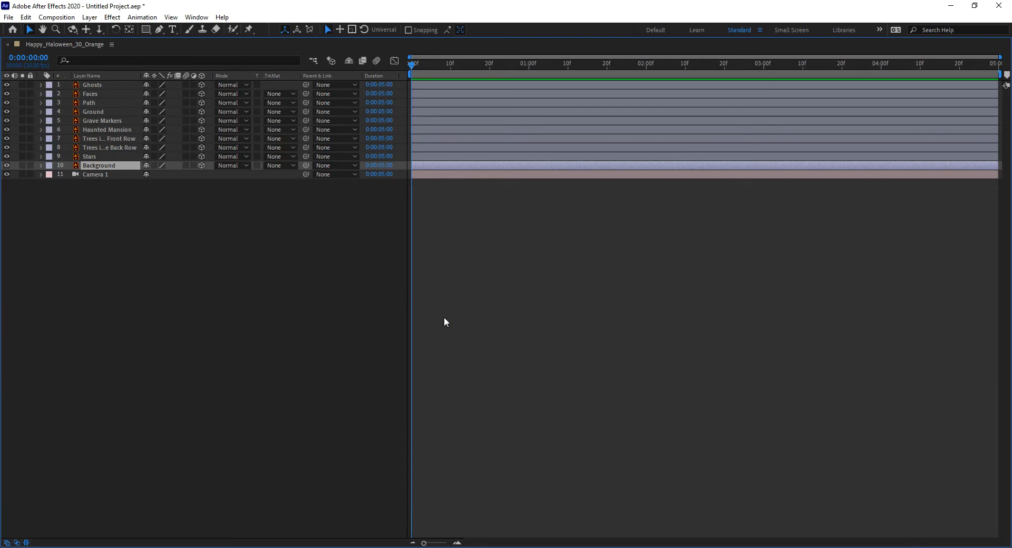
{"action": "key", "text": "grave"}
{"action": "key", "text": "grave"}
{"action": "key", "text": "grave"}
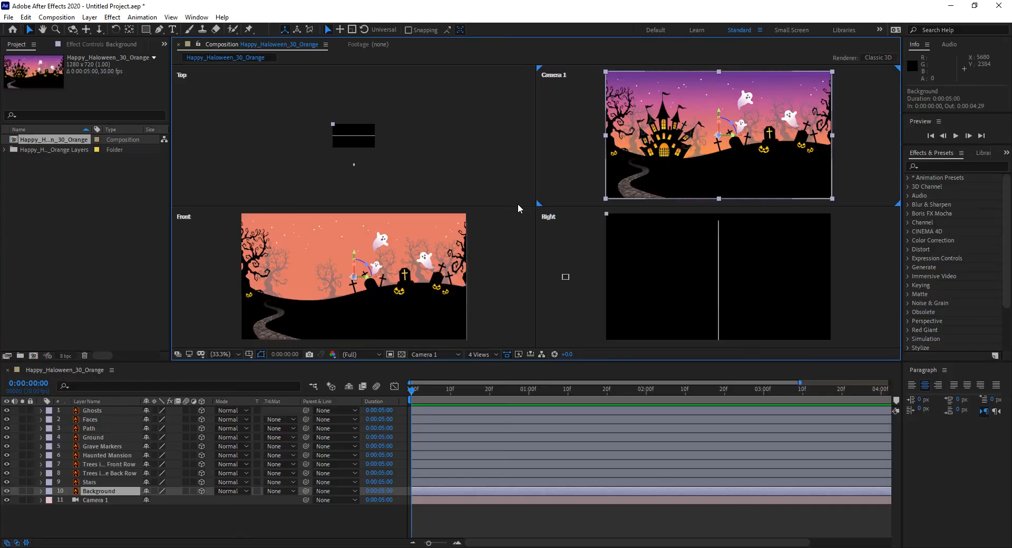
{"action": "key", "text": "grave"}
{"action": "key", "text": "grave"}
{"action": "key", "text": "grave"}
{"action": "key", "text": "grave"}
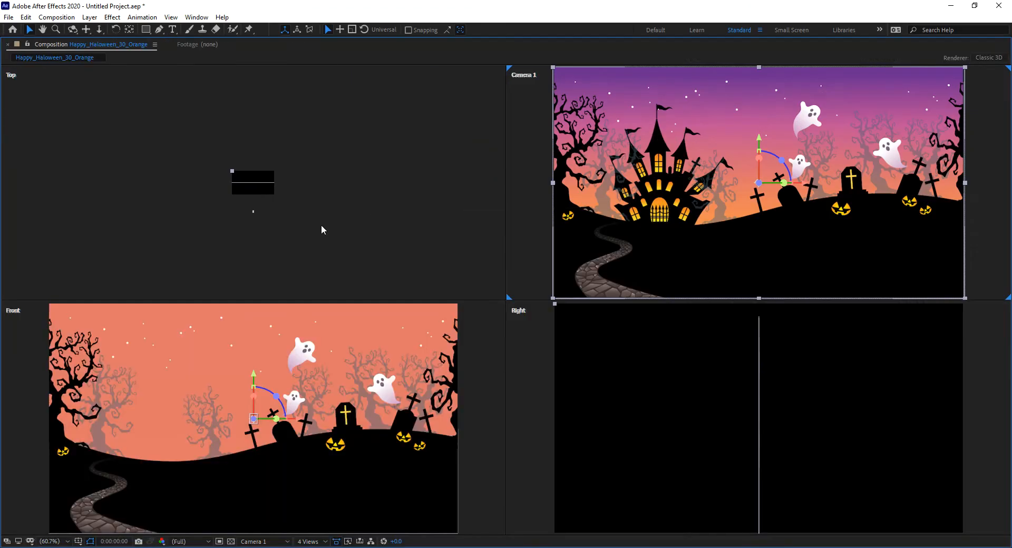
{"action": "key", "text": "grave"}
{"action": "key", "text": "grave"}
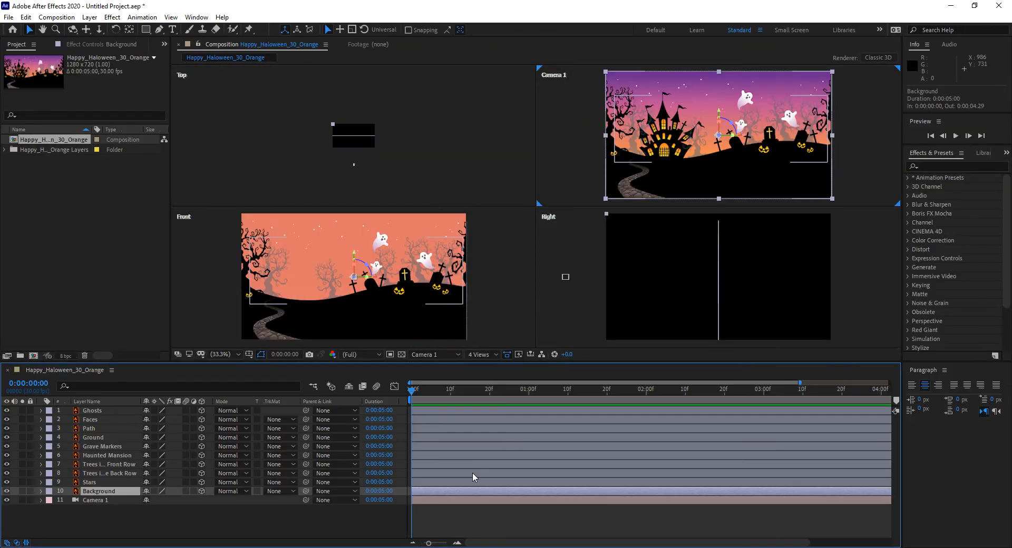
{"action": "key", "text": "grave"}
{"action": "key", "text": "grave"}
{"action": "key", "text": "grave"}
{"action": "key", "text": "grave"}
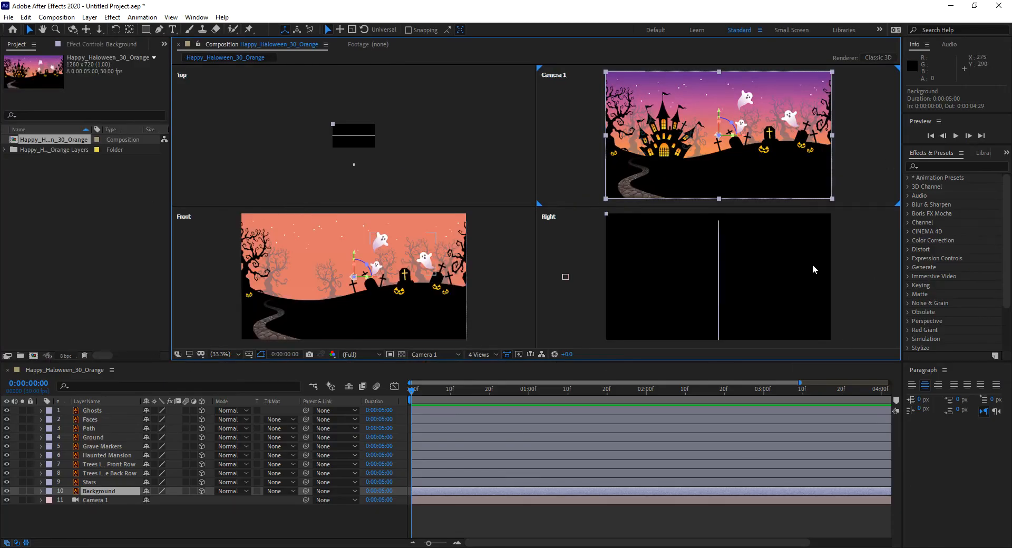
{"action": "key", "text": "grave"}
{"action": "key", "text": "grave"}
{"action": "key", "text": "grave"}
{"action": "key", "text": "grave"}
{"action": "key", "text": "grave"}
{"action": "key", "text": "grave"}
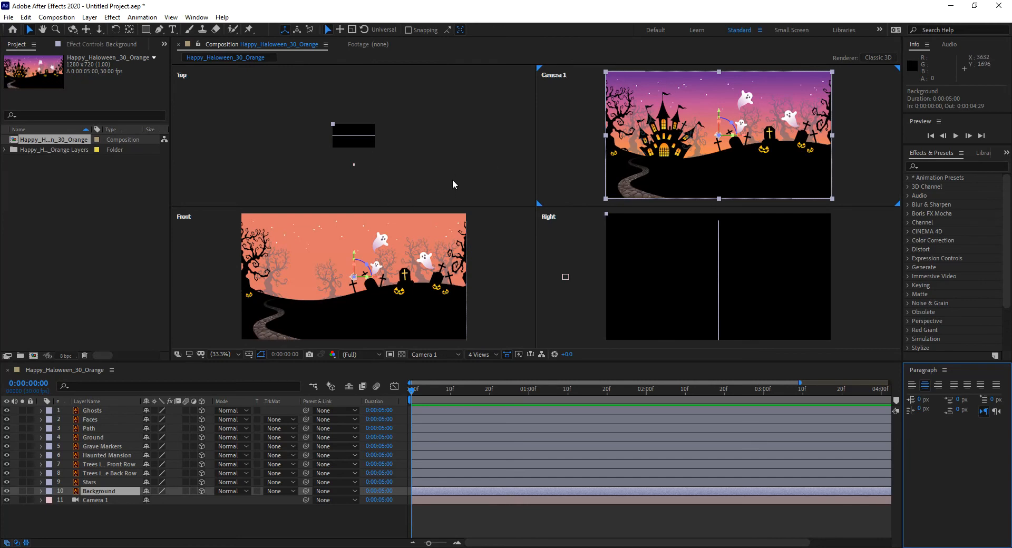
{"action": "key", "text": "grave"}
{"action": "key", "text": "grave"}
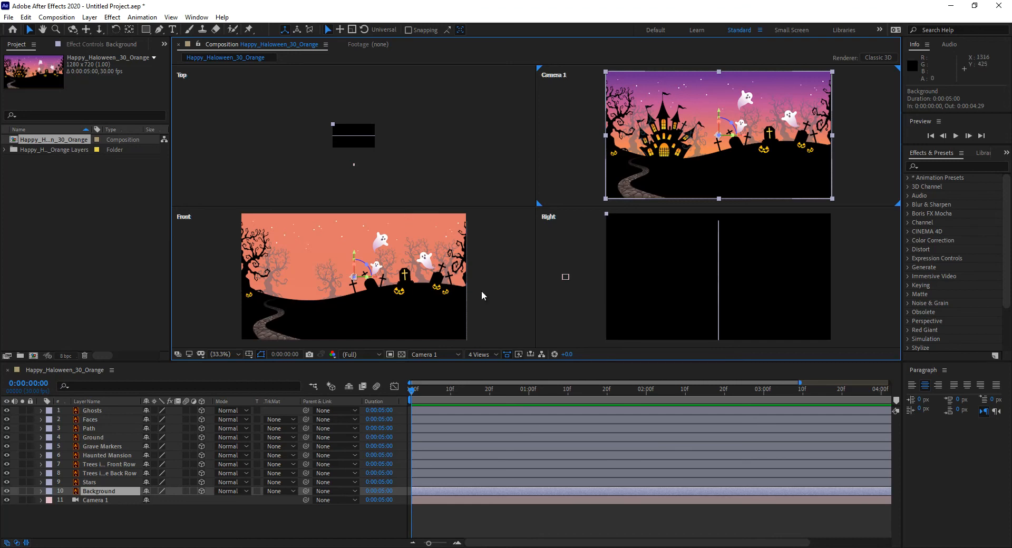
Switch the viewer to 2 Views - Horizontal and zoom out the Top view beside the Camera 1 view.
{"action": "left_click", "coordinate": [484, 355]}
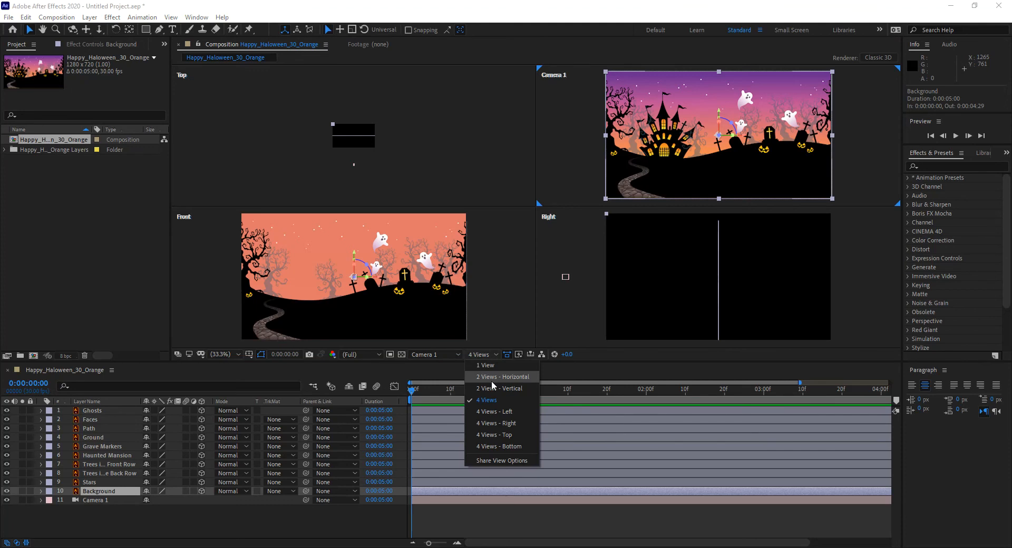
{"action": "left_click", "coordinate": [492, 382]}
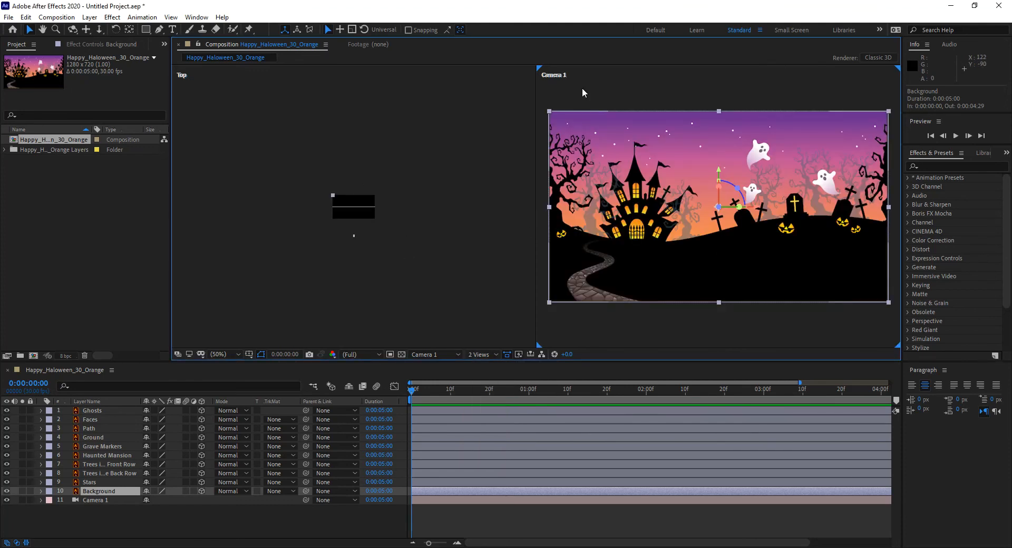
{"action": "left_click", "coordinate": [419, 96]}
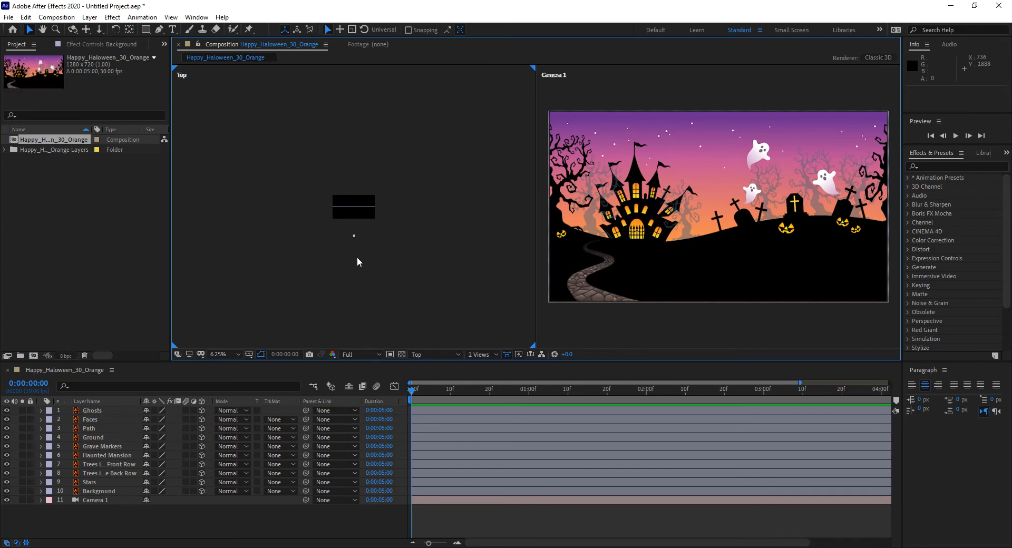
{"action": "left_click", "coordinate": [572, 92]}
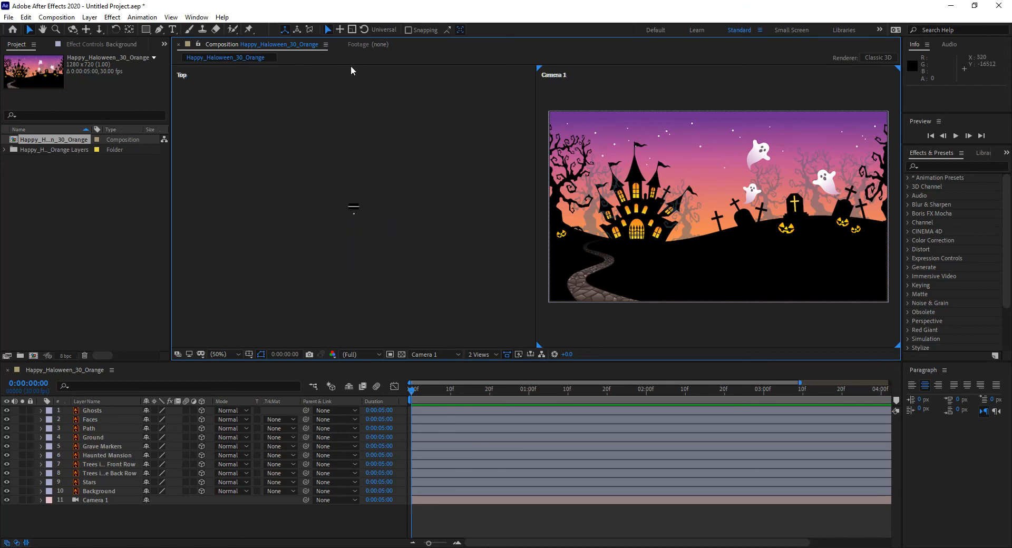
Set the Background layer's Z position to 20000.
{"action": "left_click", "coordinate": [101, 491]}
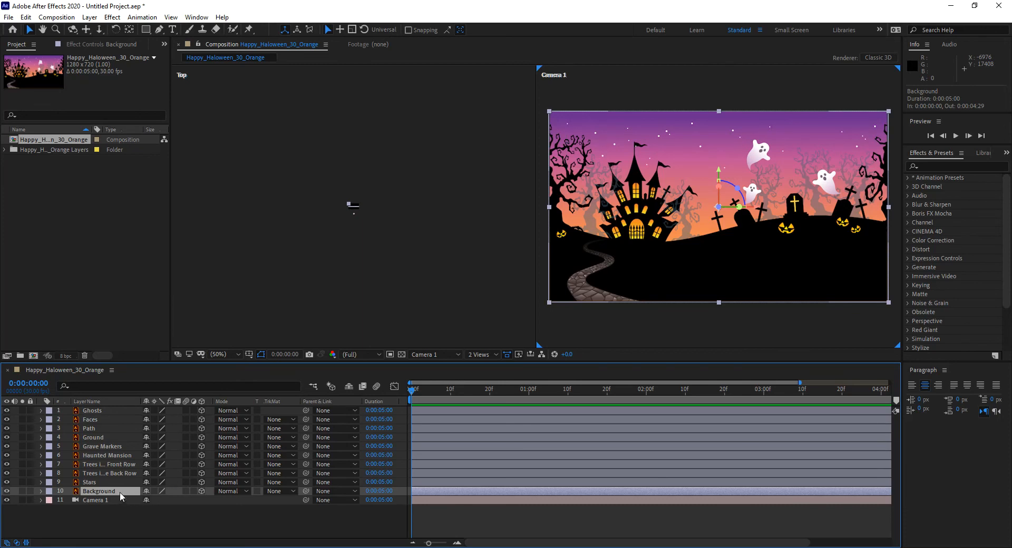
{"action": "key", "text": "p"}
{"action": "left_click", "coordinate": [185, 500]}
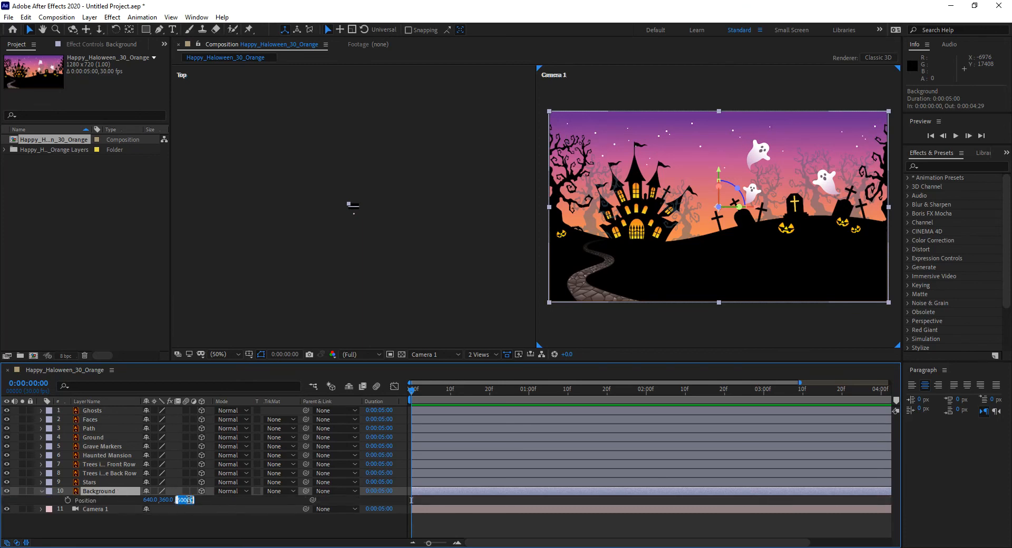
{"action": "type", "text": "2000"}
{"action": "key", "text": "Return"}
{"action": "left_click", "coordinate": [189, 500]}
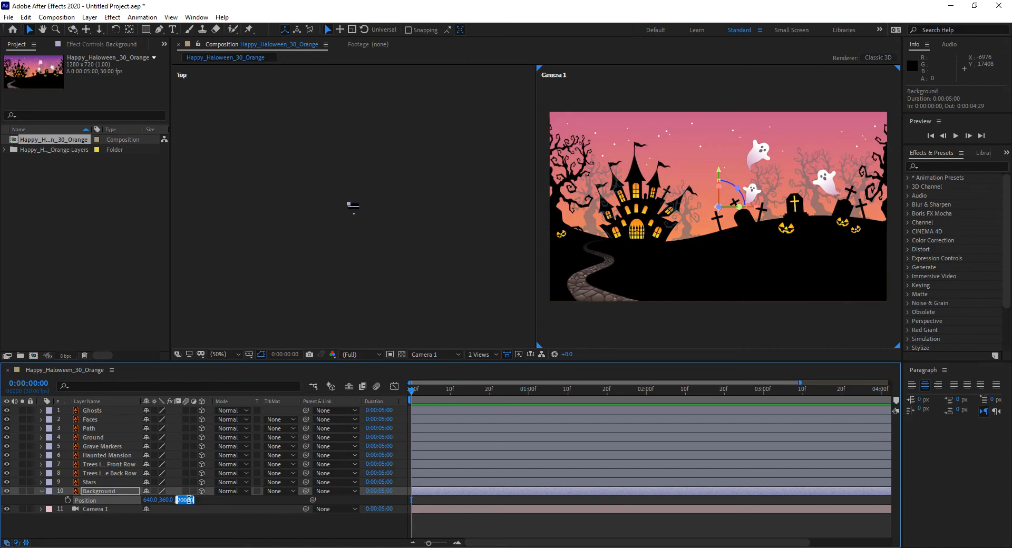
Set the Background layer's scale uniformly to 500%.
{"action": "left_click", "coordinate": [104, 493]}
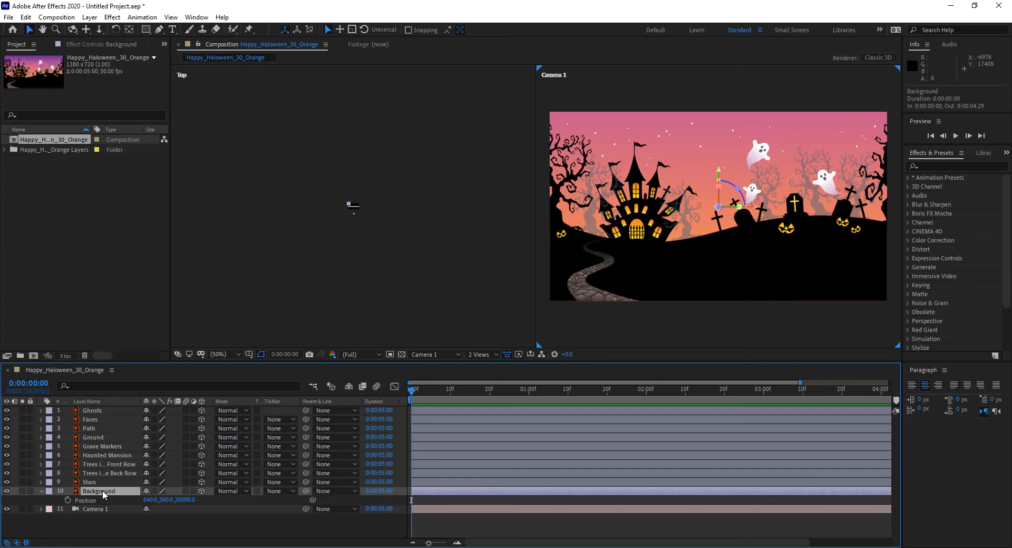
{"action": "key", "text": "s"}
{"action": "left_click", "coordinate": [160, 500]}
{"action": "type", "text": "500"}
{"action": "key", "text": "Return"}
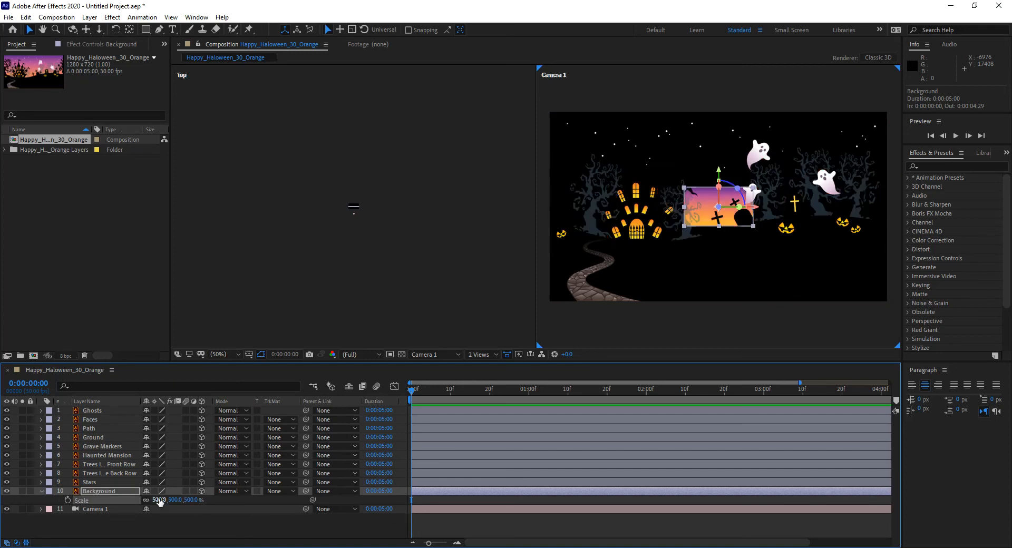
Set the Background layer's Z position to 15000 and enlarge it to about 1858% to fill the camera frame.
{"action": "left_click", "coordinate": [103, 493]}
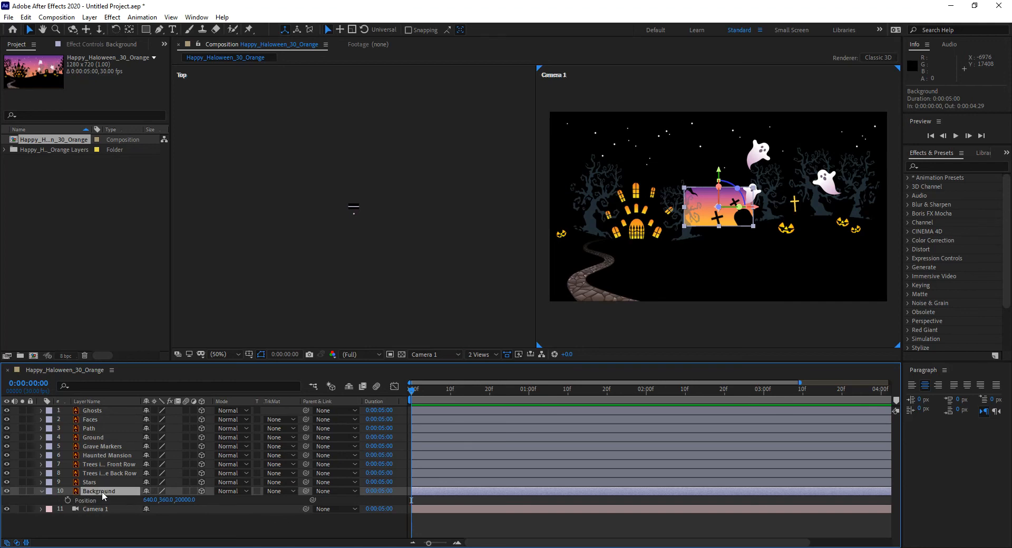
{"action": "key", "text": "p"}
{"action": "left_click_drag", "start_coordinate": [103, 502], "coordinate": [58, 499]}
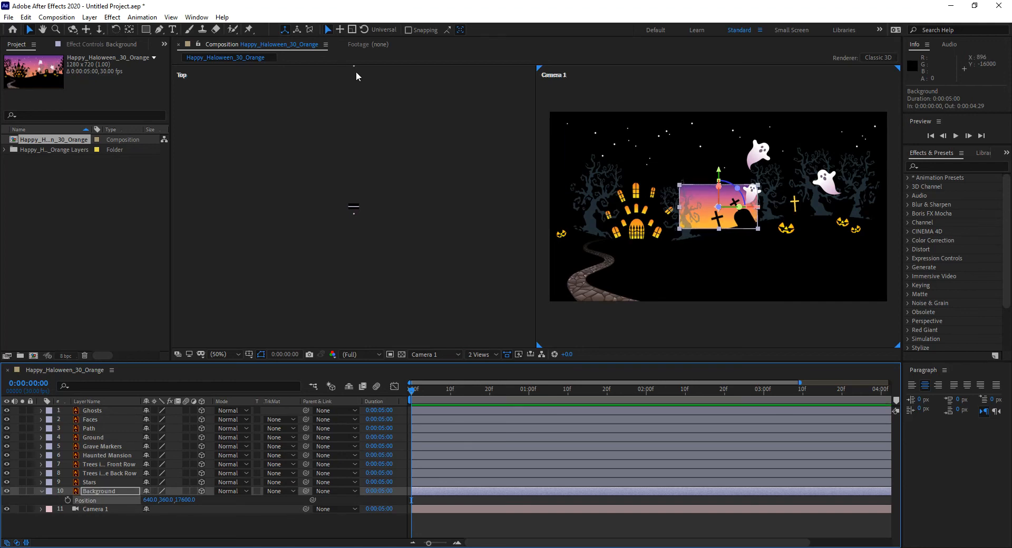
{"action": "left_click_drag", "start_coordinate": [187, 500], "coordinate": [116, 517]}
{"action": "left_click", "coordinate": [187, 500]}
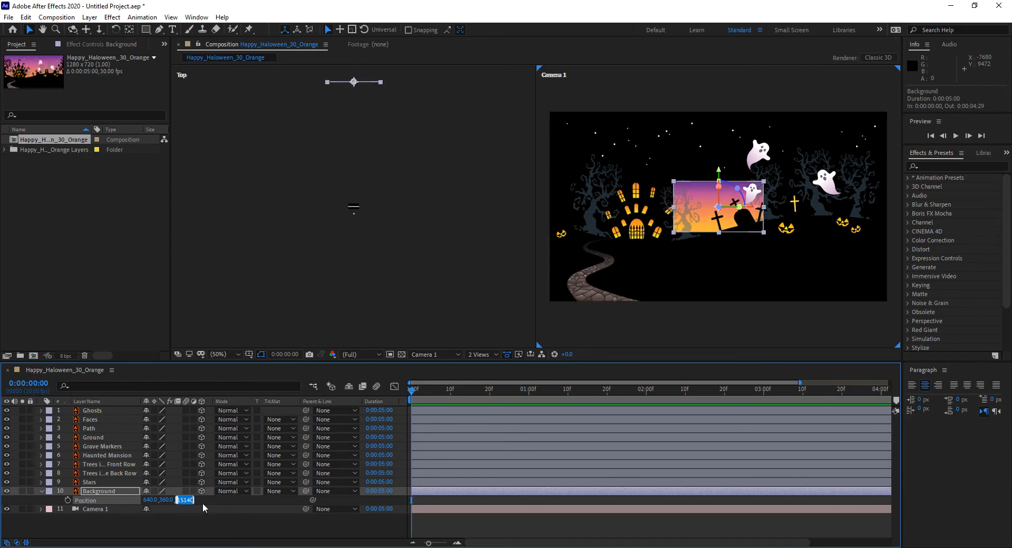
{"action": "type", "text": "15000"}
{"action": "key", "text": "Return"}
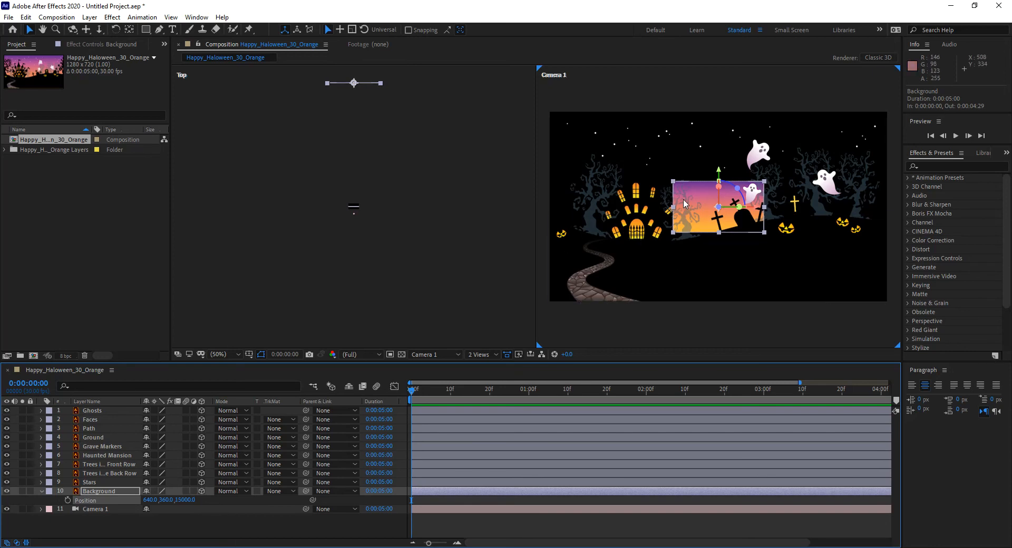
{"action": "left_click_drag", "start_coordinate": [674, 232], "coordinate": [550, 311]}
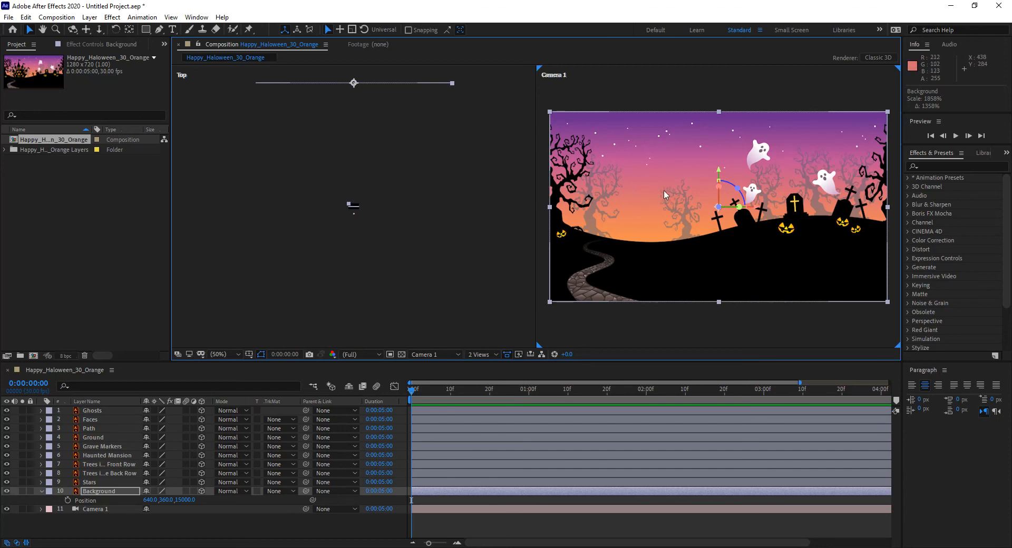
Set the Haunted Mansion layer's Z position to 14995, just in front of the Background.
{"action": "left_click", "coordinate": [110, 456]}
{"action": "key", "text": "p"}
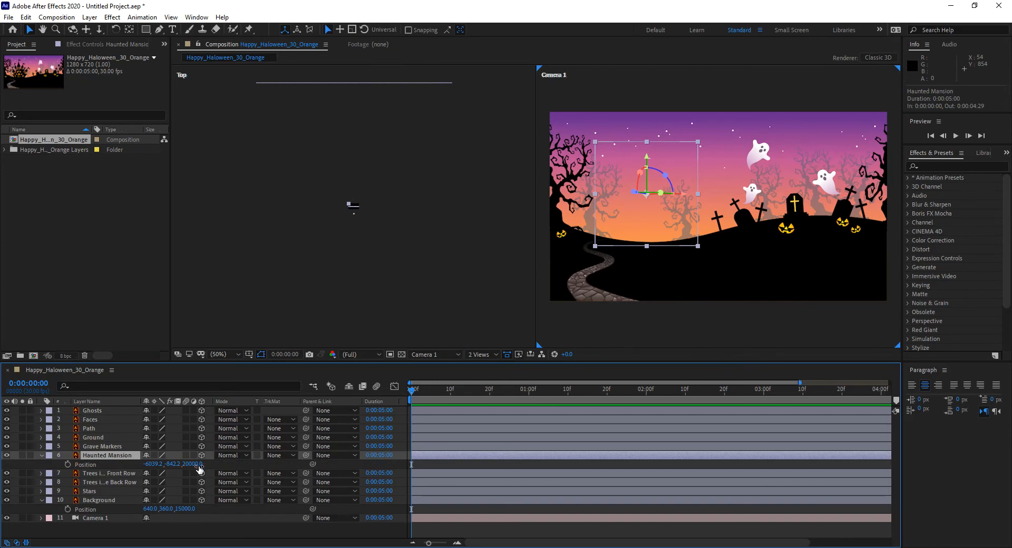
{"action": "left_click", "coordinate": [193, 464]}
{"action": "type", "text": "14"}
{"action": "type", "text": "9"}
{"action": "type", "text": "95"}
{"action": "key", "text": "Return"}
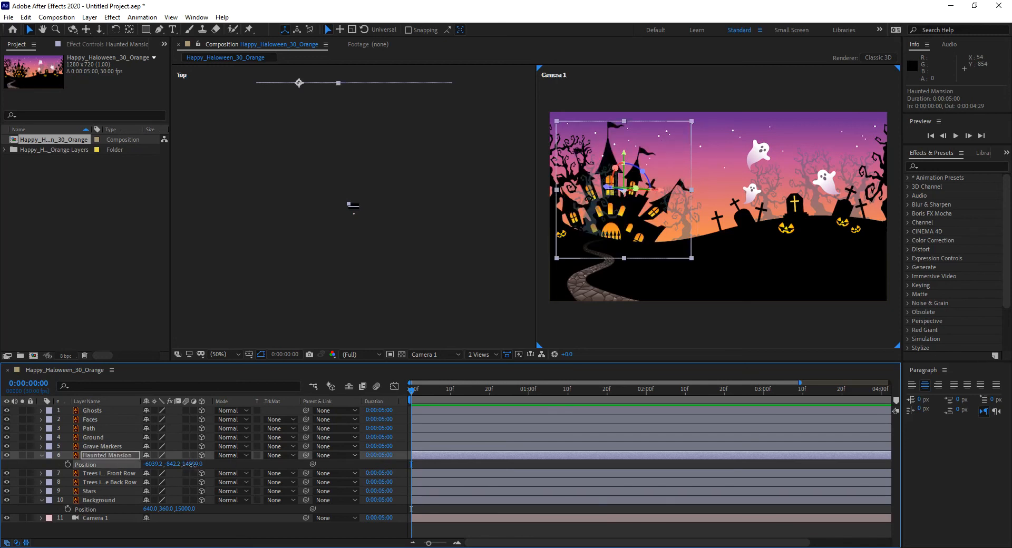
Set the Haunted Mansion layer's Z position to 15001 and its scale uniformly to 200%.
{"action": "type", "text": "15001"}
{"action": "key", "text": "Return"}
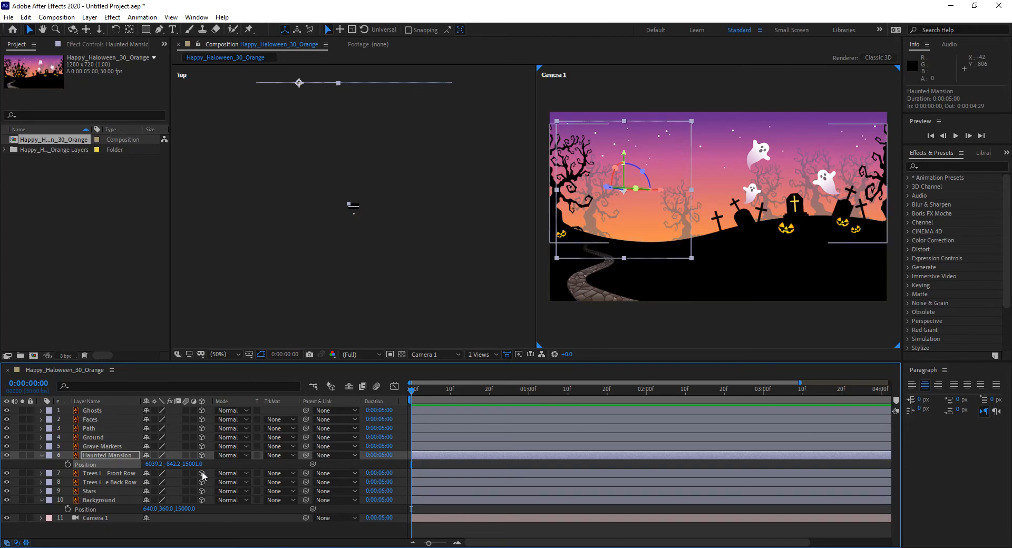
{"action": "key", "text": "s"}
{"action": "left_click", "coordinate": [157, 464]}
{"action": "type", "text": "2"}
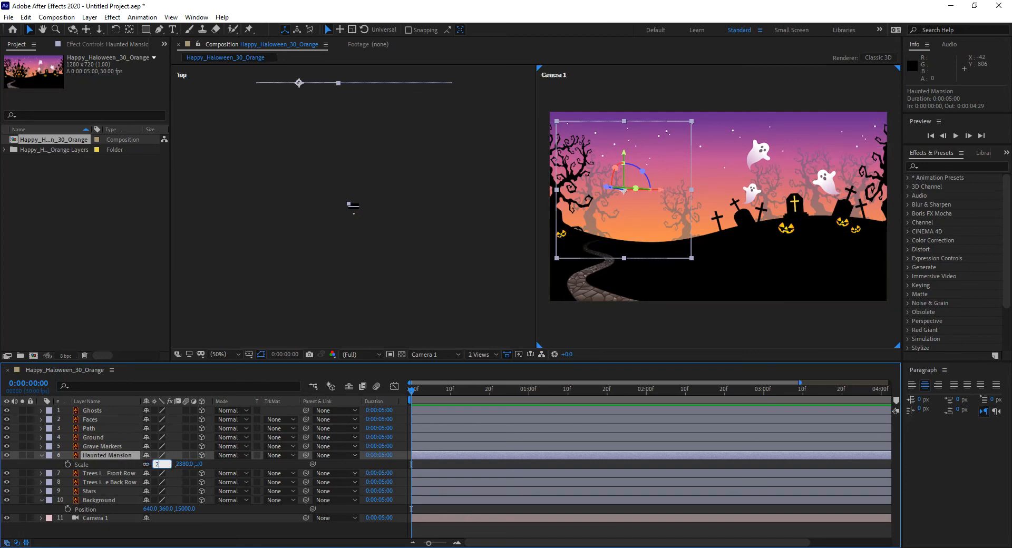
{"action": "type", "text": "00"}
{"action": "key", "text": "Return"}
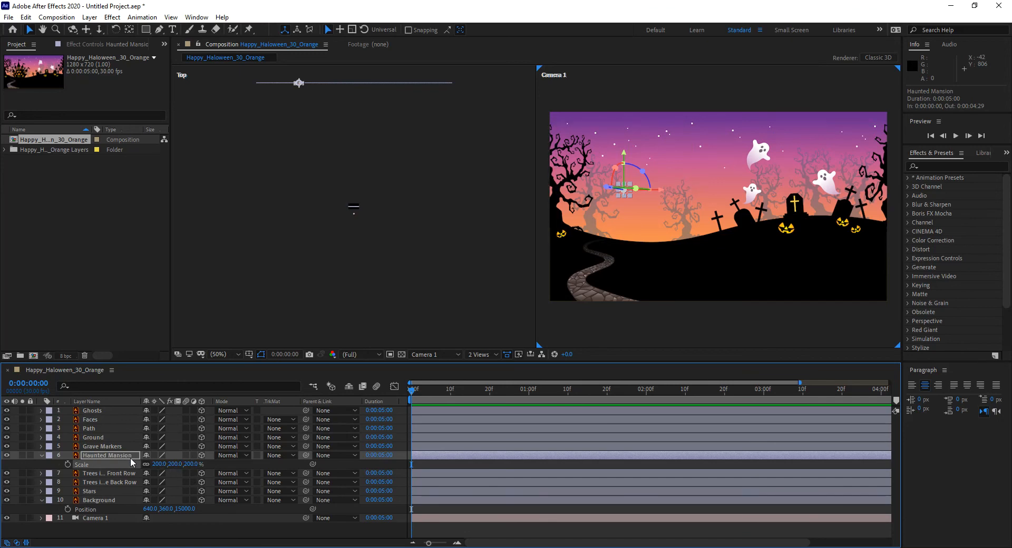
Set the Haunted Mansion layer's Z position to 10000.
{"action": "key", "text": "p"}
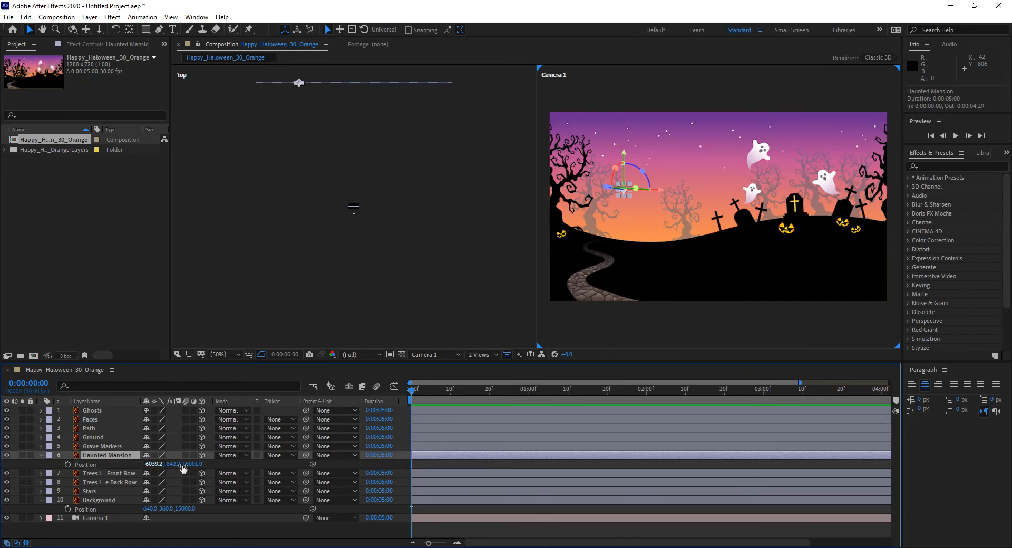
{"action": "left_click", "coordinate": [192, 464]}
{"action": "type", "text": "10000"}
{"action": "key", "text": "Return"}
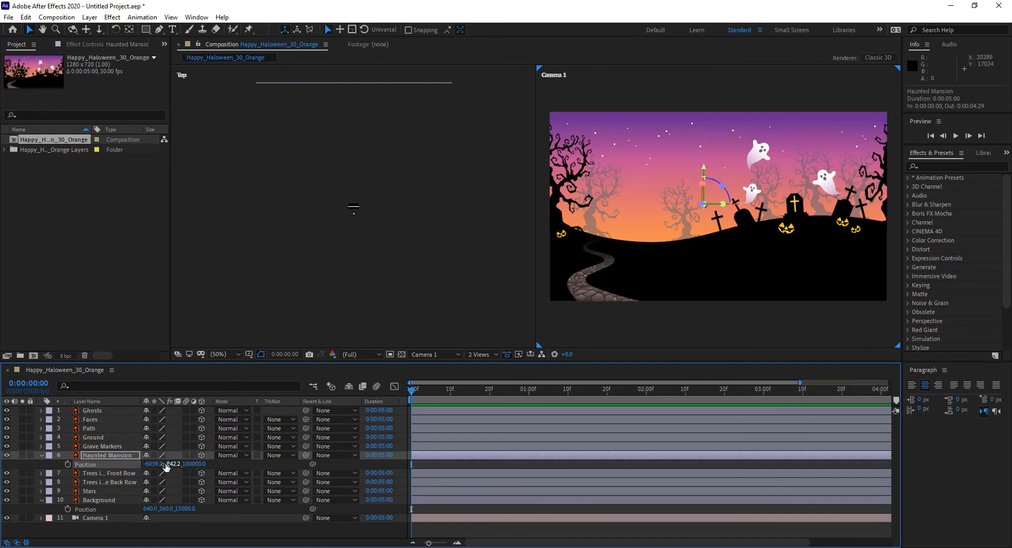
{"action": "left_click", "coordinate": [194, 464]}
{"action": "type", "text": "10000"}
{"action": "key", "text": "Return"}
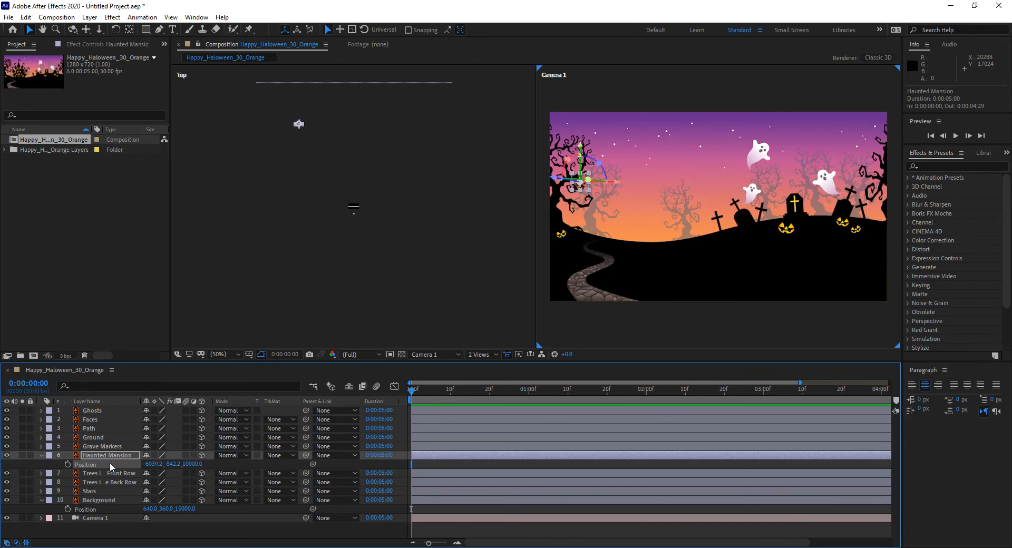
Enlarge the Haunted Mansion layer uniformly to about 1293% and move it along X to about -5059 in the Top view.
{"action": "key", "text": "s"}
{"action": "left_click_drag", "start_coordinate": [176, 468], "coordinate": [686, 454]}
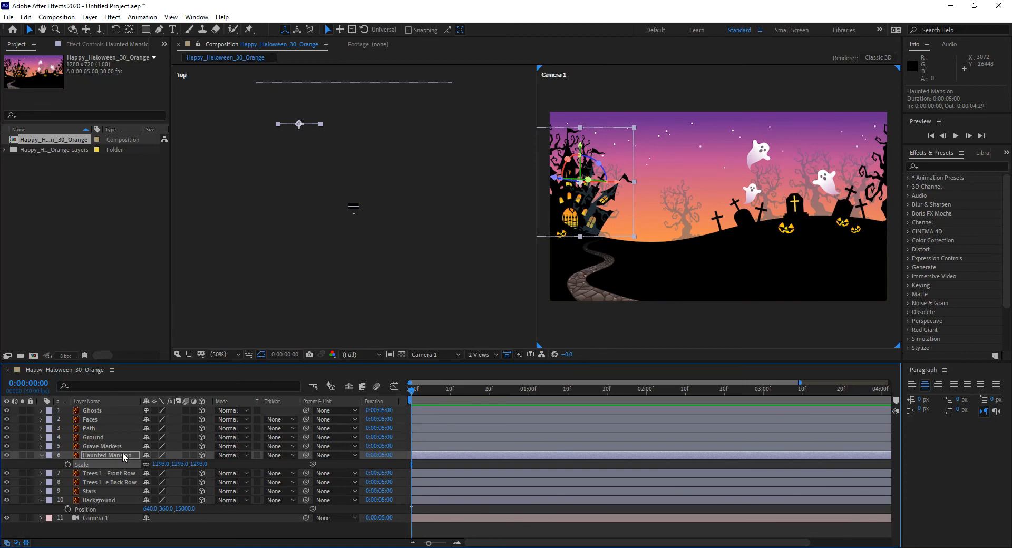
{"action": "left_click_drag", "start_coordinate": [615, 183], "coordinate": [834, 121]}
{"action": "key", "text": "ctrl+z"}
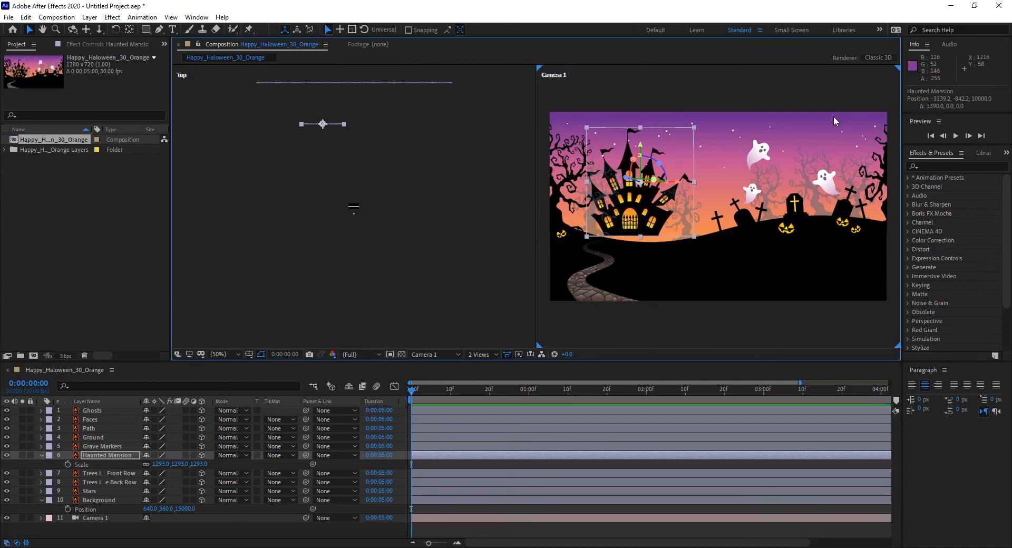
{"action": "left_click", "coordinate": [335, 127]}
{"action": "left_click_drag", "start_coordinate": [313, 115], "coordinate": [312, 139]}
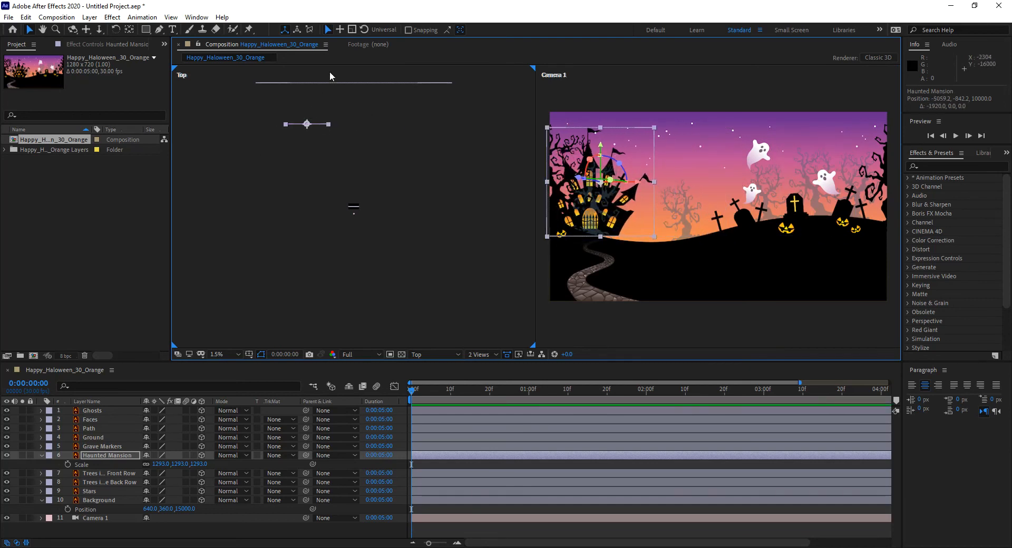
Check the depth spacing between the foreground layers, the Background and the Haunted Mansion in the Top view.
{"action": "left_click_drag", "start_coordinate": [340, 193], "coordinate": [378, 210]}
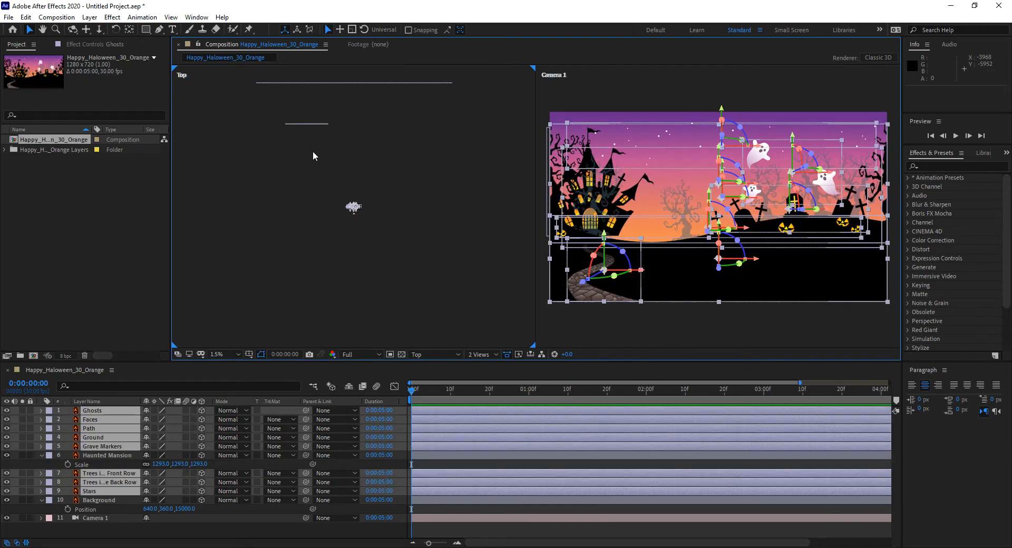
{"action": "left_click", "coordinate": [295, 81]}
{"action": "left_click_drag", "start_coordinate": [261, 112], "coordinate": [368, 146]}
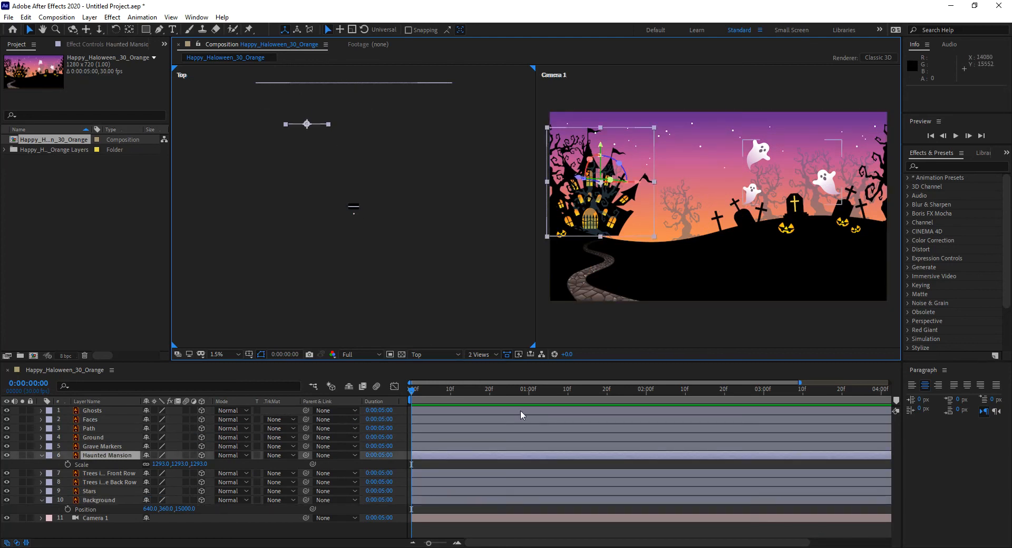
Change the Top view to Custom View 1 to see the layers' depth in perspective.
{"action": "left_click", "coordinate": [444, 354]}
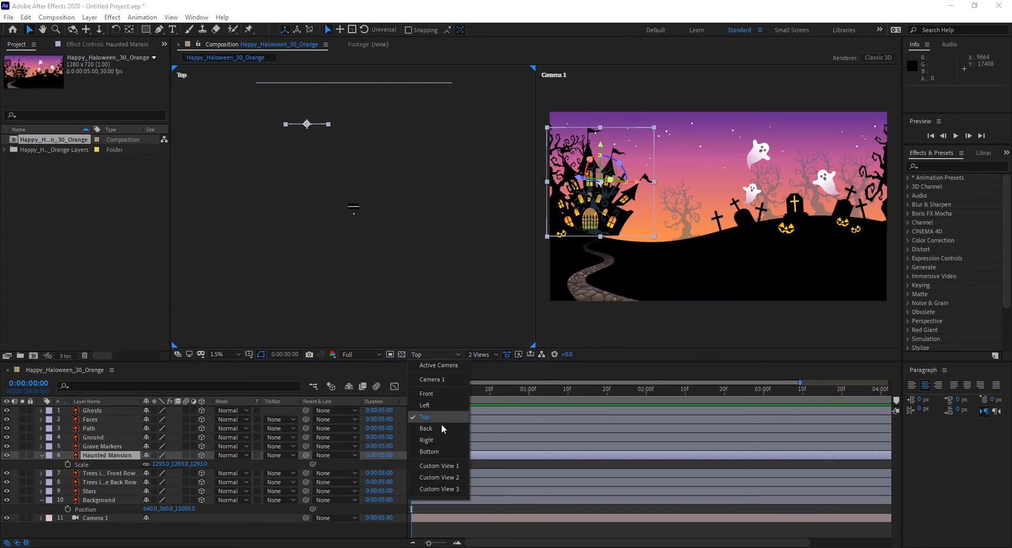
{"action": "left_click", "coordinate": [441, 466]}
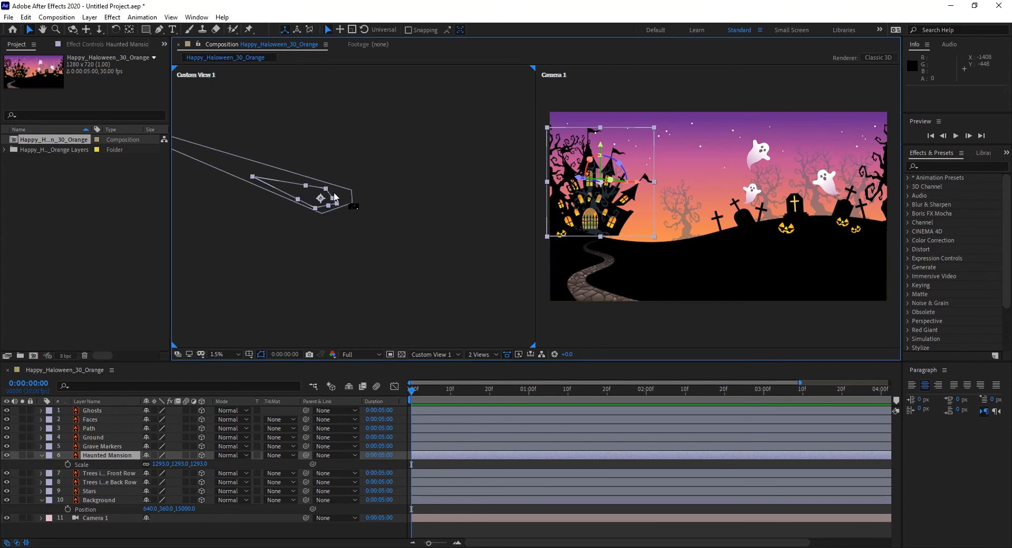
{"action": "scroll", "coordinate": [353, 203], "scroll_direction": "up", "scroll_amount": 6}
{"action": "scroll", "coordinate": [353, 203], "scroll_direction": "down", "scroll_amount": 3}
{"action": "scroll", "coordinate": [354, 206], "scroll_direction": "up", "scroll_amount": 2}
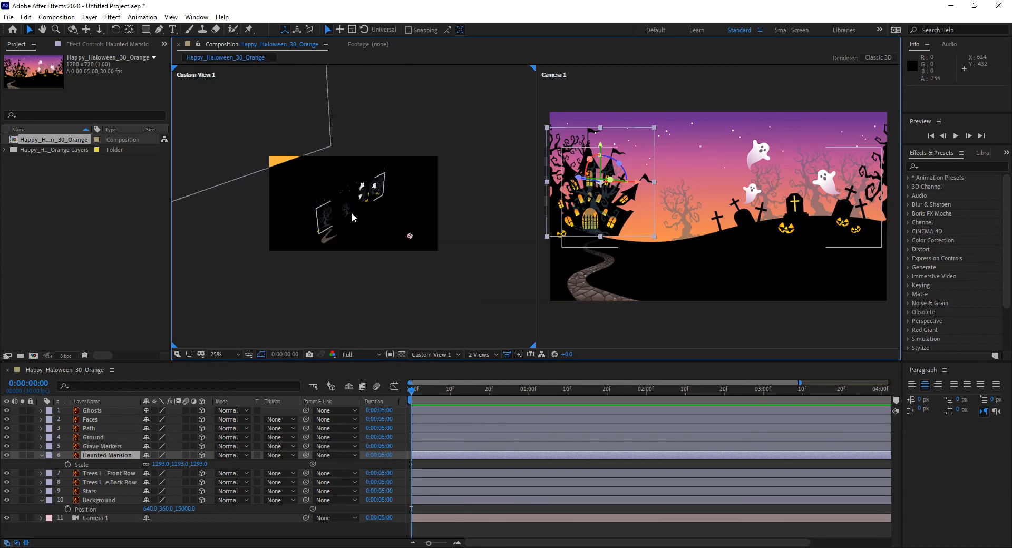
{"action": "scroll", "coordinate": [339, 231], "scroll_direction": "down", "scroll_amount": 4}
{"action": "scroll", "coordinate": [335, 219], "scroll_direction": "up", "scroll_amount": 2}
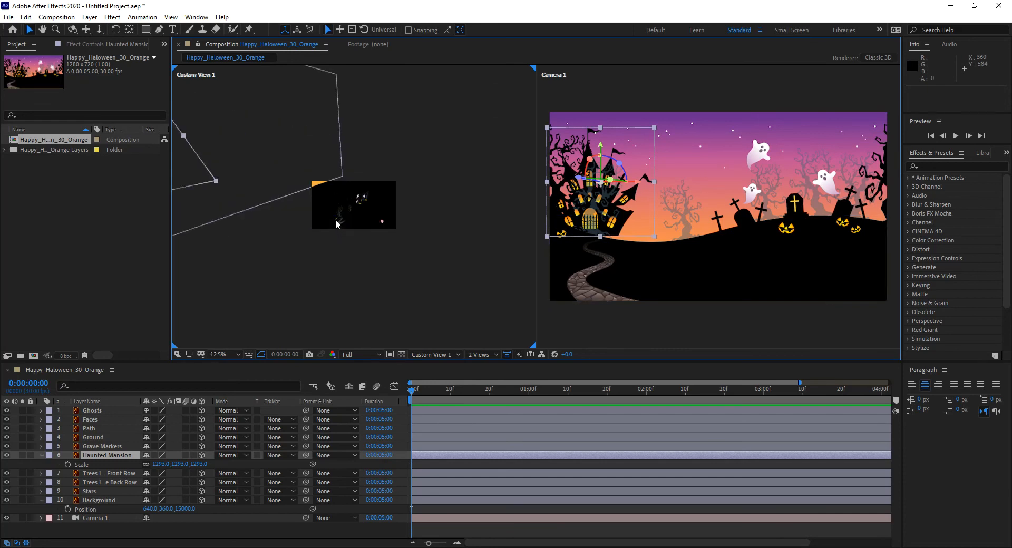
Set the Haunted Mansion layer's scale uniformly to 100%.
{"action": "left_click", "coordinate": [125, 457]}
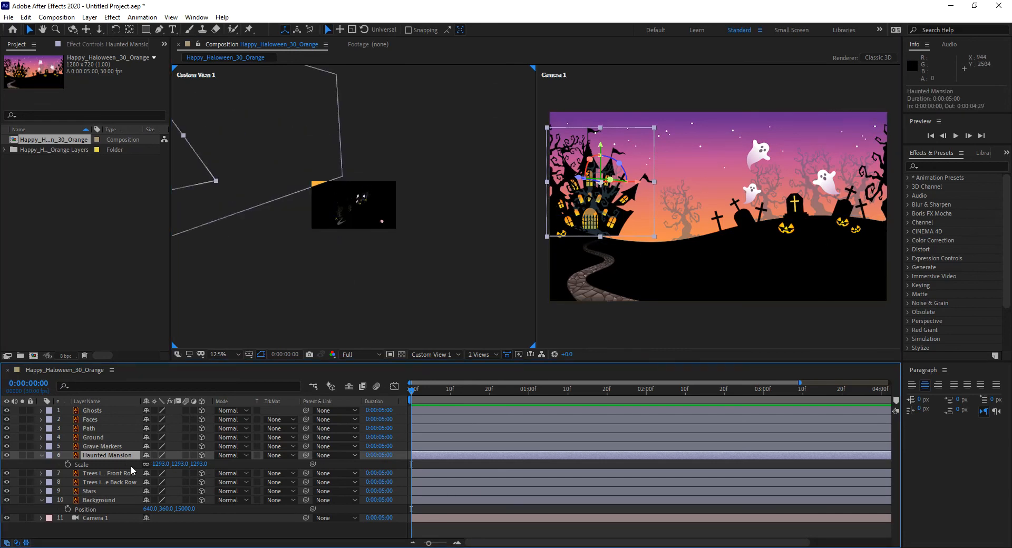
{"action": "left_click", "coordinate": [167, 464]}
{"action": "type", "text": "100"}
{"action": "key", "text": "Return"}
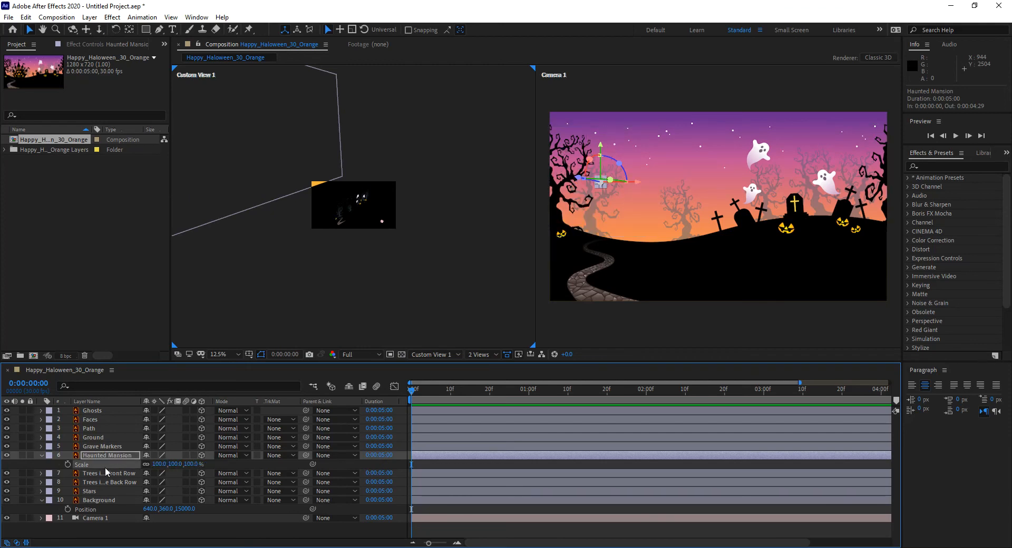
Reset the Haunted Mansion layer's position with Z at 0, and shift it to about X 364, Y 310.
{"action": "key", "text": "p"}
{"action": "key", "text": "Return"}
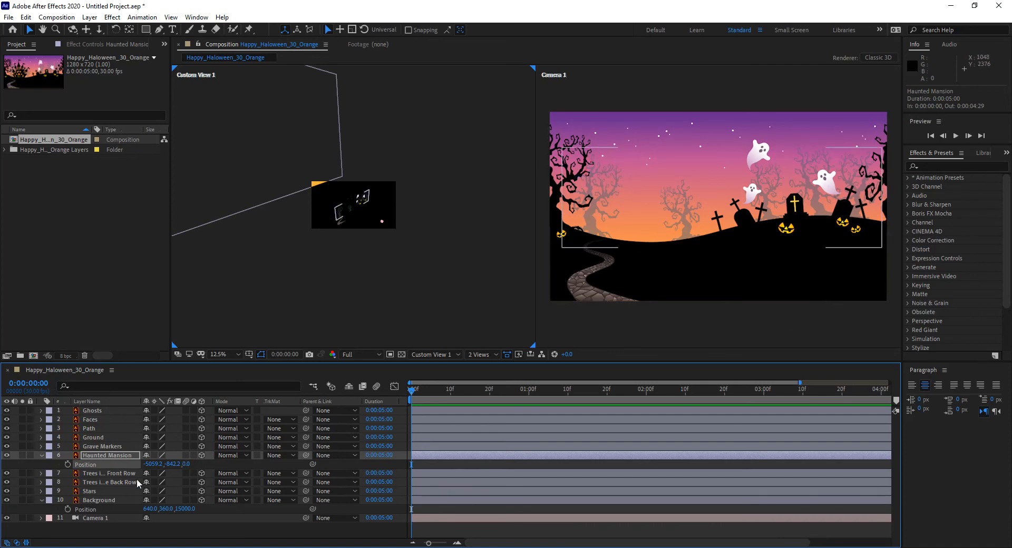
{"action": "right_click", "coordinate": [88, 464]}
{"action": "left_click", "coordinate": [119, 397]}
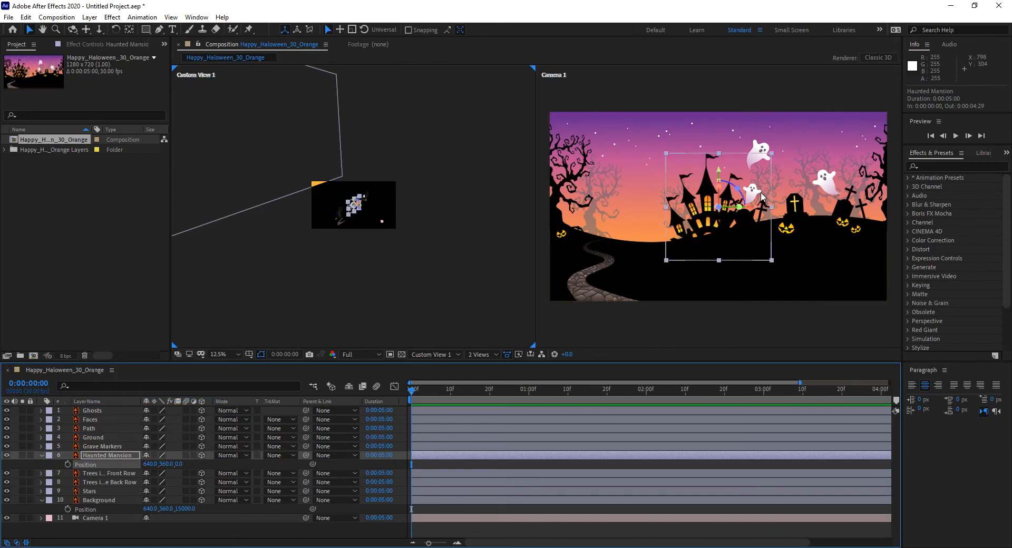
{"action": "left_click_drag", "start_coordinate": [148, 465], "coordinate": [177, 464]}
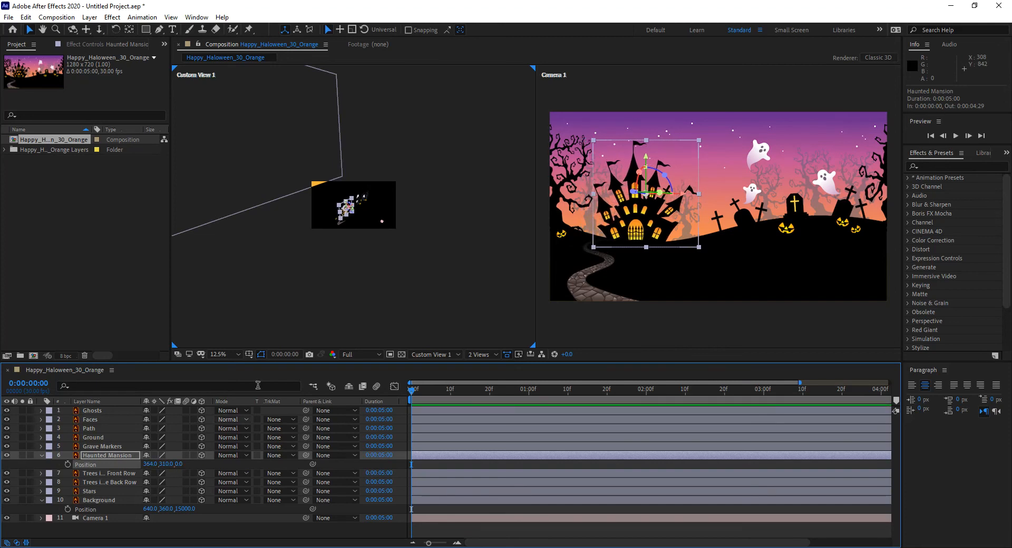
Set the Background layer's Z position to 0 and its scale uniformly to 100%.
{"action": "left_click", "coordinate": [102, 499]}
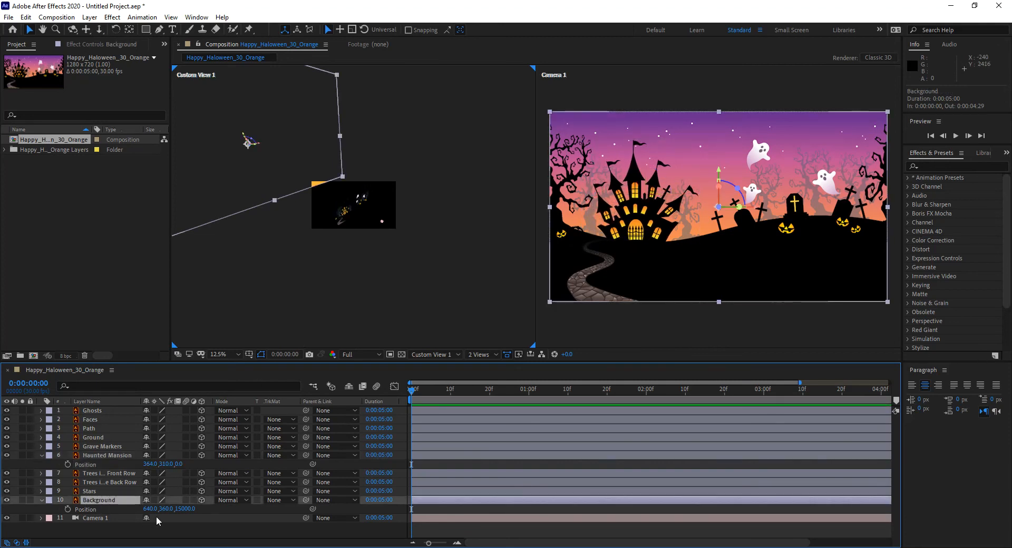
{"action": "left_click", "coordinate": [185, 509]}
{"action": "type", "text": "0"}
{"action": "key", "text": "Return"}
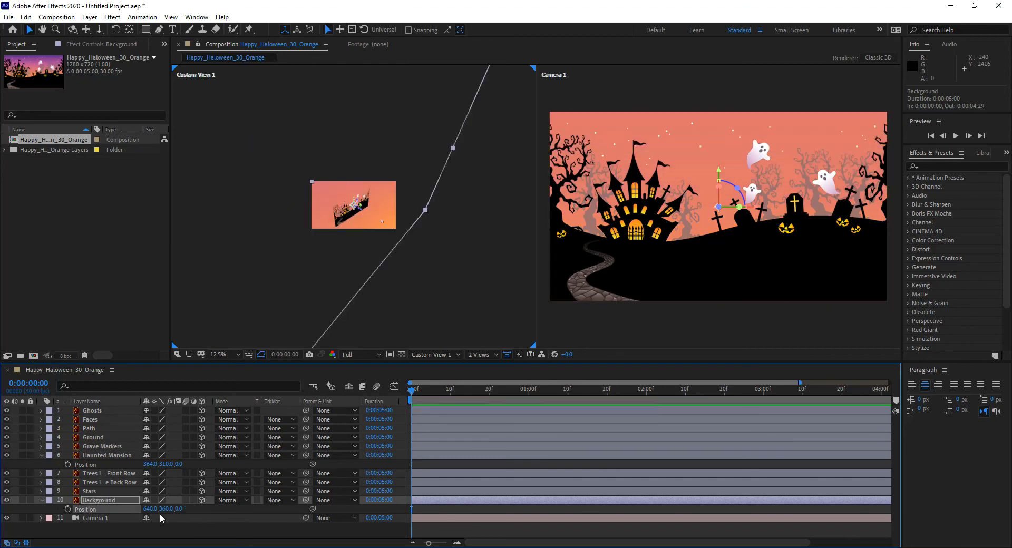
{"action": "key", "text": "s"}
{"action": "left_click", "coordinate": [164, 510]}
{"action": "type", "text": "1"}
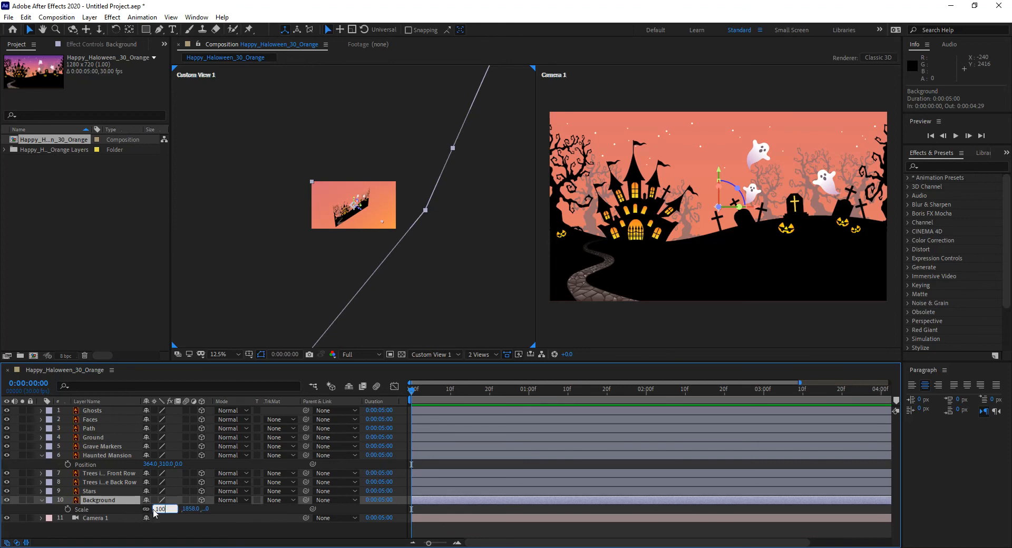
{"action": "type", "text": "00"}
{"action": "key", "text": "Return"}
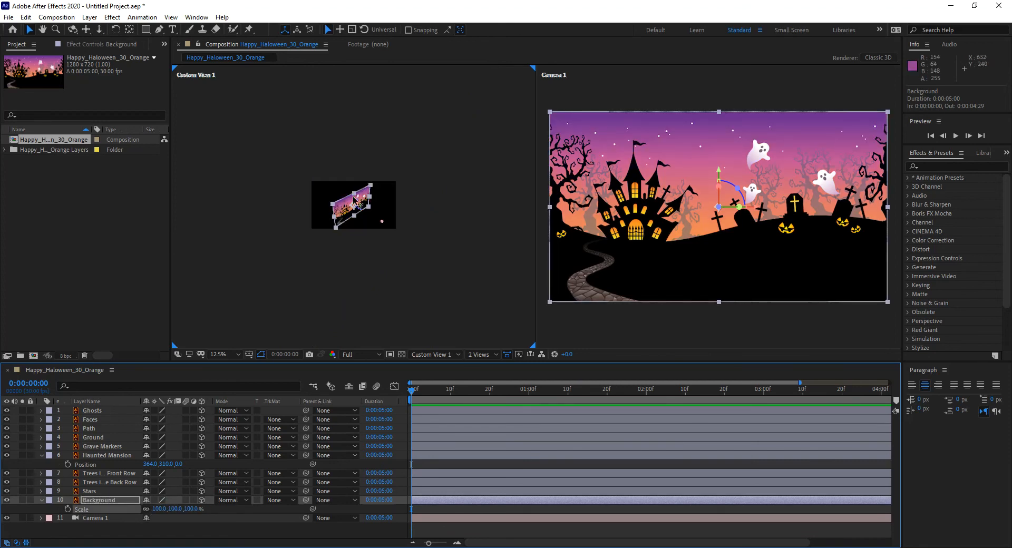
Push the Background layer back in depth to a Z position of about 410.
{"action": "scroll", "coordinate": [347, 206], "scroll_direction": "up", "scroll_amount": 4}
{"action": "scroll", "coordinate": [347, 207], "scroll_direction": "up", "scroll_amount": 2}
{"action": "scroll", "coordinate": [339, 254], "scroll_direction": "down", "scroll_amount": 2}
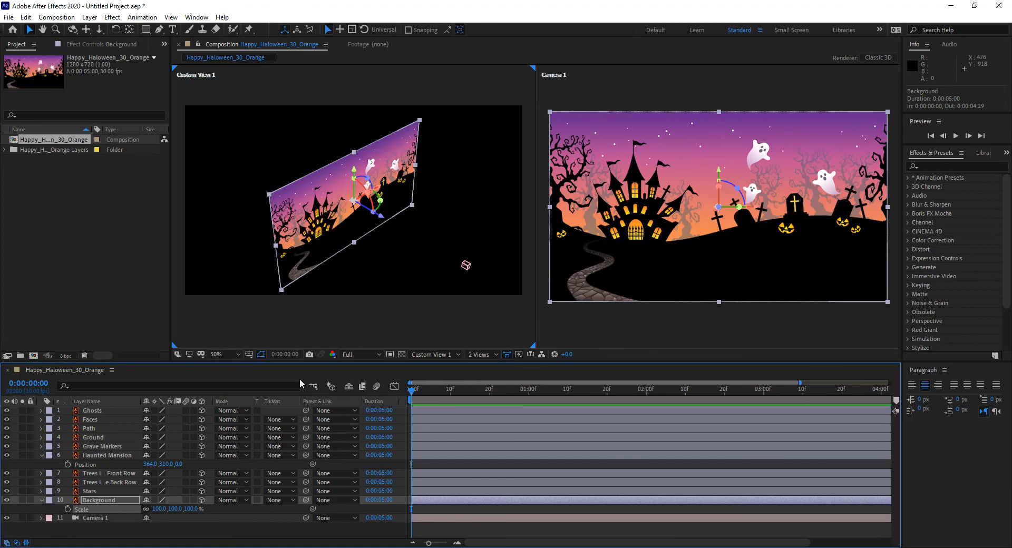
{"action": "left_click_drag", "start_coordinate": [191, 509], "coordinate": [211, 509]}
{"action": "key", "text": "ctrl+z"}
{"action": "left_click", "coordinate": [118, 501]}
{"action": "key", "text": "p"}
{"action": "left_click_drag", "start_coordinate": [179, 510], "coordinate": [209, 517]}
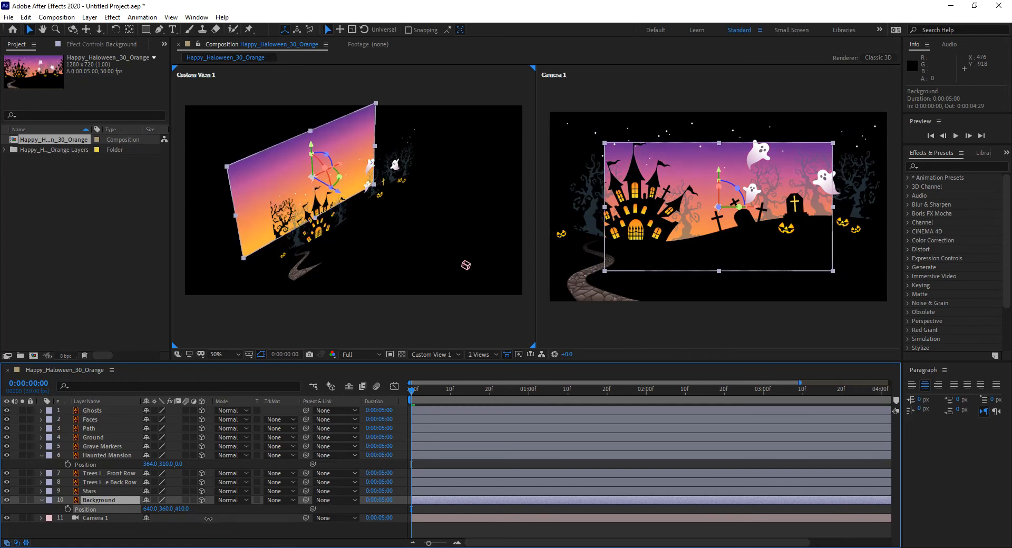
Push the Haunted Mansion layer back to a Z position of about 230, in front of the Background.
{"action": "left_click", "coordinate": [107, 454]}
{"action": "mouse_move", "coordinate": [179, 465]}
{"action": "left_mouse_down"}
{"action": "mouse_move", "coordinate": [209, 472]}
{"action": "mouse_move", "coordinate": [192, 468]}
{"action": "left_mouse_up"}
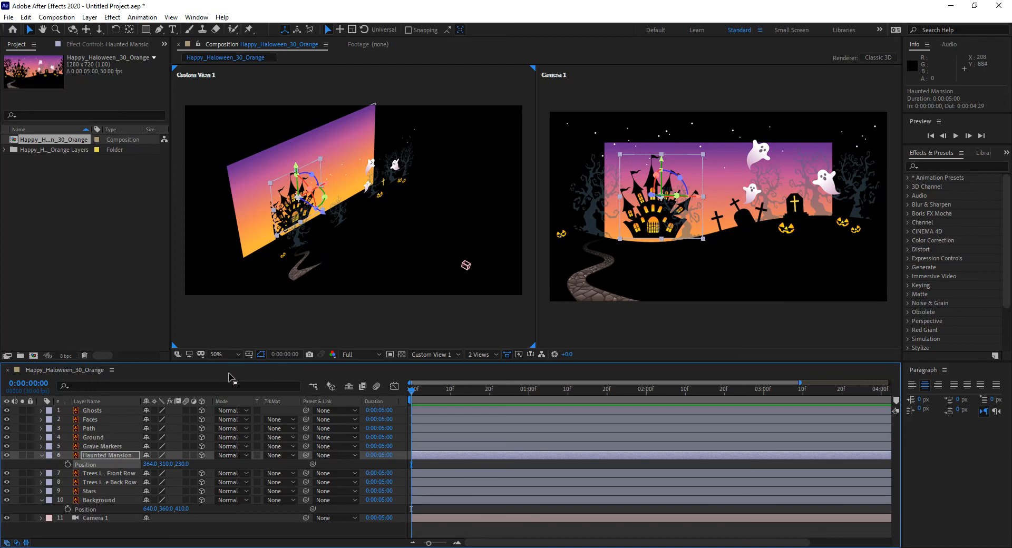
Scale the Background and Haunted Mansion layers up together to about 148% so the Background fills the camera frame.
{"action": "left_click", "coordinate": [102, 501], "text": "shift"}
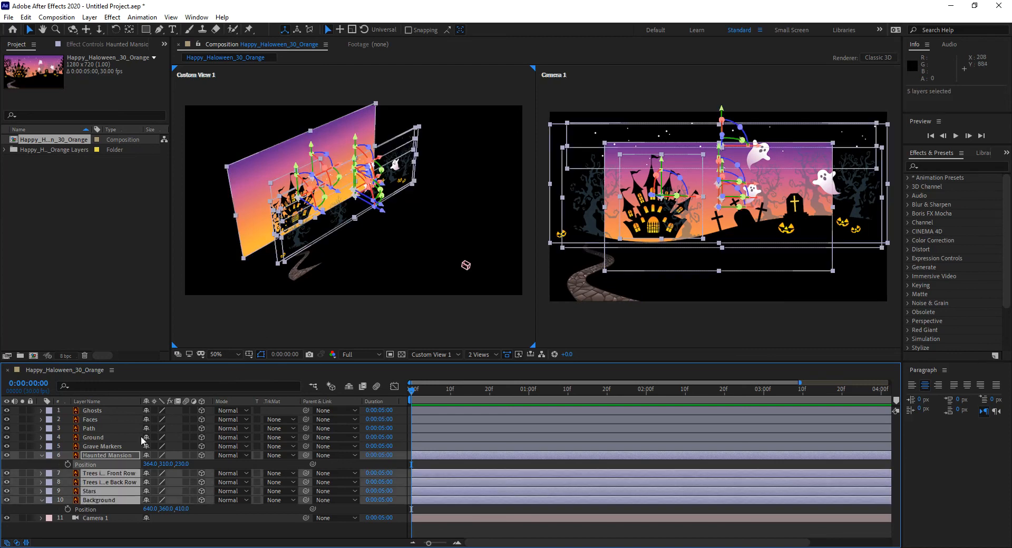
{"action": "left_click", "coordinate": [100, 500]}
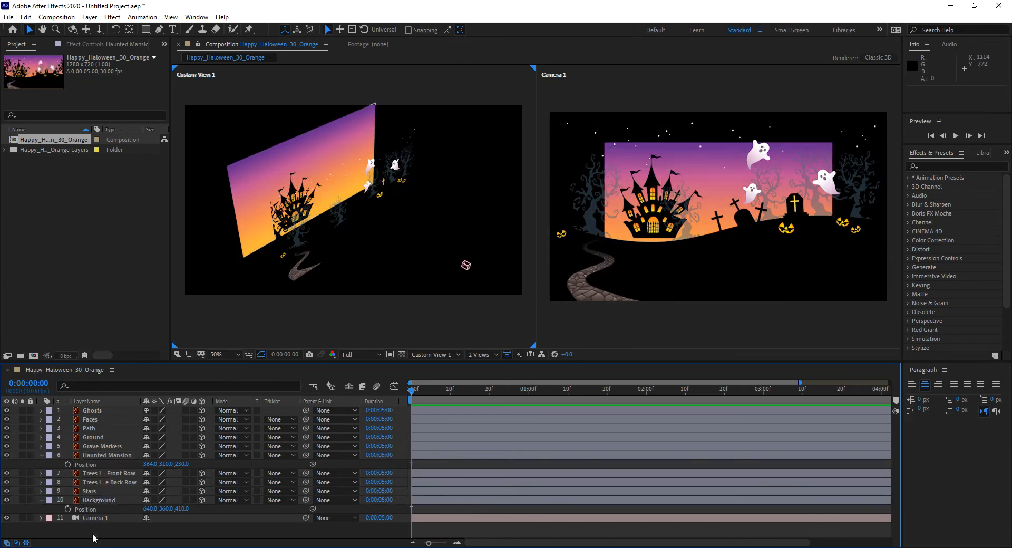
{"action": "left_click", "coordinate": [103, 454], "text": "ctrl"}
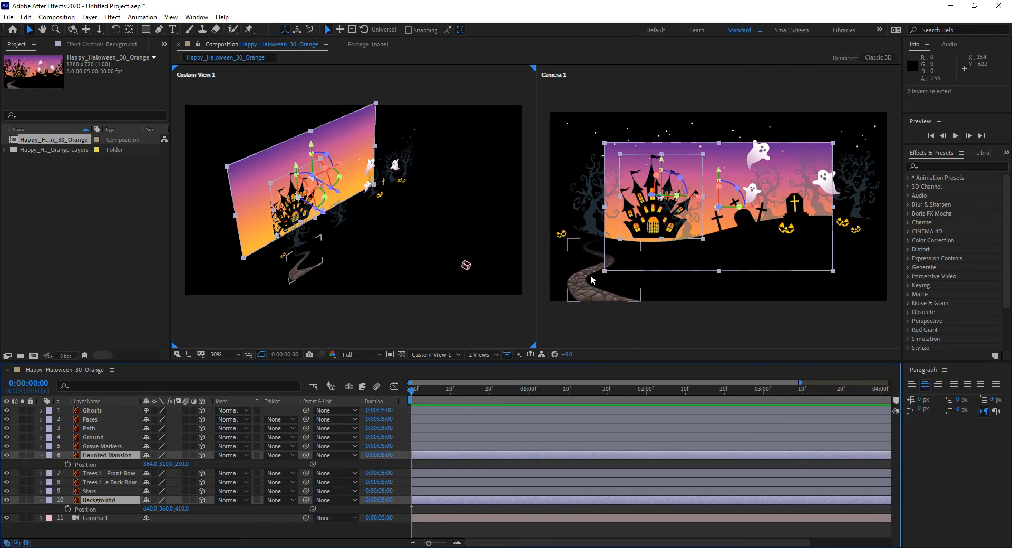
{"action": "left_click_drag", "start_coordinate": [604, 271], "coordinate": [549, 324]}
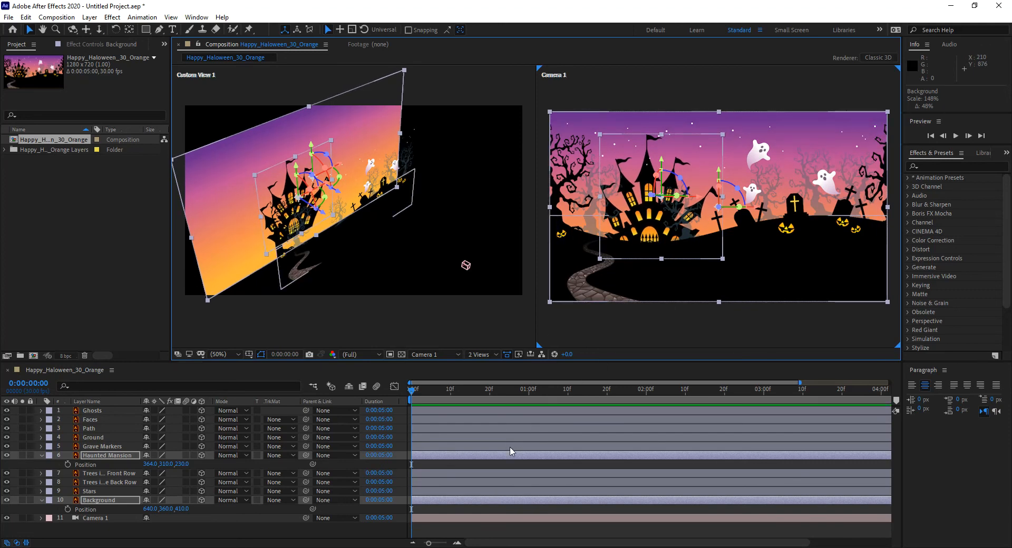
Move Camera 1 sideways along its X axis to about 671 to test the parallax between layers.
{"action": "left_click", "coordinate": [94, 518]}
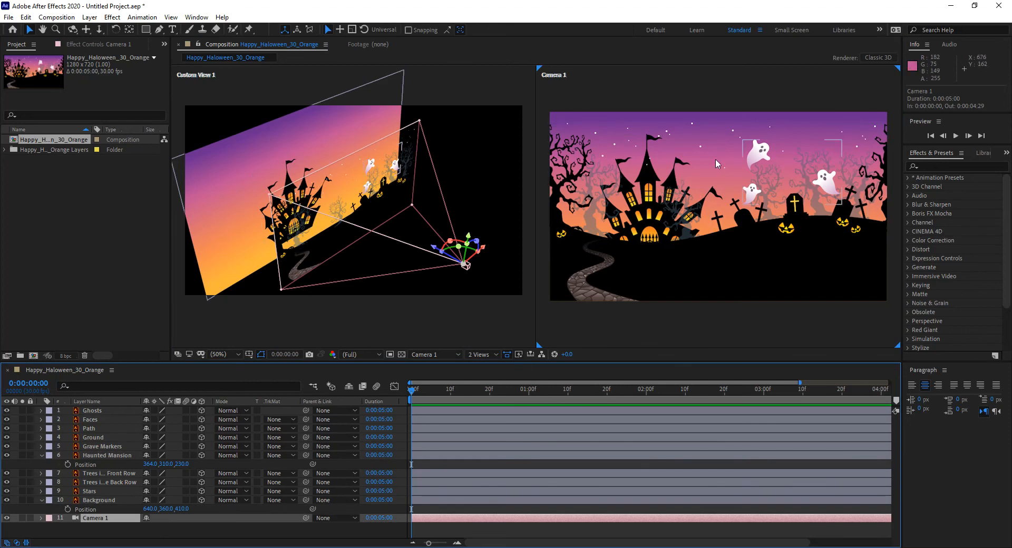
{"action": "mouse_move", "coordinate": [482, 261]}
{"action": "left_mouse_down"}
{"action": "mouse_move", "coordinate": [476, 273]}
{"action": "mouse_move", "coordinate": [487, 265]}
{"action": "left_mouse_up"}
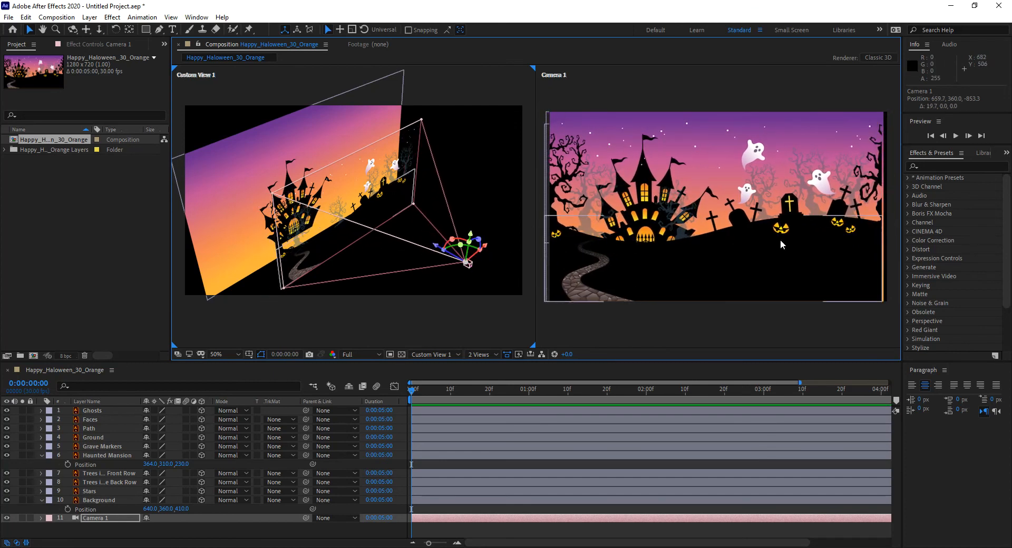
{"action": "key", "text": "ctrl+z"}
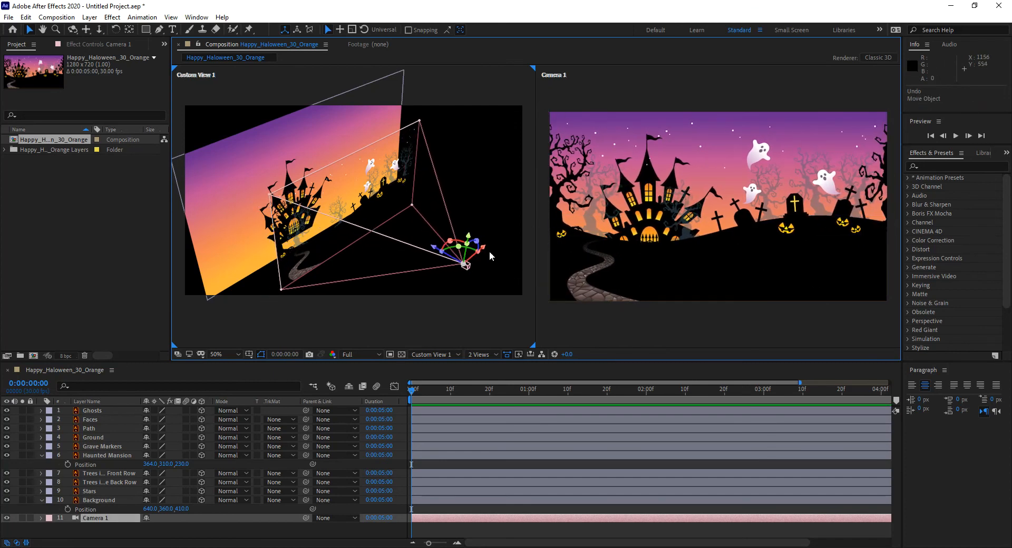
{"action": "left_click_drag", "start_coordinate": [485, 246], "coordinate": [474, 222]}
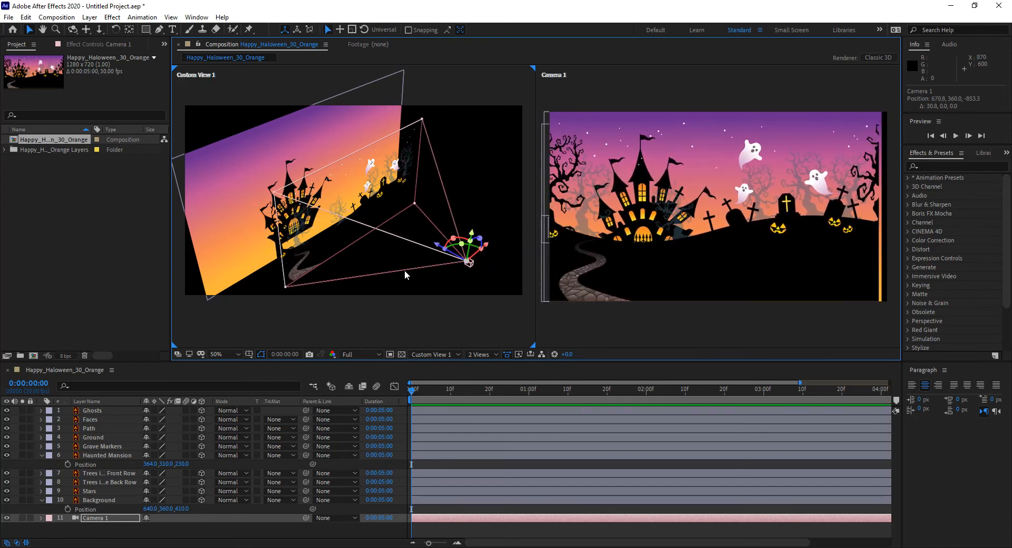
Undo the last Camera 1 move and collapse the Haunted Mansion and Background layer properties.
{"action": "key", "text": "ctrl+z"}
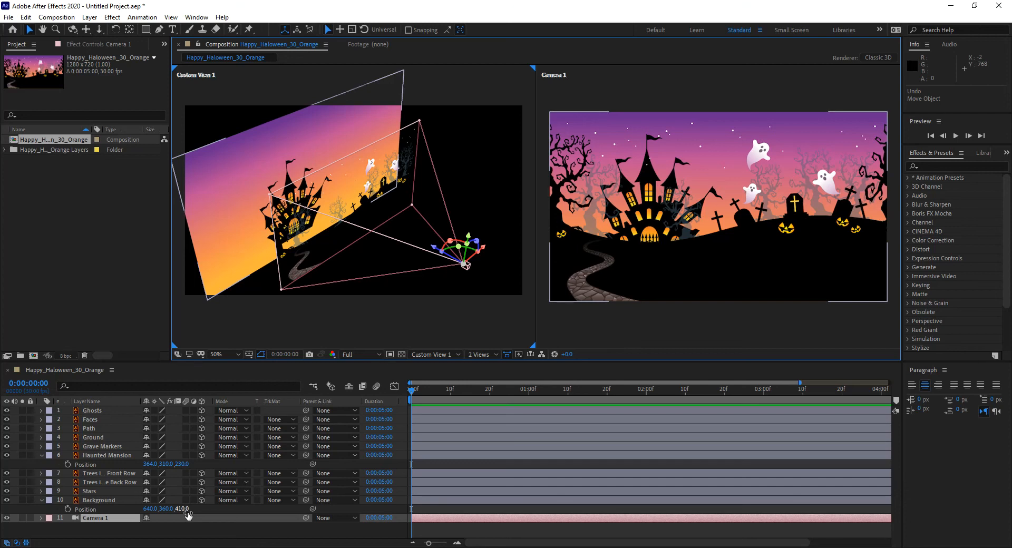
{"action": "left_click", "coordinate": [42, 456]}
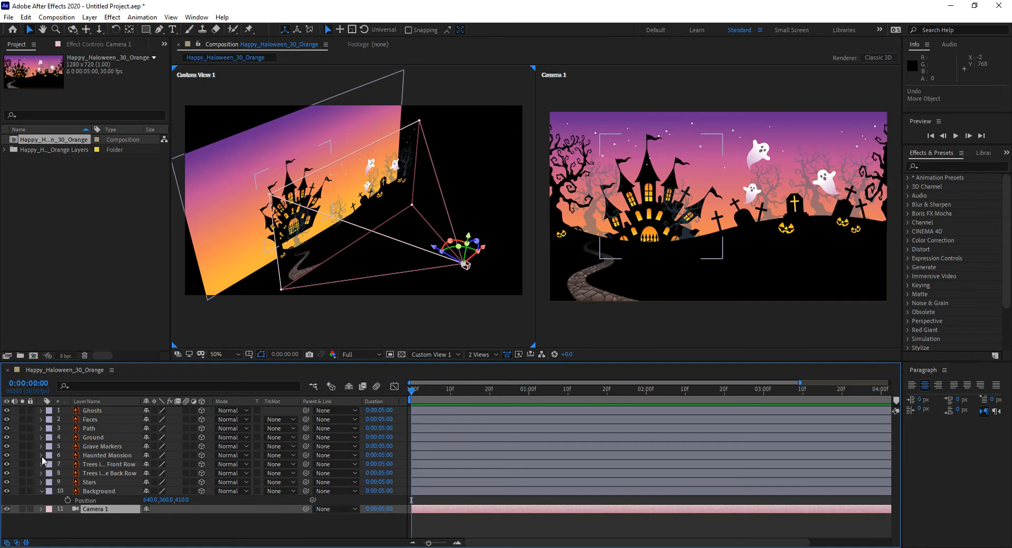
{"action": "left_click", "coordinate": [42, 492]}
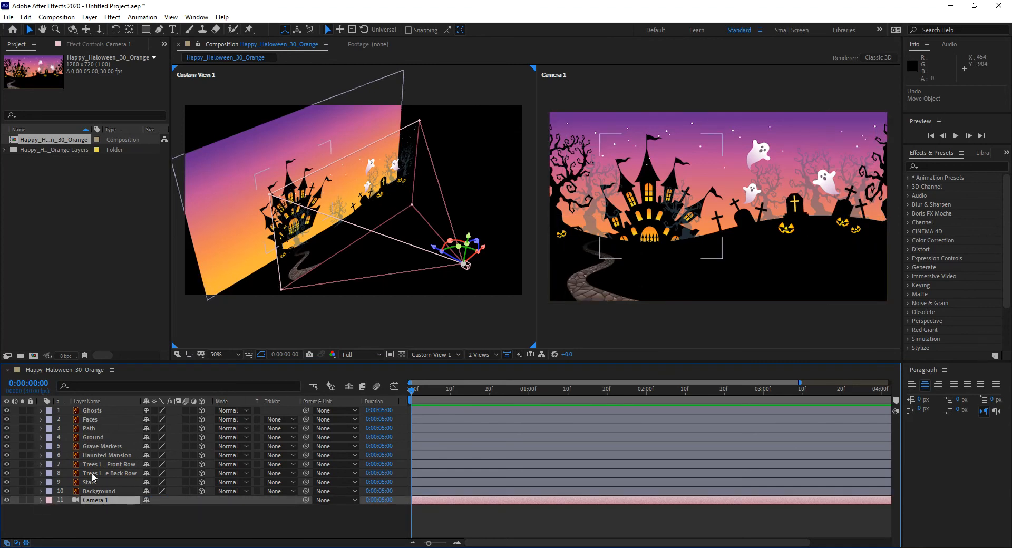
Examine the Ghosts layer's 3D property groups, with its Material Options expanded and its Transform group collapsed.
{"action": "left_click", "coordinate": [41, 412]}
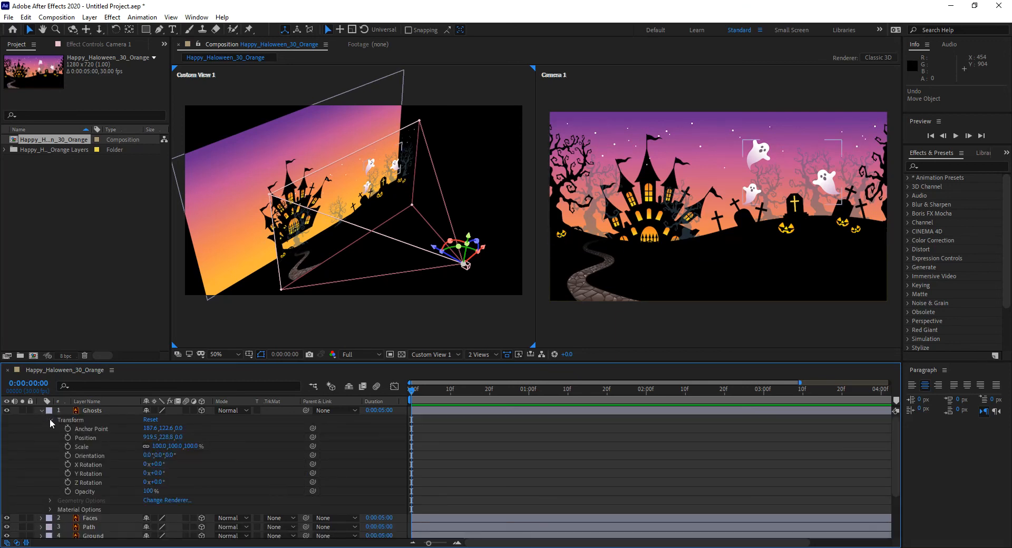
{"action": "left_click", "coordinate": [50, 420]}
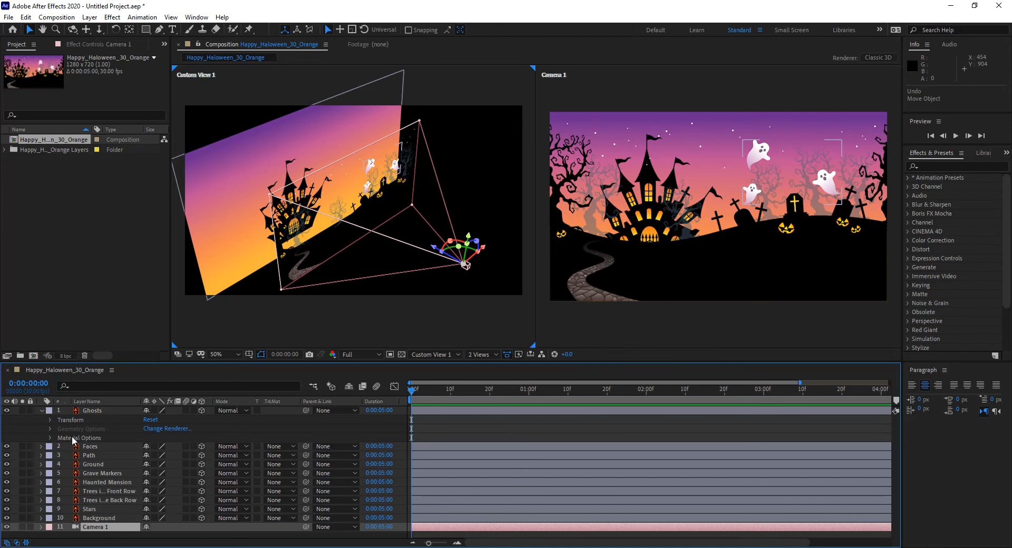
{"action": "left_click", "coordinate": [50, 438]}
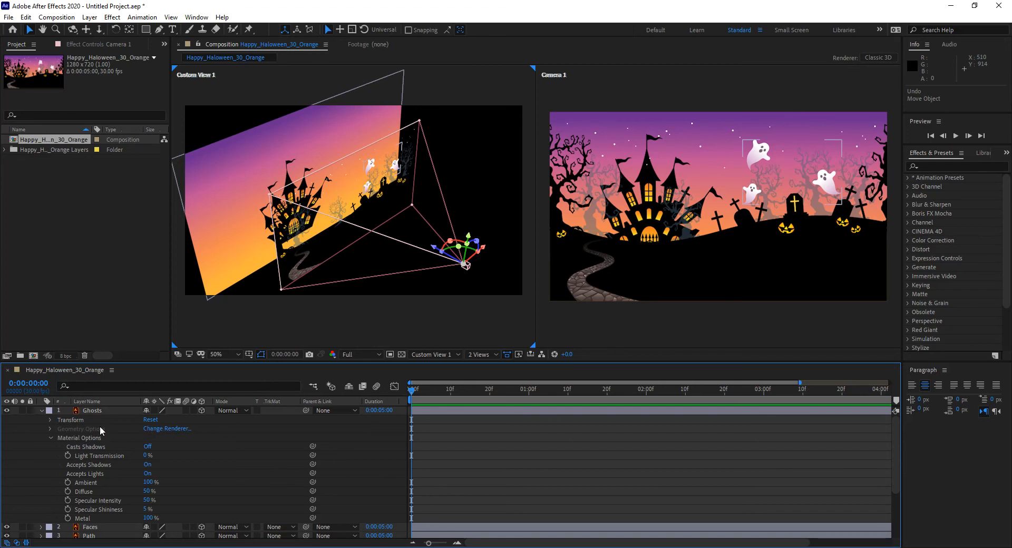
Switch the composition's 3D renderer from Classic 3D to CINEMA 4D.
{"action": "left_click", "coordinate": [881, 57]}
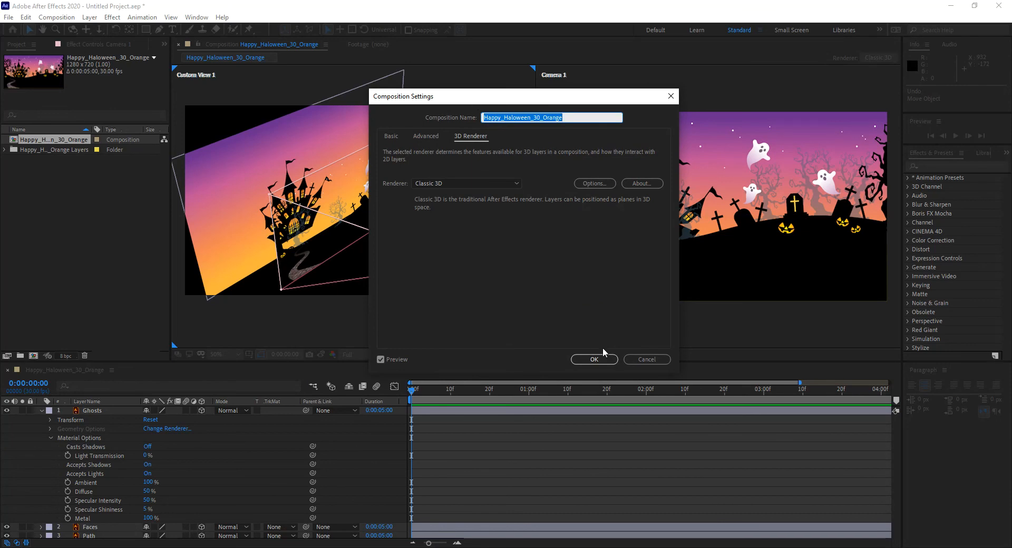
{"action": "left_click", "coordinate": [646, 359]}
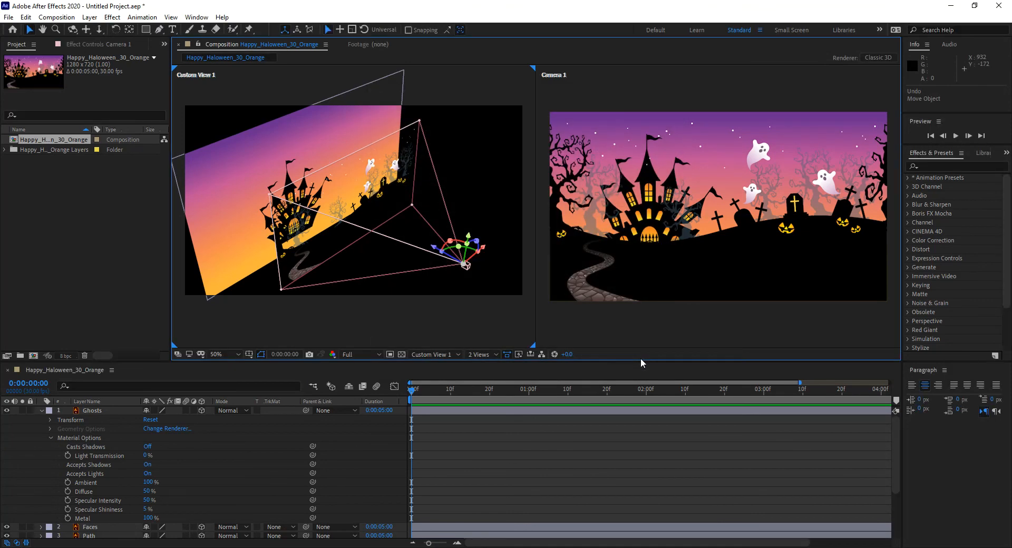
{"action": "key", "text": "ctrl+k"}
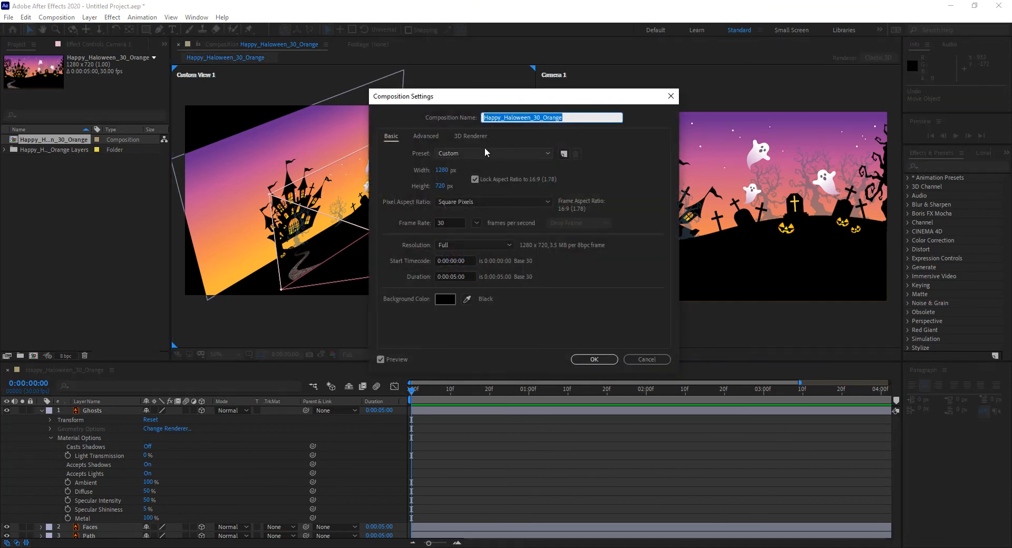
{"action": "left_click", "coordinate": [480, 139]}
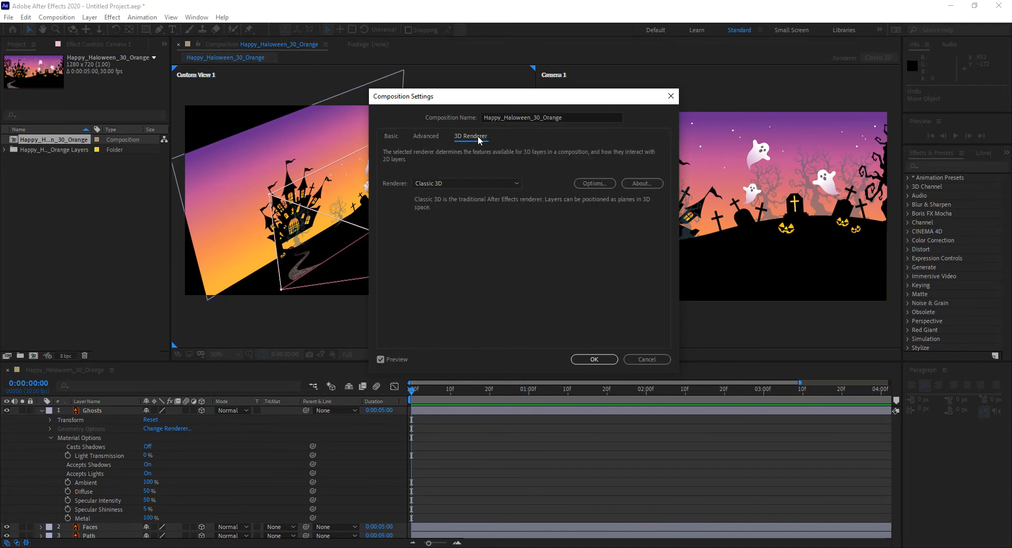
{"action": "left_click", "coordinate": [501, 183]}
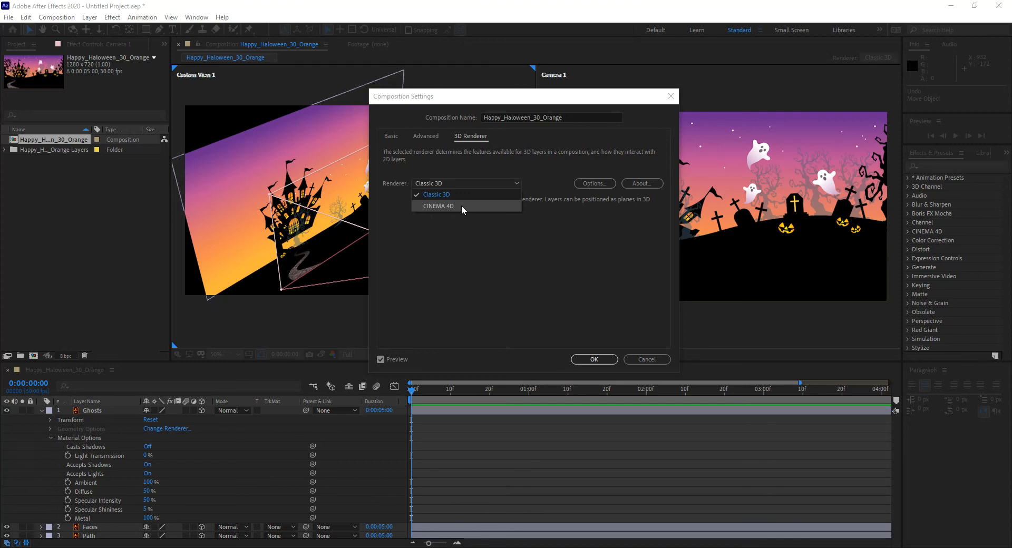
{"action": "left_click", "coordinate": [466, 206]}
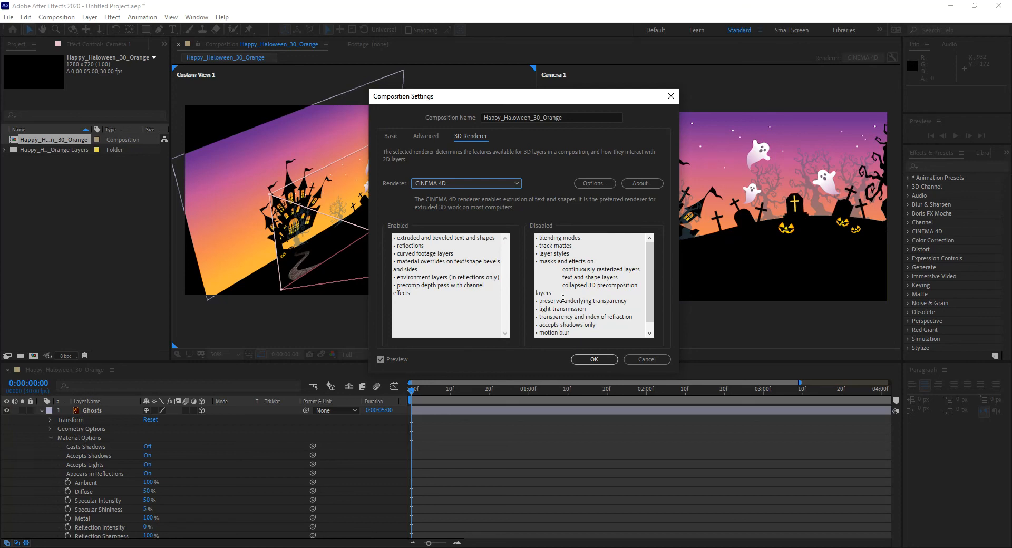
{"action": "left_click", "coordinate": [593, 359]}
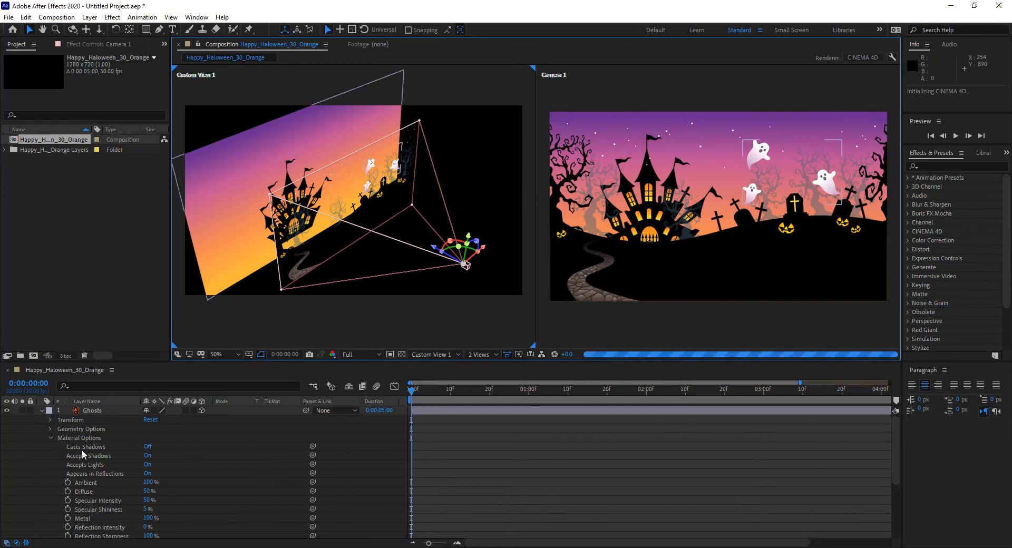
Try bending the Ghosts layer with 32 segments and a negative curvature, and undo both geometry changes.
{"action": "left_click", "coordinate": [50, 438]}
{"action": "left_click", "coordinate": [50, 429]}
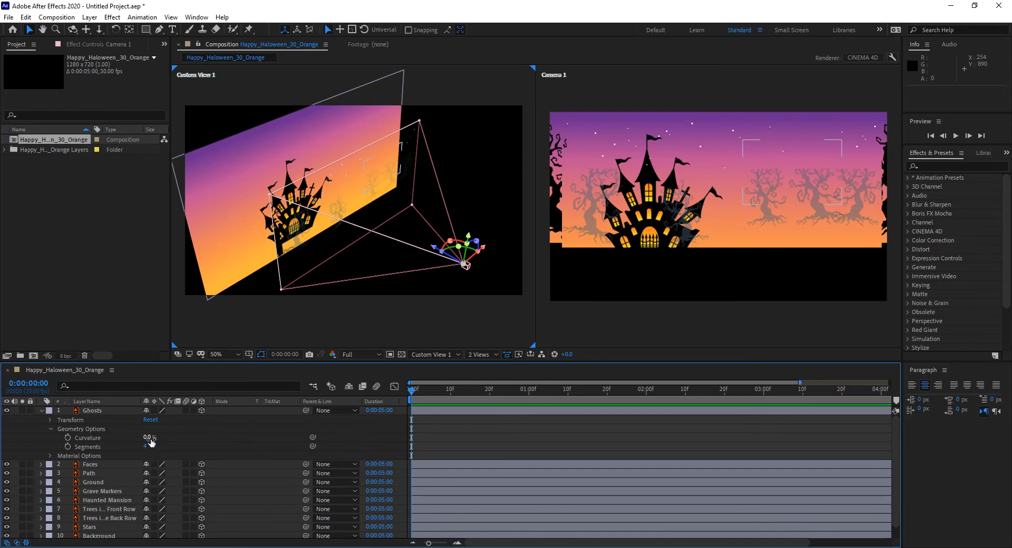
{"action": "left_click_drag", "start_coordinate": [146, 446], "coordinate": [182, 446]}
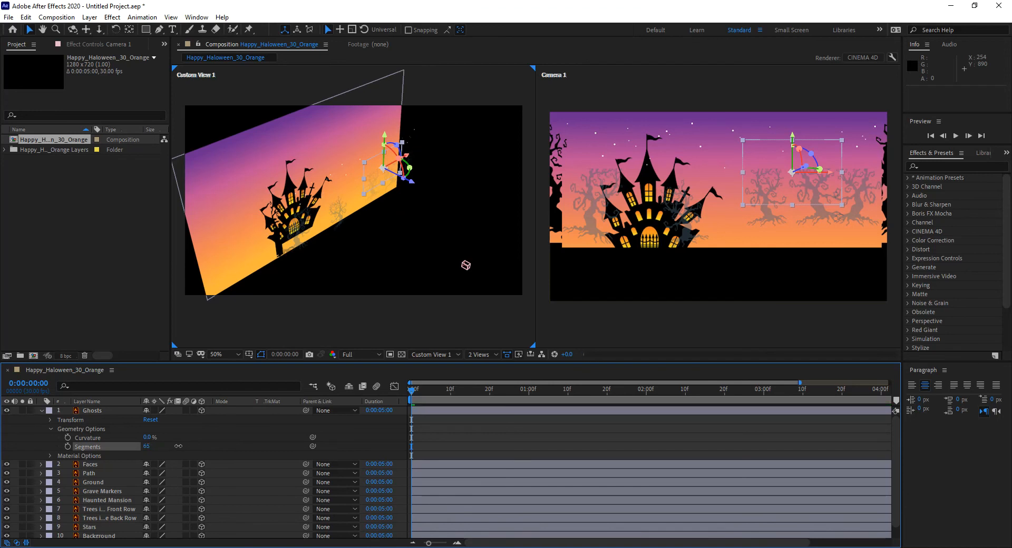
{"action": "left_click", "coordinate": [147, 446]}
{"action": "type", "text": "32"}
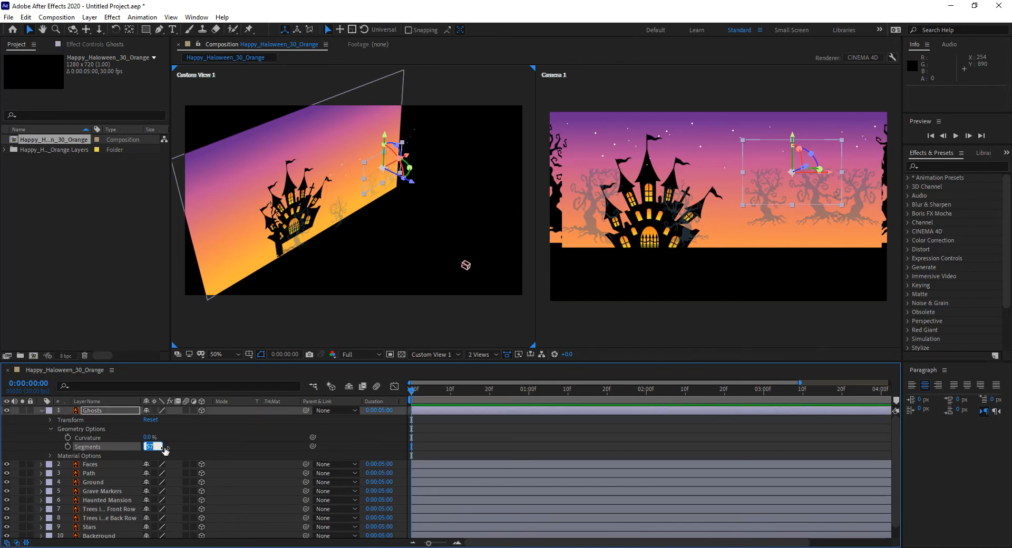
{"action": "left_click", "coordinate": [182, 438]}
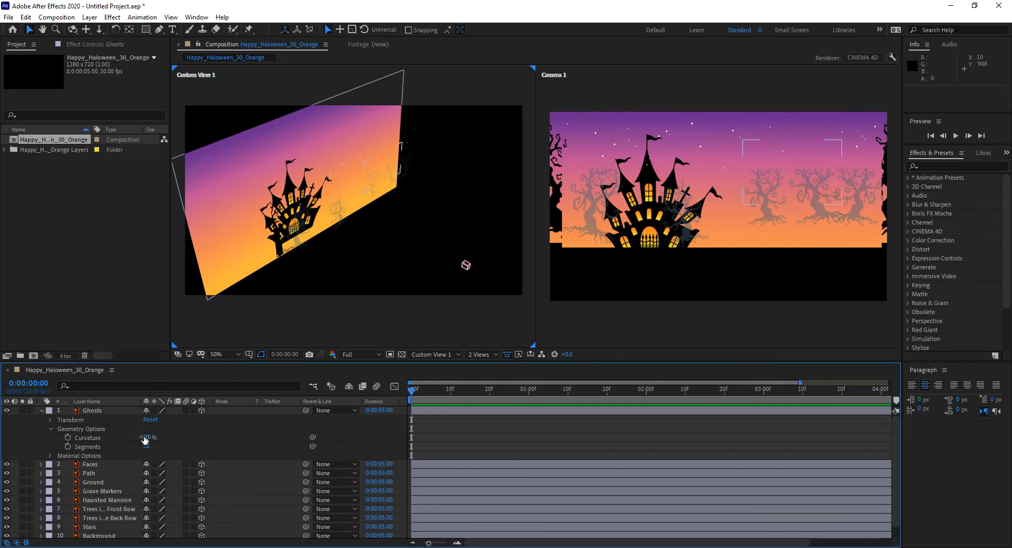
{"action": "left_click_drag", "start_coordinate": [148, 438], "coordinate": [115, 438]}
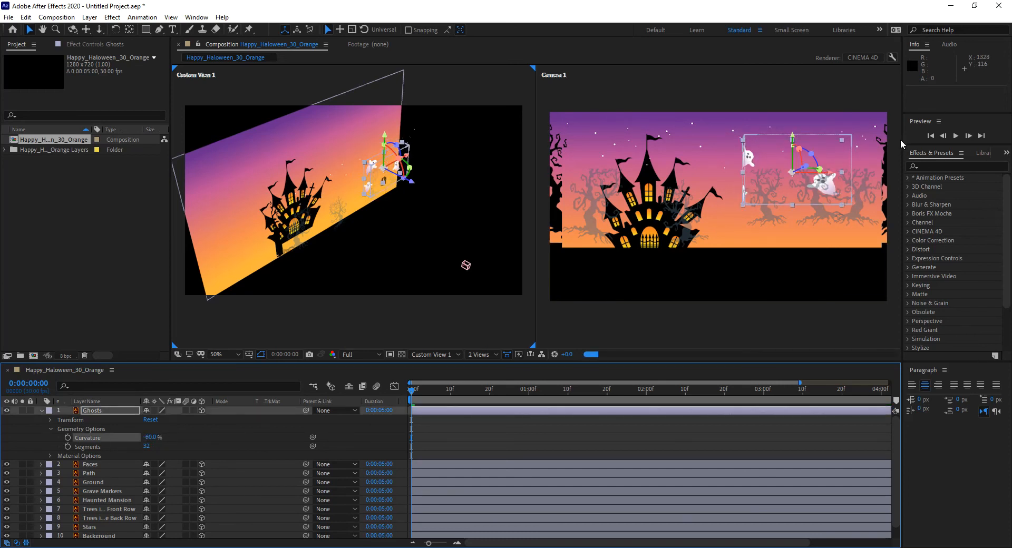
{"action": "key", "text": "ctrl+z"}
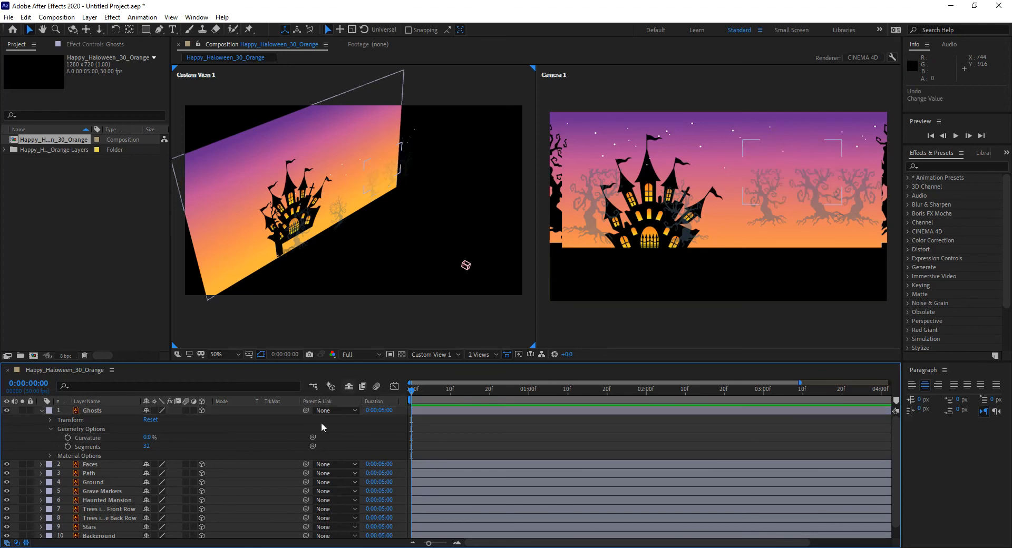
{"action": "key", "text": "ctrl+z"}
{"action": "key", "text": "ctrl+z"}
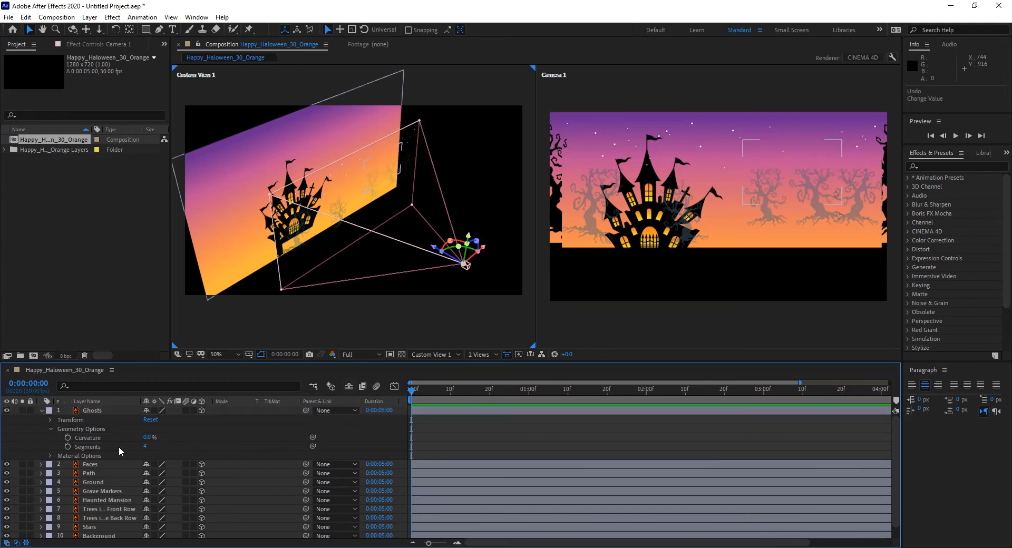
{"action": "left_click", "coordinate": [42, 410]}
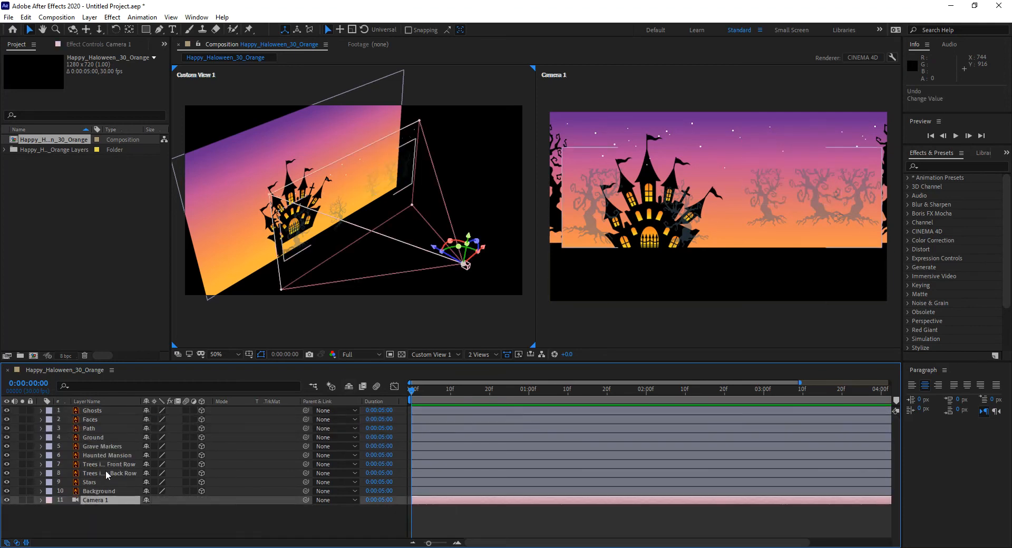
Bend the Background layer by setting its geometry to 32 segments and a curvature of 45%.
{"action": "left_click", "coordinate": [102, 492]}
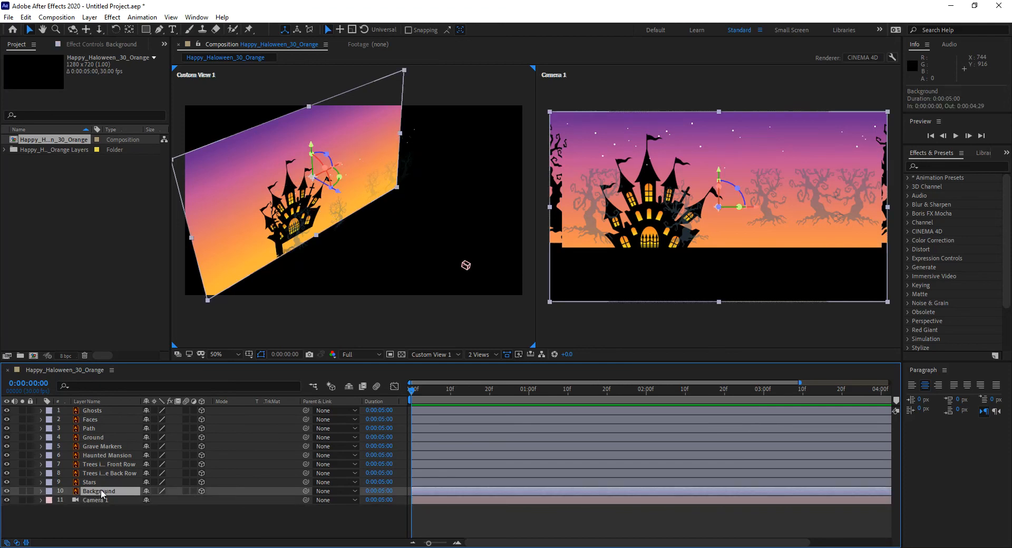
{"action": "left_click", "coordinate": [41, 491]}
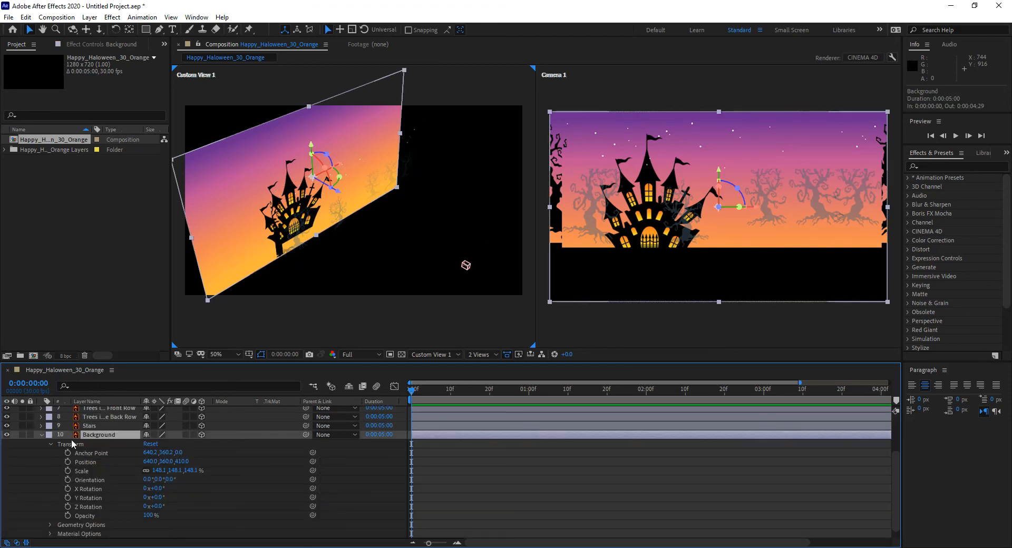
{"action": "left_click", "coordinate": [51, 445]}
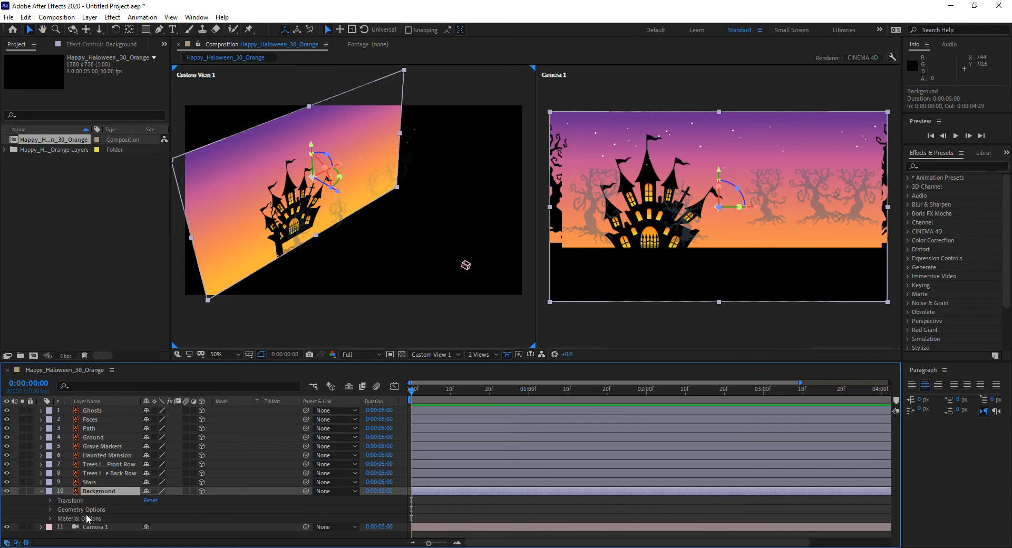
{"action": "left_click", "coordinate": [51, 510]}
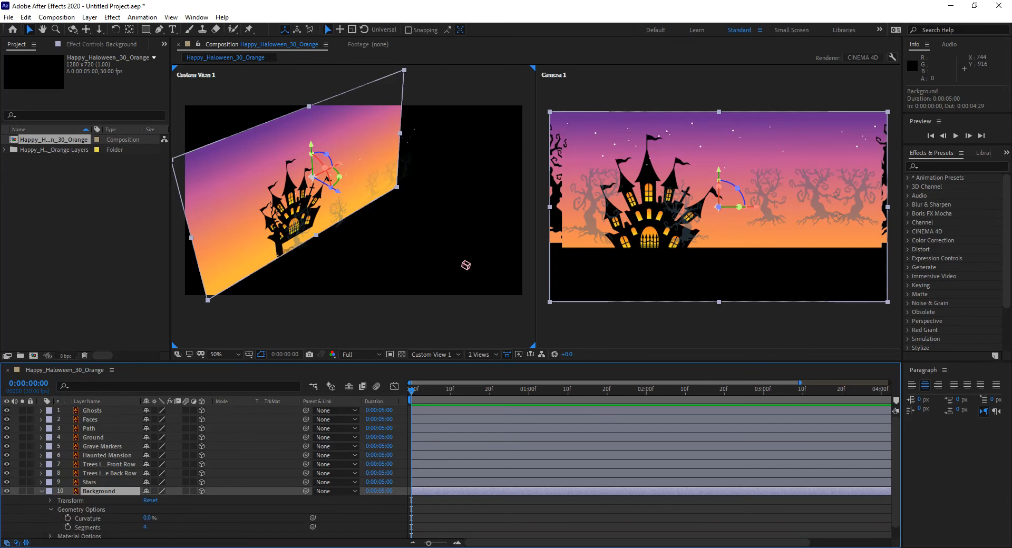
{"action": "left_click", "coordinate": [147, 527]}
{"action": "type", "text": "32"}
{"action": "left_click", "coordinate": [158, 516]}
{"action": "left_click_drag", "start_coordinate": [157, 519], "coordinate": [166, 515]}
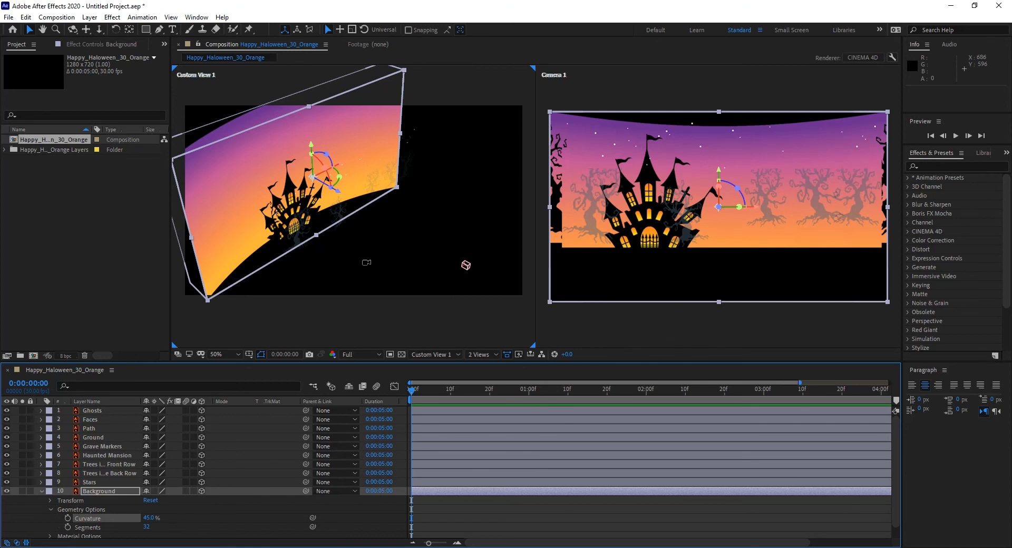
Examine the curved Background layer from several angles in Custom View 1, and collapse its properties.
{"action": "left_click_drag", "start_coordinate": [332, 286], "coordinate": [354, 254]}
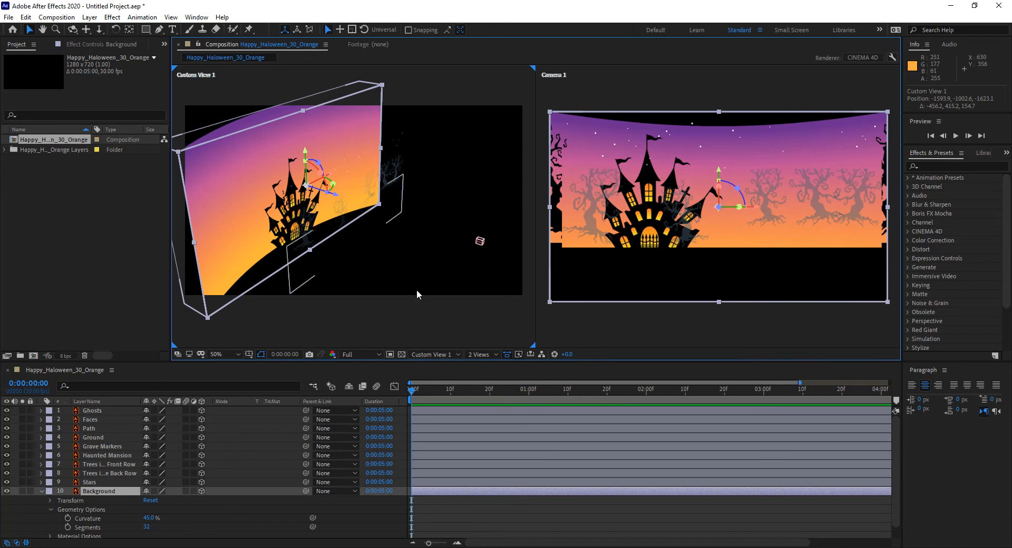
{"action": "left_click", "coordinate": [457, 354]}
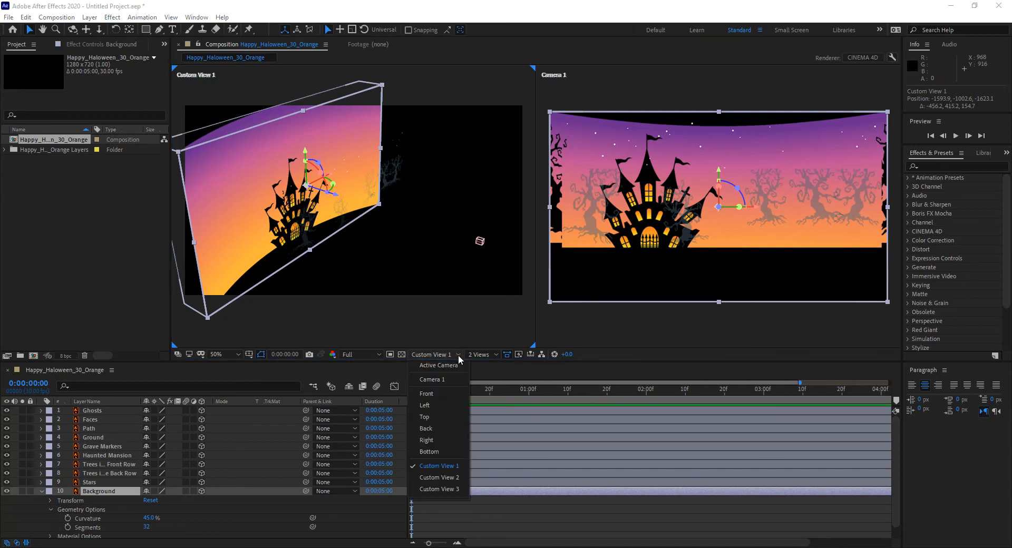
{"action": "left_click", "coordinate": [445, 468]}
{"action": "left_click_drag", "start_coordinate": [342, 263], "coordinate": [298, 155]}
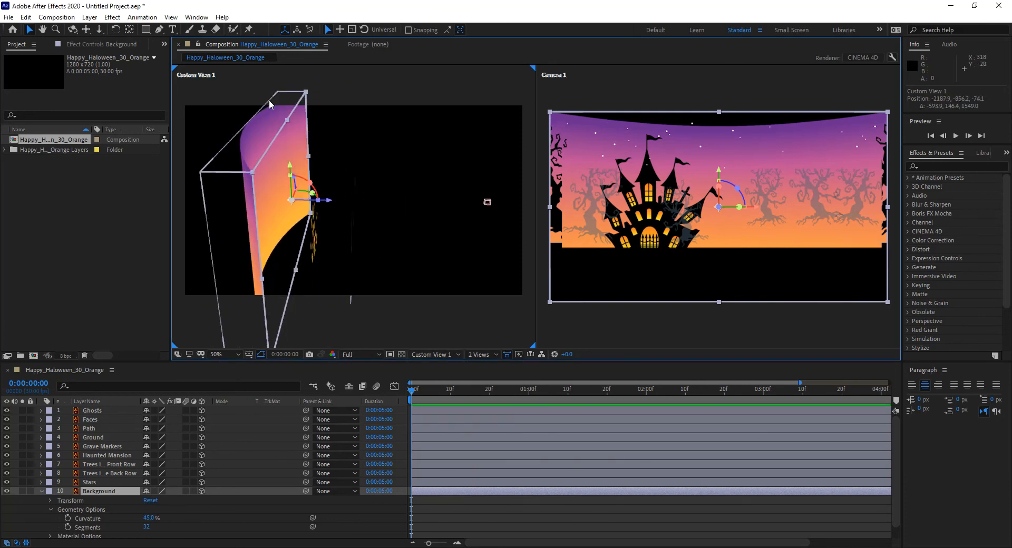
{"action": "mouse_move", "coordinate": [316, 248]}
{"action": "left_mouse_down"}
{"action": "mouse_move", "coordinate": [352, 259]}
{"action": "mouse_move", "coordinate": [308, 251]}
{"action": "left_mouse_up"}
{"action": "left_click_drag", "start_coordinate": [530, 235], "coordinate": [507, 304]}
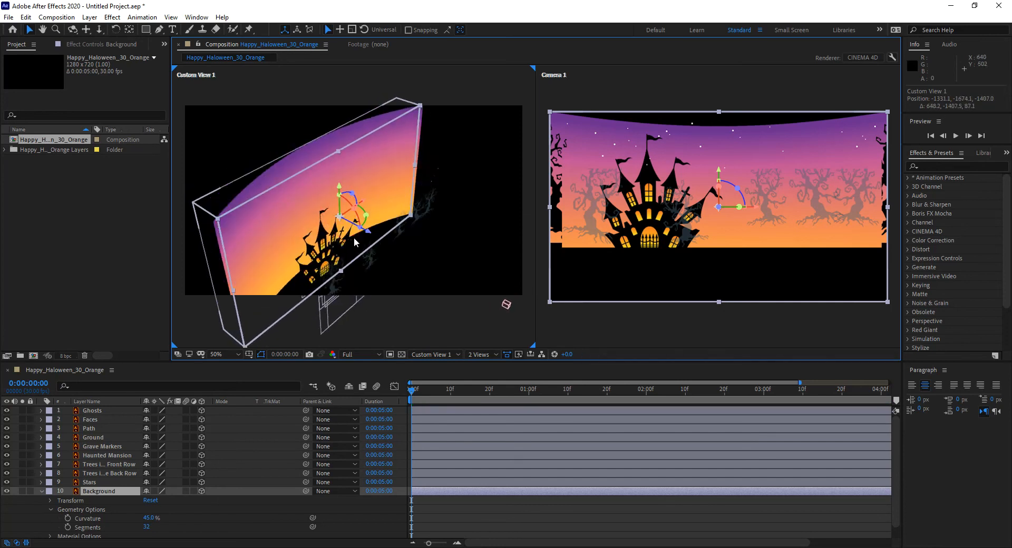
{"action": "left_click", "coordinate": [42, 491]}
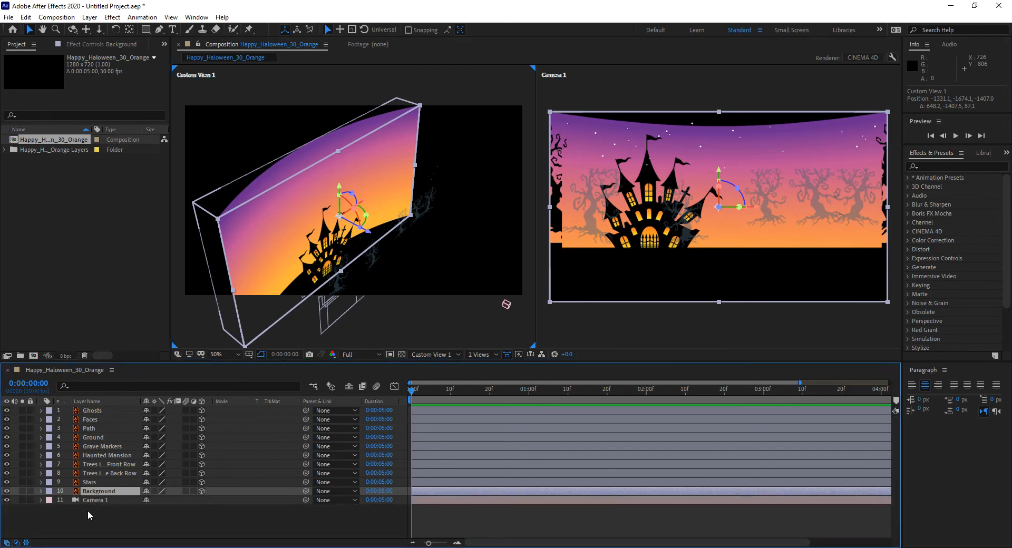